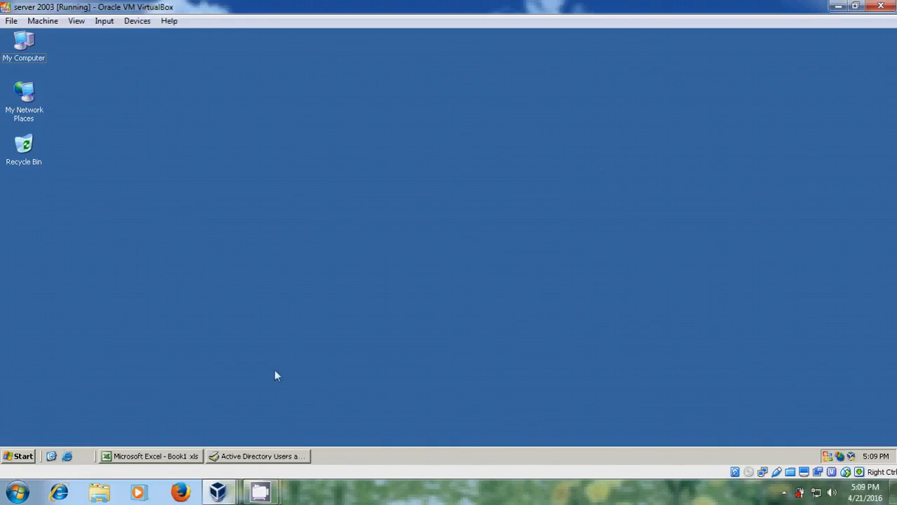
Step: Clear the Active Directory window away and create a new folder named docs on the desktop
{"action": "left_click", "coordinate": [281, 456]}
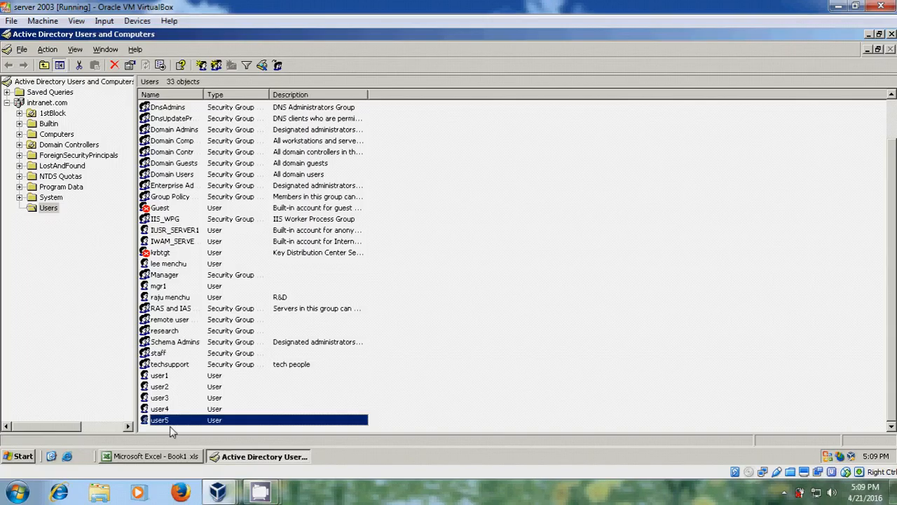
{"action": "left_click", "coordinate": [868, 34]}
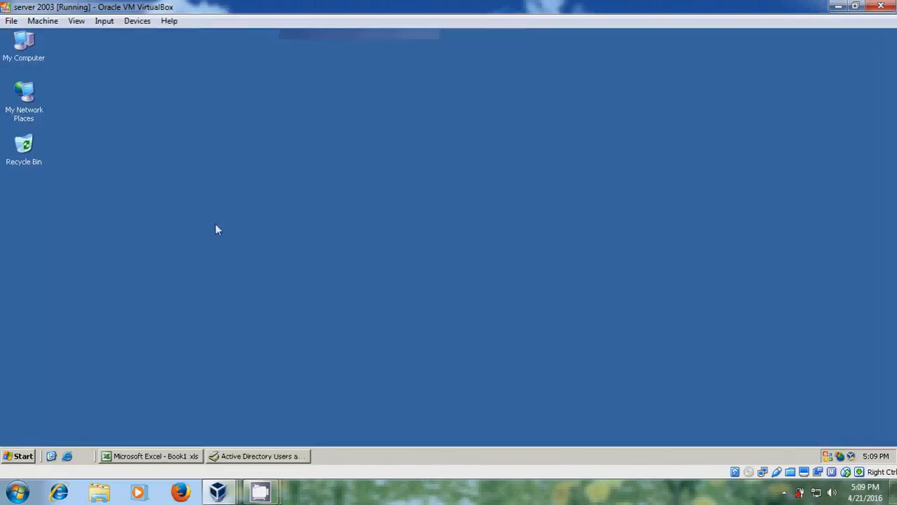
{"action": "right_click", "coordinate": [196, 110]}
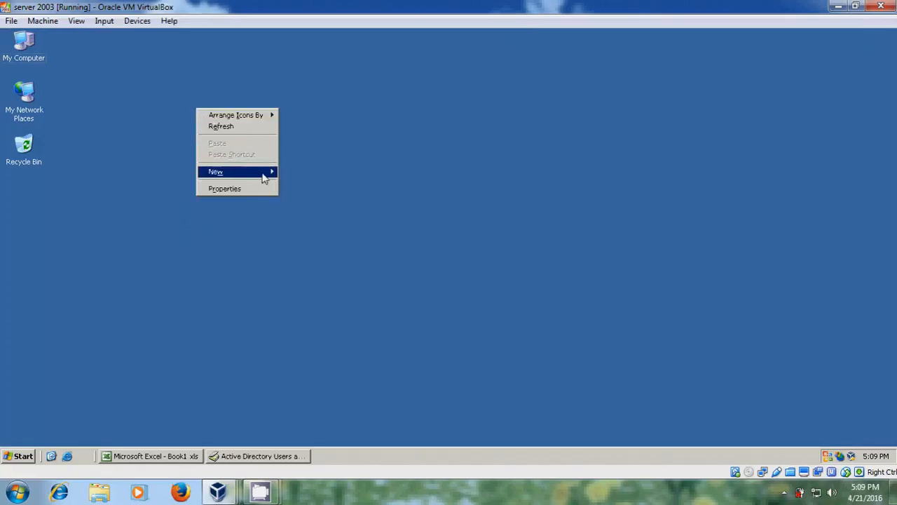
{"action": "mouse_move", "coordinate": [263, 178]}
{"action": "left_click", "coordinate": [320, 174]}
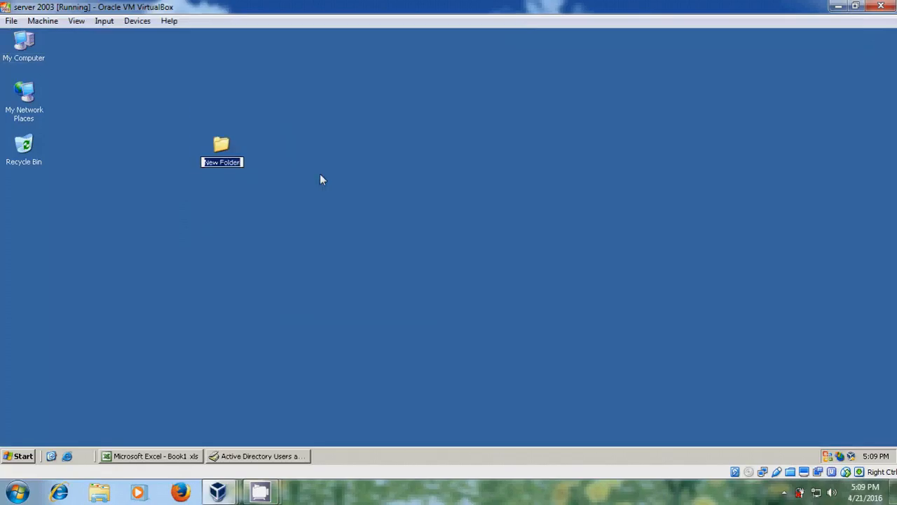
{"action": "type", "text": "doc"}
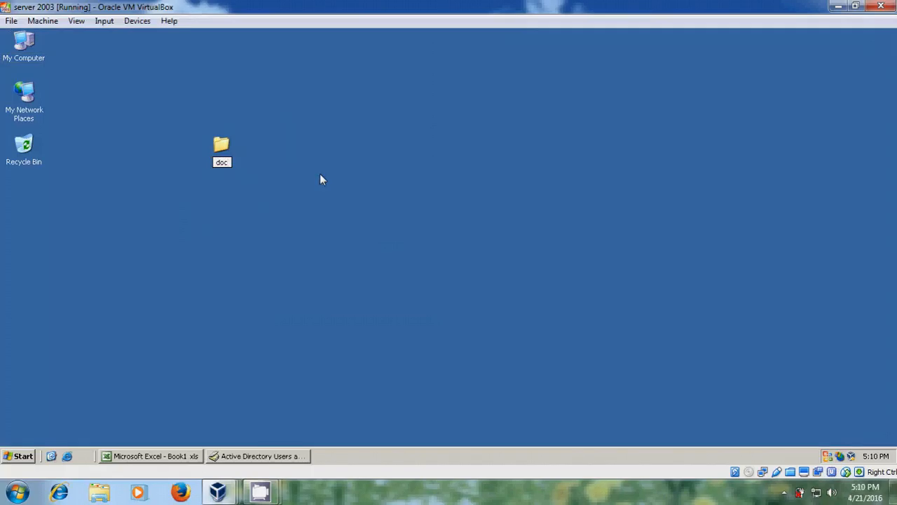
{"action": "type", "text": "s"}
{"action": "left_click", "coordinate": [223, 147]}
Step: Open the docs folder's Properties on its Sharing tab
{"action": "right_click", "coordinate": [223, 148]}
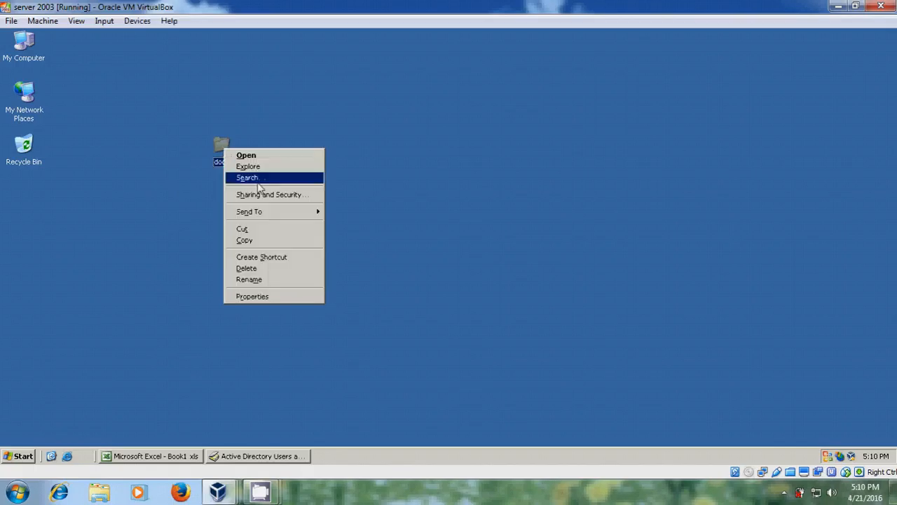
{"action": "left_click", "coordinate": [310, 200]}
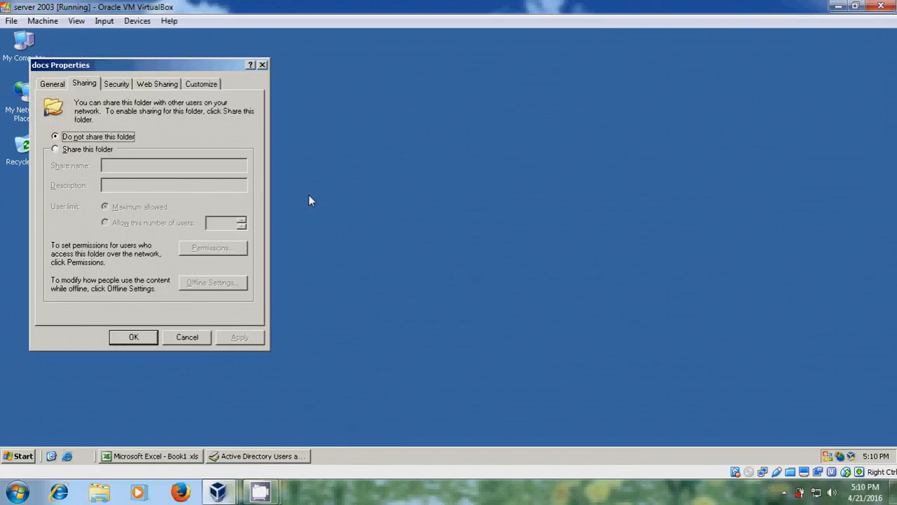
{"action": "left_click", "coordinate": [263, 64]}
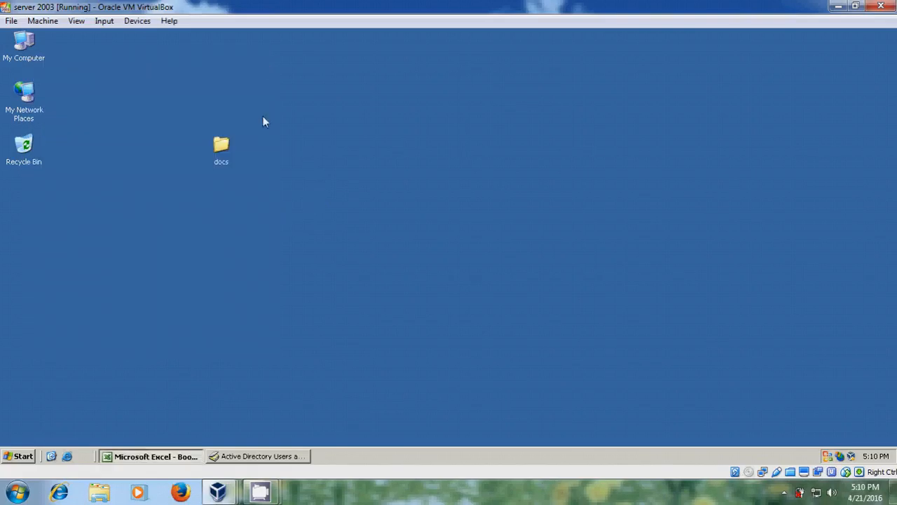
{"action": "left_click", "coordinate": [221, 145]}
{"action": "right_click", "coordinate": [221, 146]}
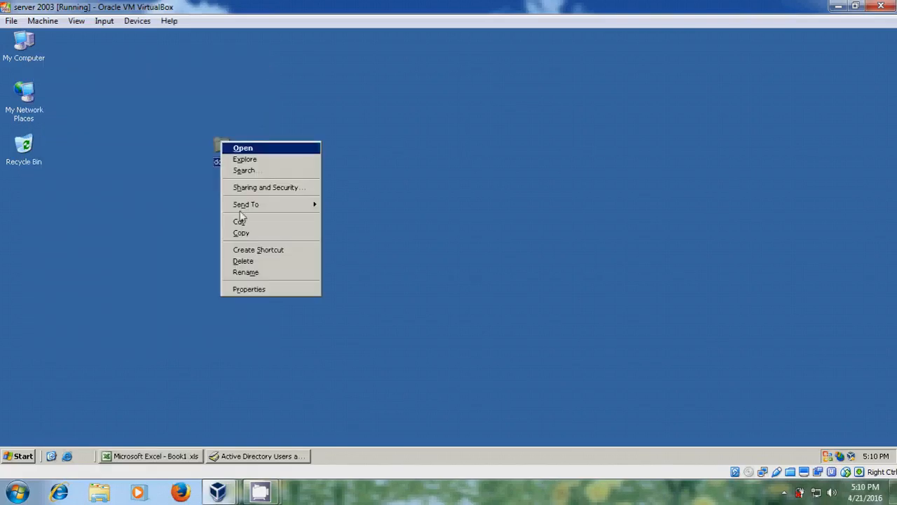
{"action": "left_click", "coordinate": [267, 288]}
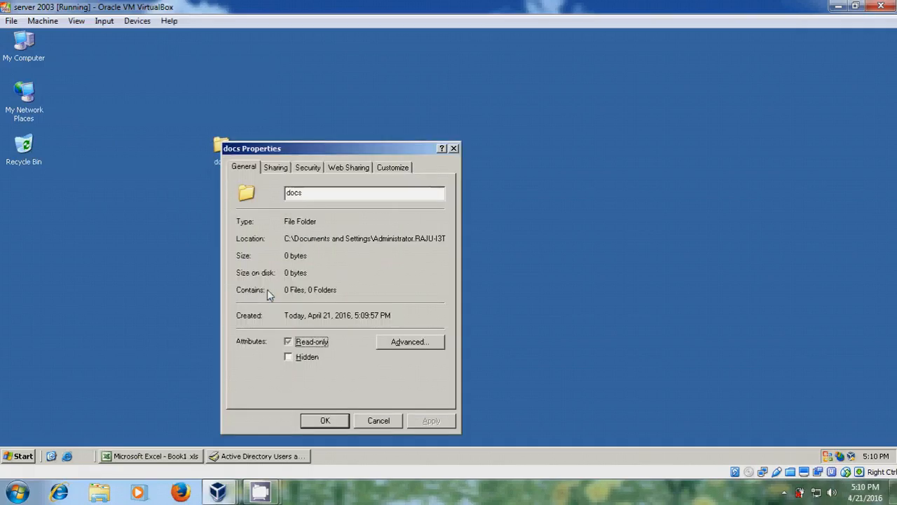
{"action": "left_click", "coordinate": [282, 172]}
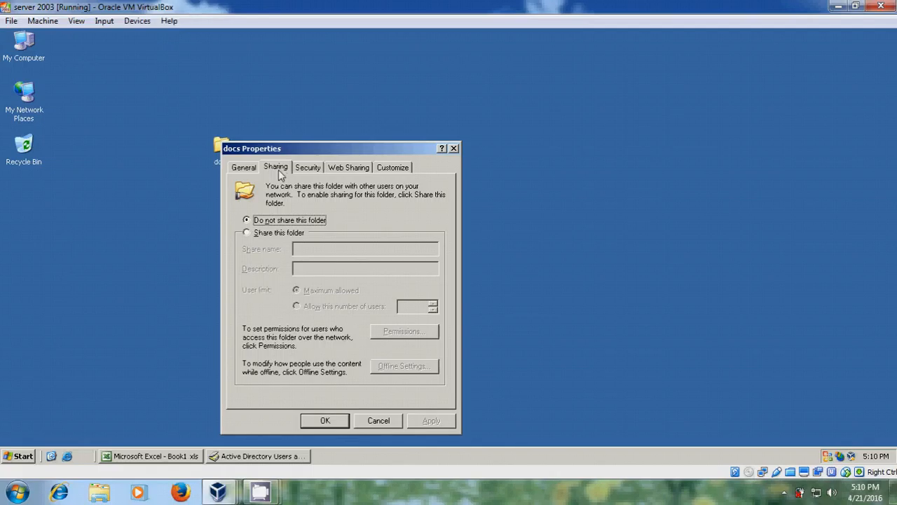
Step: Share the folder as 'docs', trying 'docs$' and a 50-user limit, then settle on Maximum allowed
{"action": "left_click", "coordinate": [274, 238]}
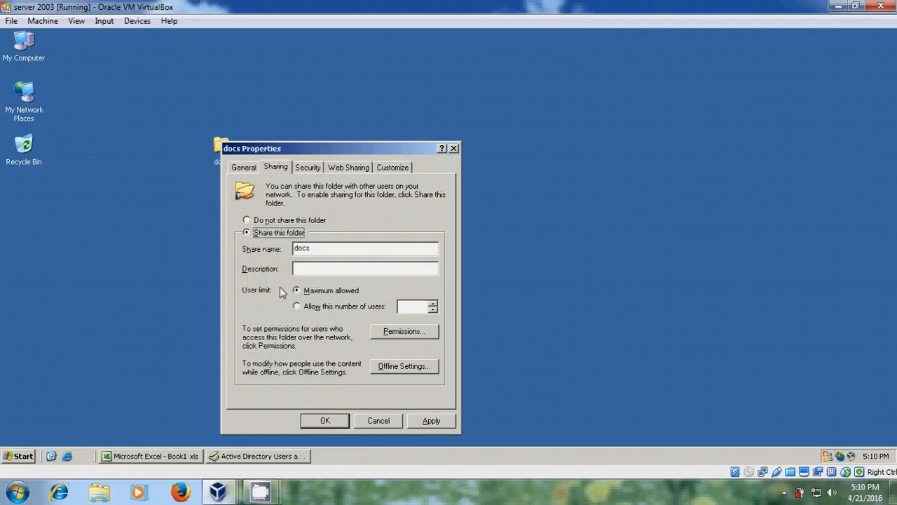
{"action": "left_click", "coordinate": [340, 253]}
{"action": "type", "text": "$"}
{"action": "key", "text": "BackSpace"}
{"action": "left_click", "coordinate": [297, 307]}
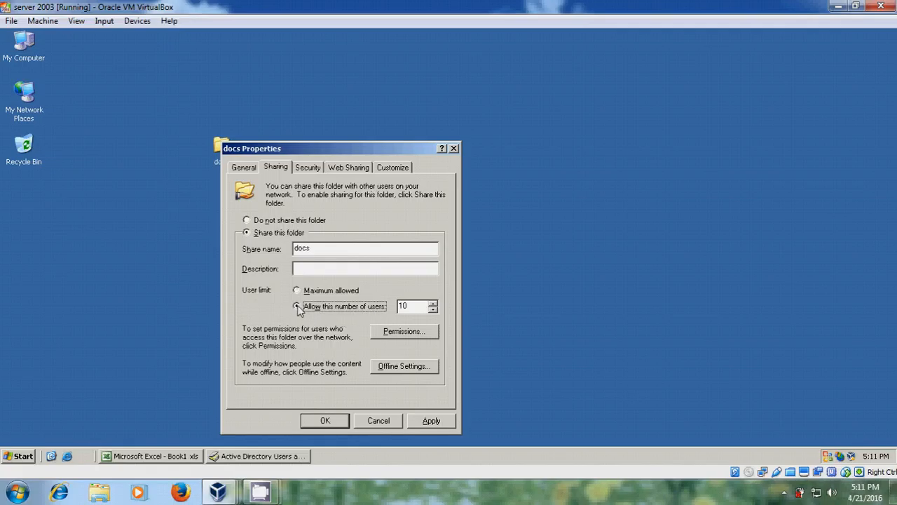
{"action": "double_click", "coordinate": [418, 310]}
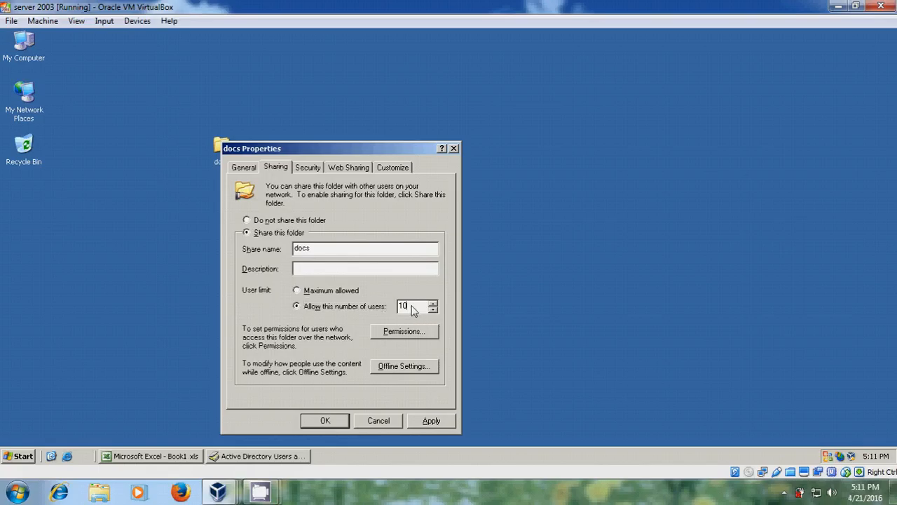
{"action": "type", "text": "50"}
{"action": "left_click", "coordinate": [317, 294]}
Step: Glance at the Security tab, then open the docs share Permissions from the Sharing tab
{"action": "left_click", "coordinate": [315, 170]}
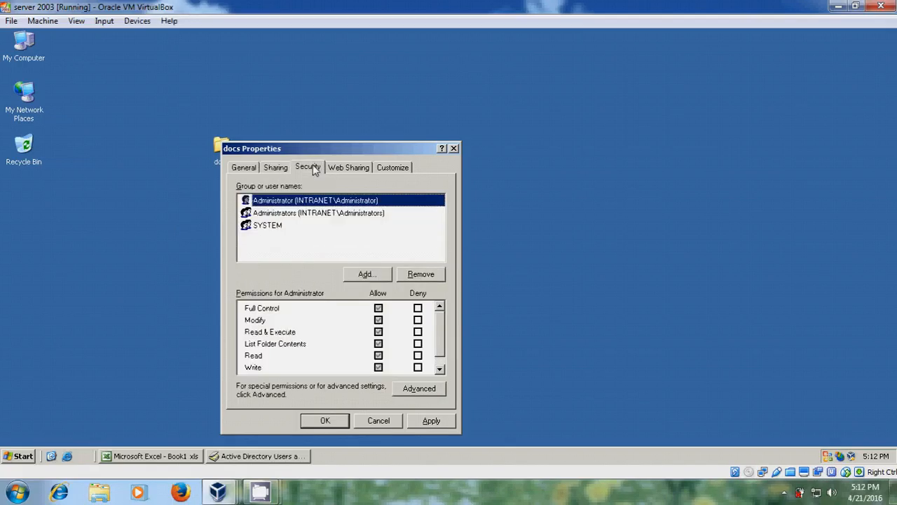
{"action": "left_click", "coordinate": [276, 168]}
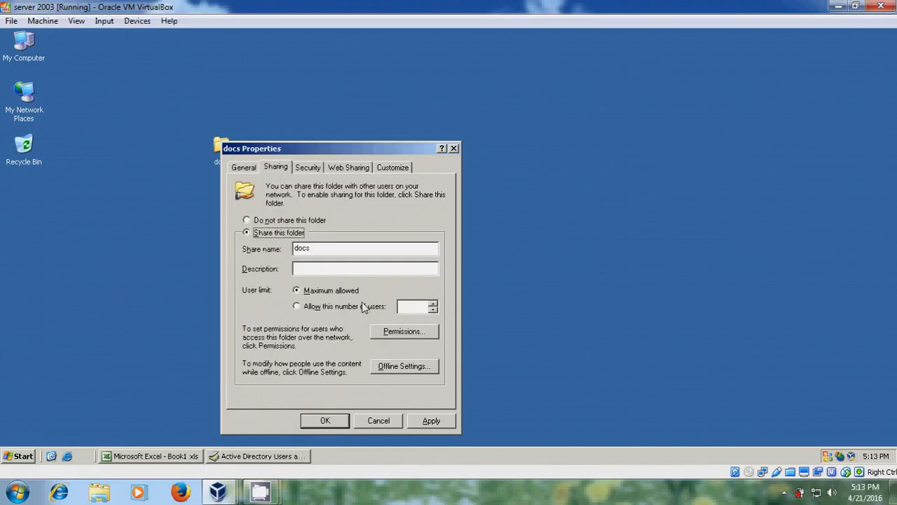
{"action": "left_click", "coordinate": [415, 335]}
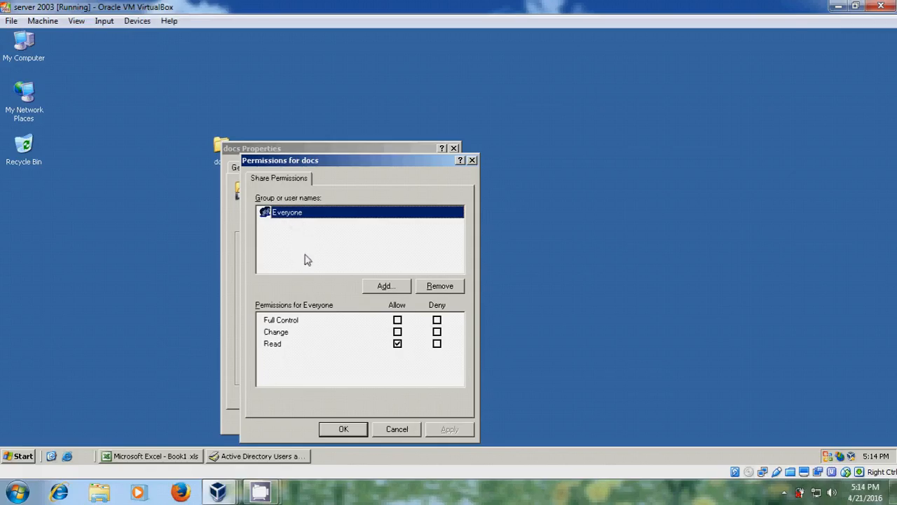
Step: Remove Everyone, add the Manager group found by searching 'mana', and allow it Full Control
{"action": "left_click", "coordinate": [279, 458]}
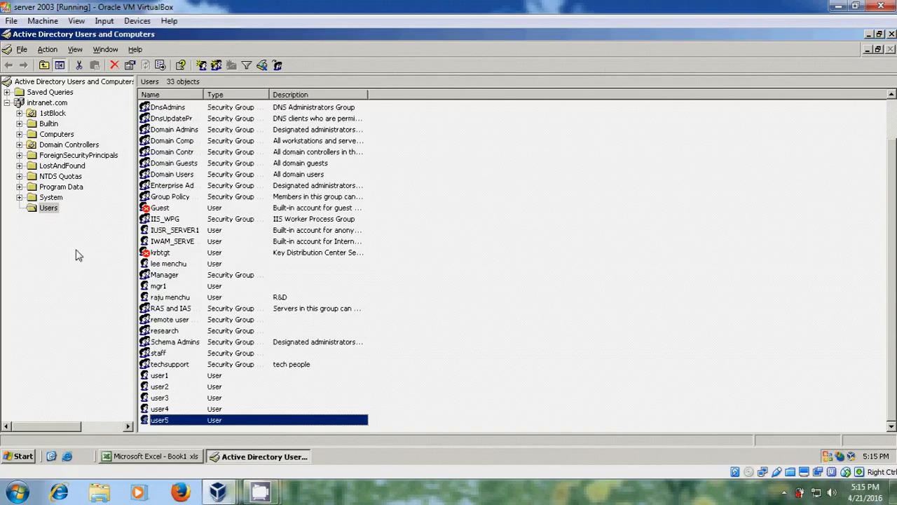
{"action": "left_click", "coordinate": [266, 454]}
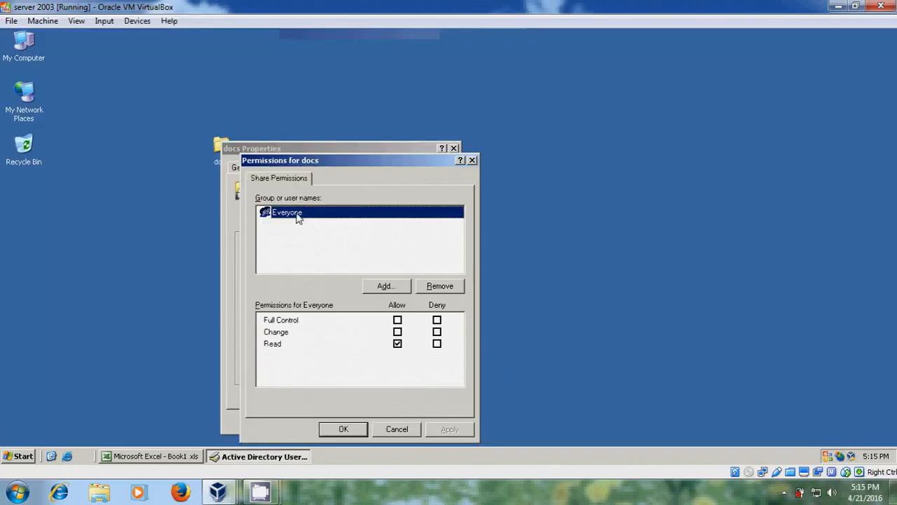
{"action": "left_click", "coordinate": [449, 285]}
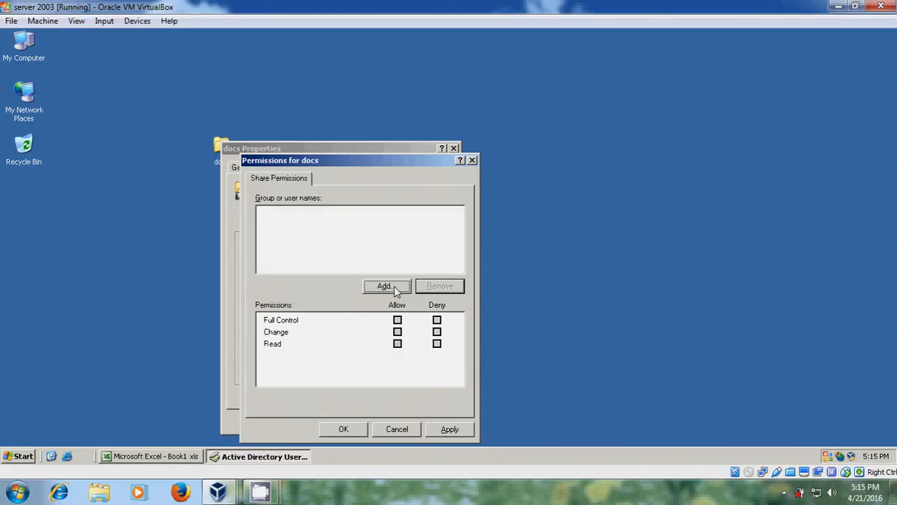
{"action": "left_click", "coordinate": [393, 285]}
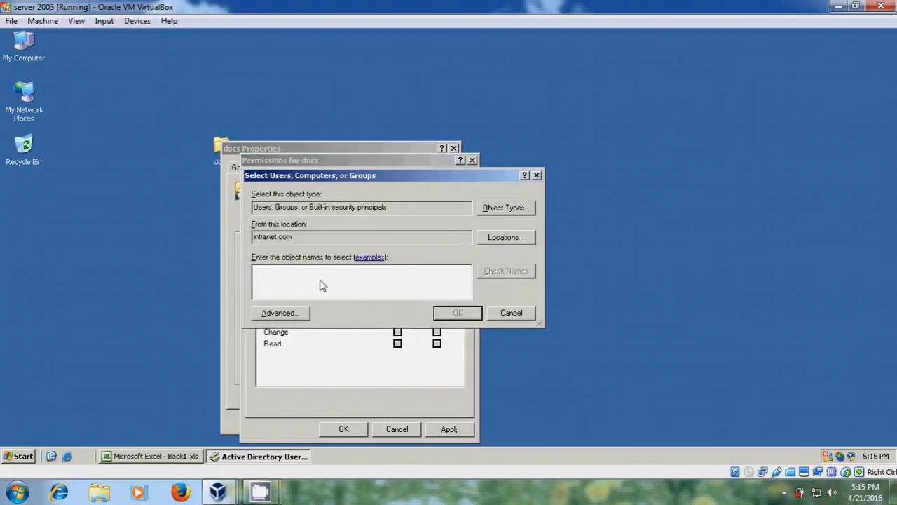
{"action": "type", "text": "mana"}
{"action": "left_click", "coordinate": [501, 273]}
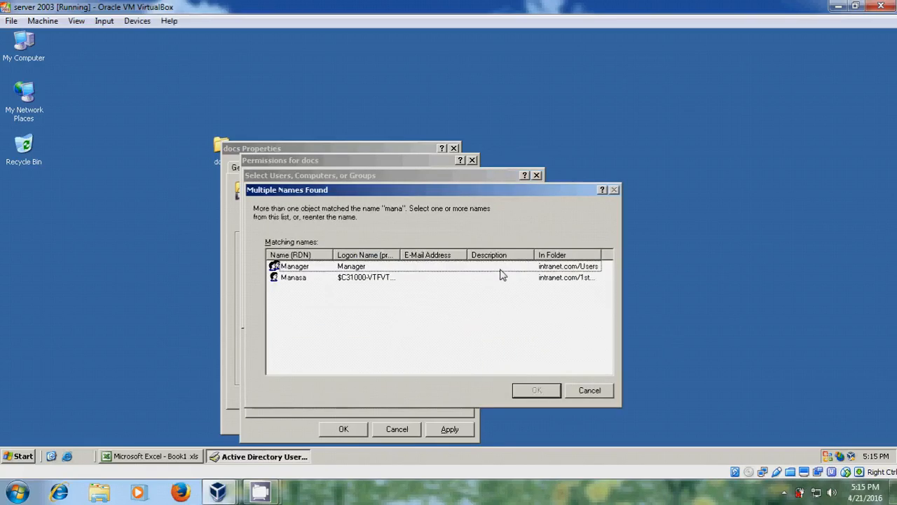
{"action": "left_click", "coordinate": [304, 271]}
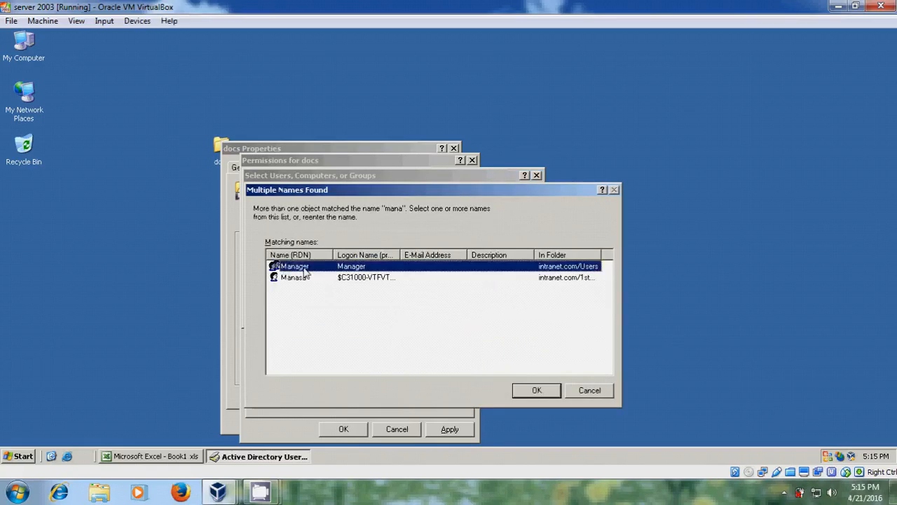
{"action": "left_click", "coordinate": [548, 392]}
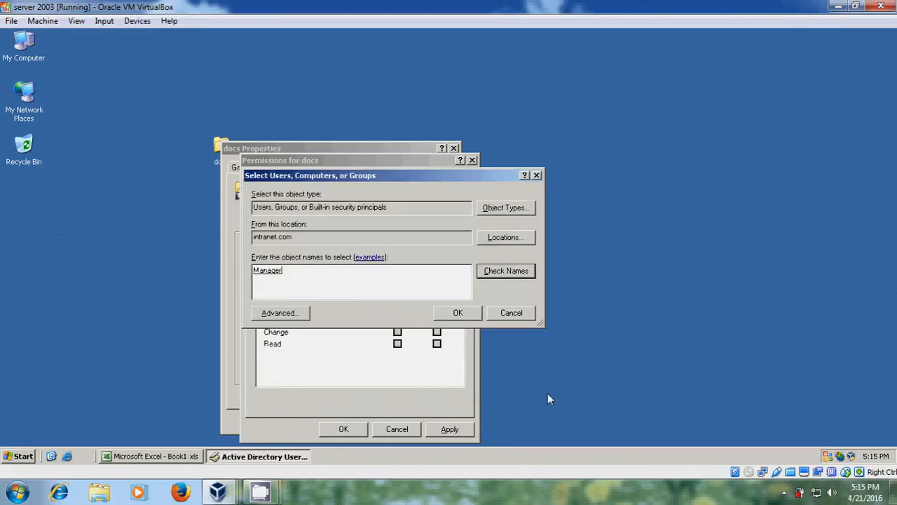
{"action": "left_click", "coordinate": [470, 310]}
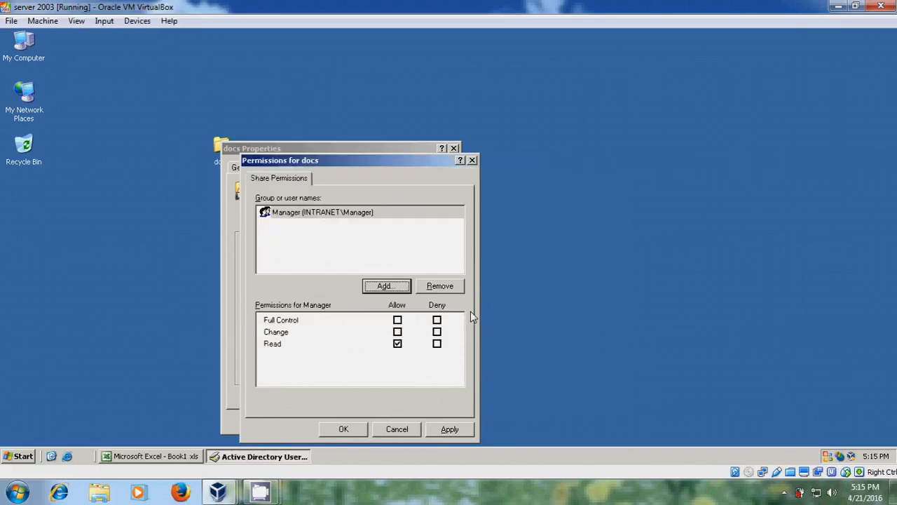
{"action": "left_click", "coordinate": [398, 321]}
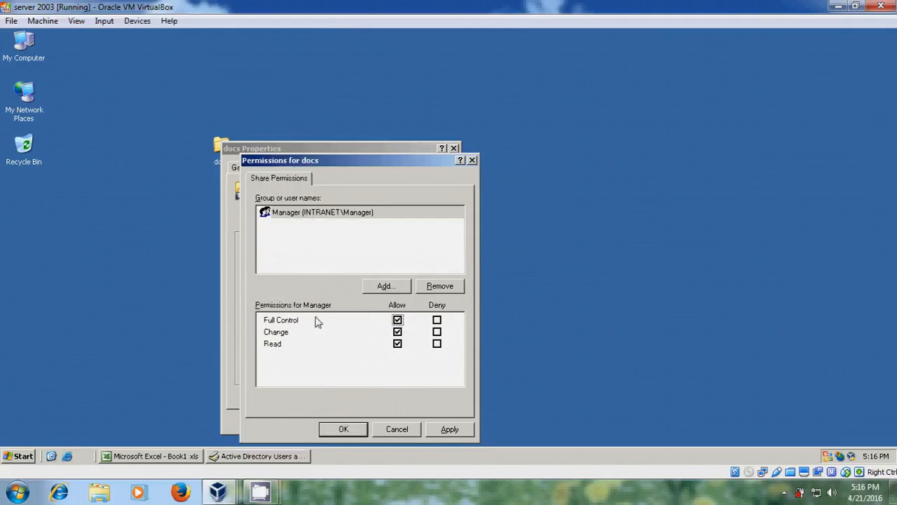
Step: Add the staff group to the docs share permissions with Change allowed
{"action": "left_click", "coordinate": [396, 286]}
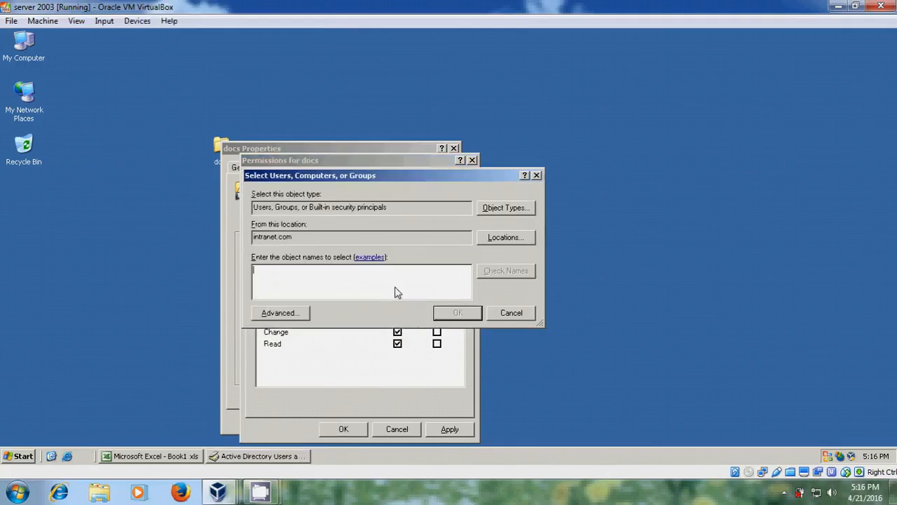
{"action": "type", "text": "staff"}
{"action": "left_click", "coordinate": [525, 272]}
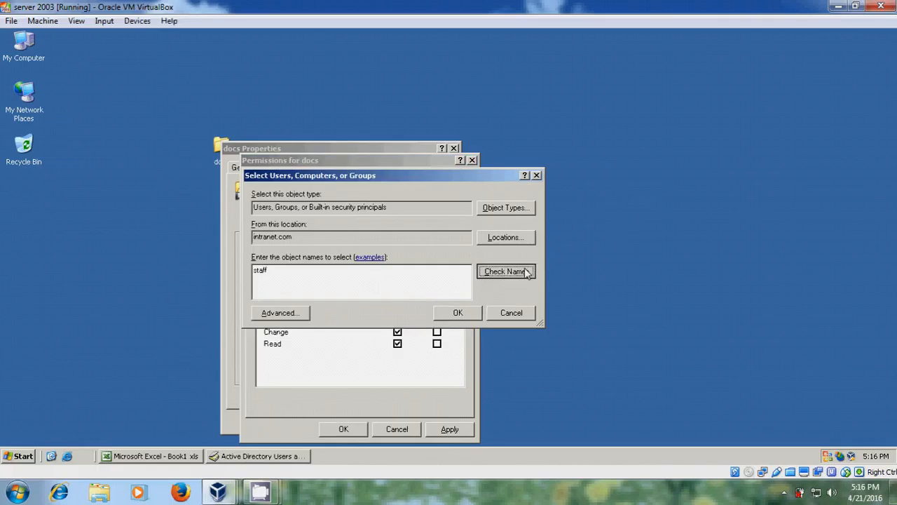
{"action": "left_click", "coordinate": [470, 312]}
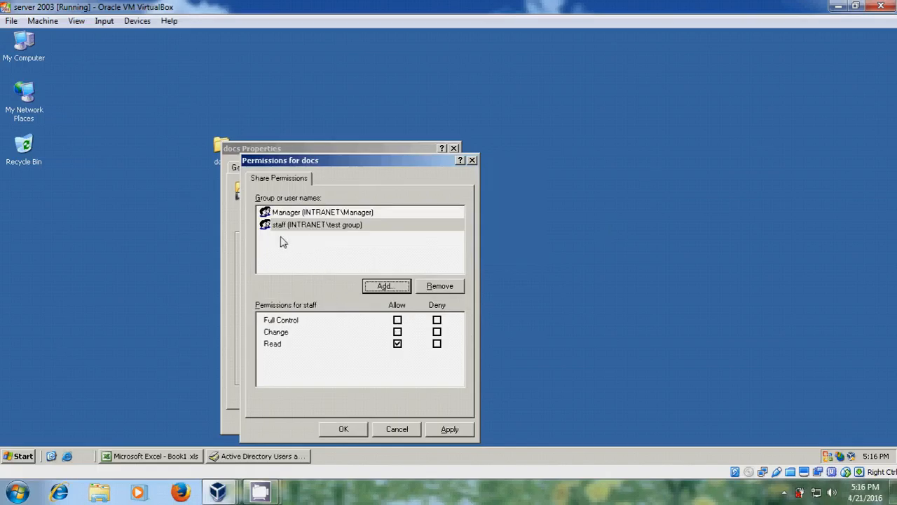
{"action": "left_click", "coordinate": [397, 332]}
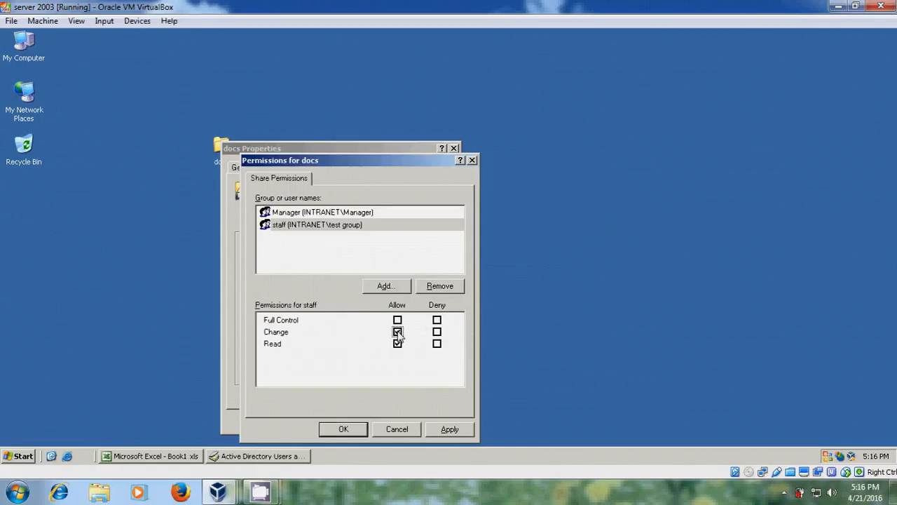
Step: Add user3 and user4 to the docs share permissions with default Read access
{"action": "left_click", "coordinate": [391, 288]}
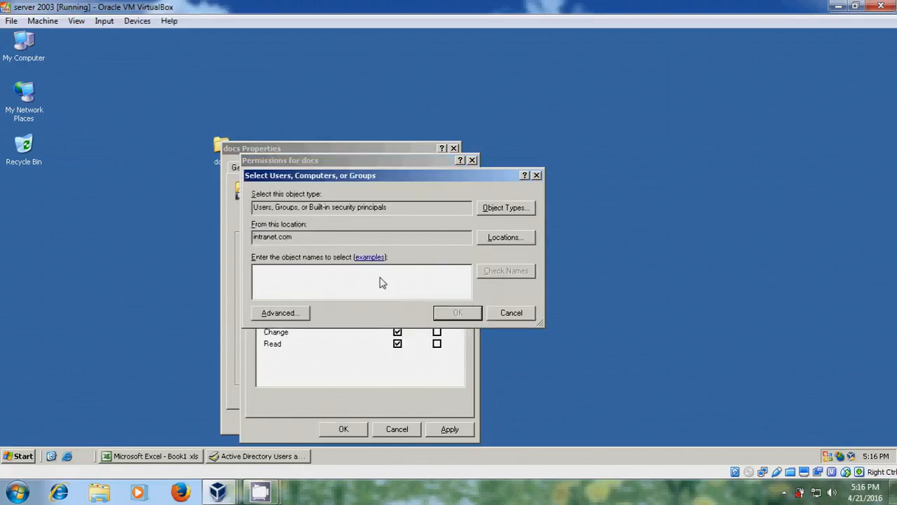
{"action": "type", "text": "user3"}
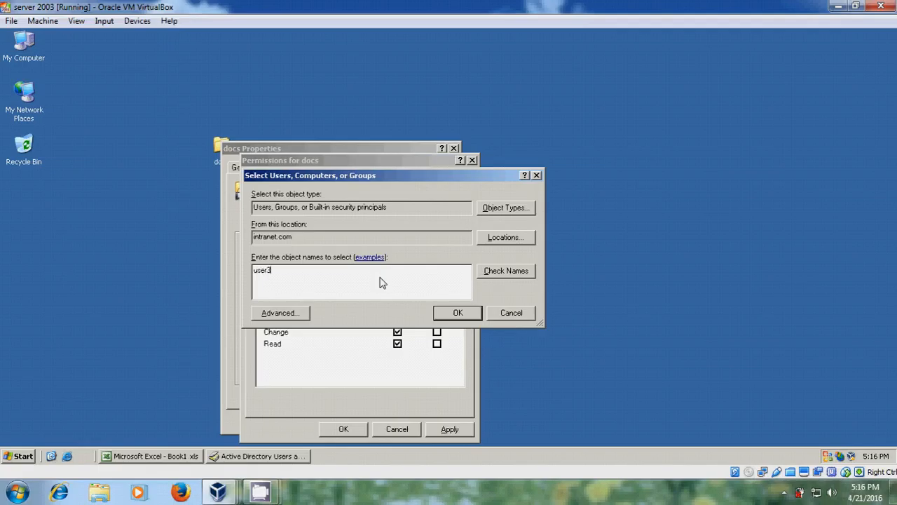
{"action": "left_click", "coordinate": [526, 274]}
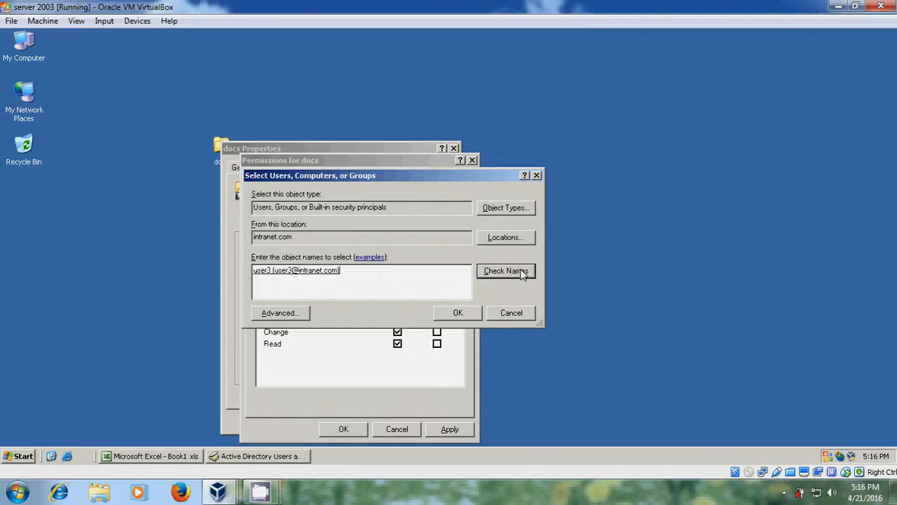
{"action": "left_click", "coordinate": [468, 312]}
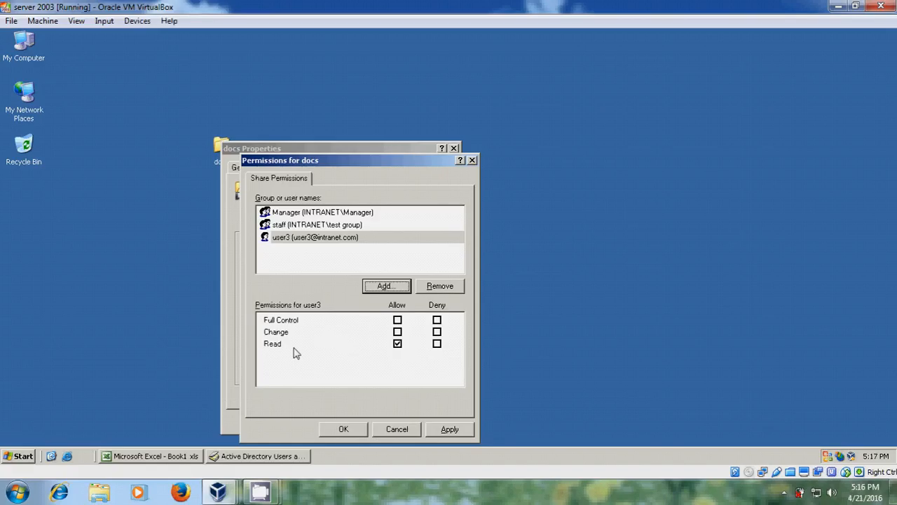
{"action": "left_click", "coordinate": [393, 288]}
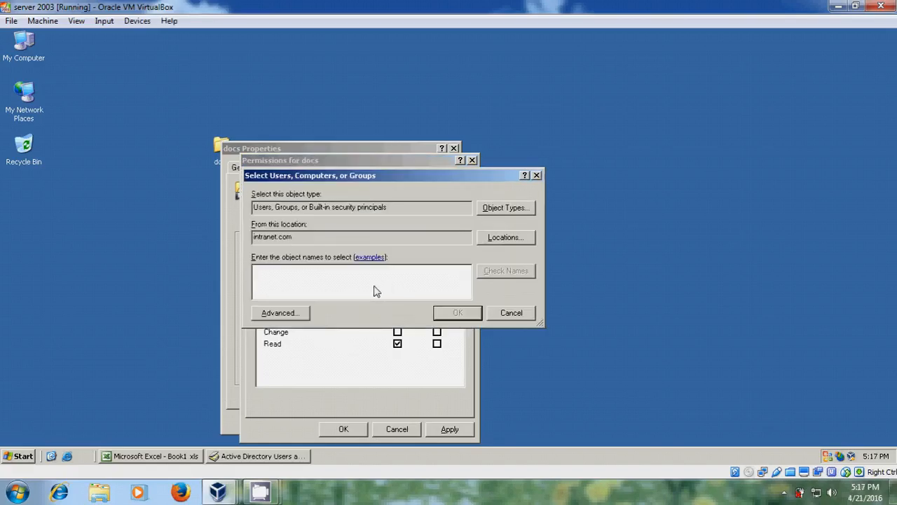
{"action": "type", "text": "user4"}
{"action": "left_click", "coordinate": [517, 273]}
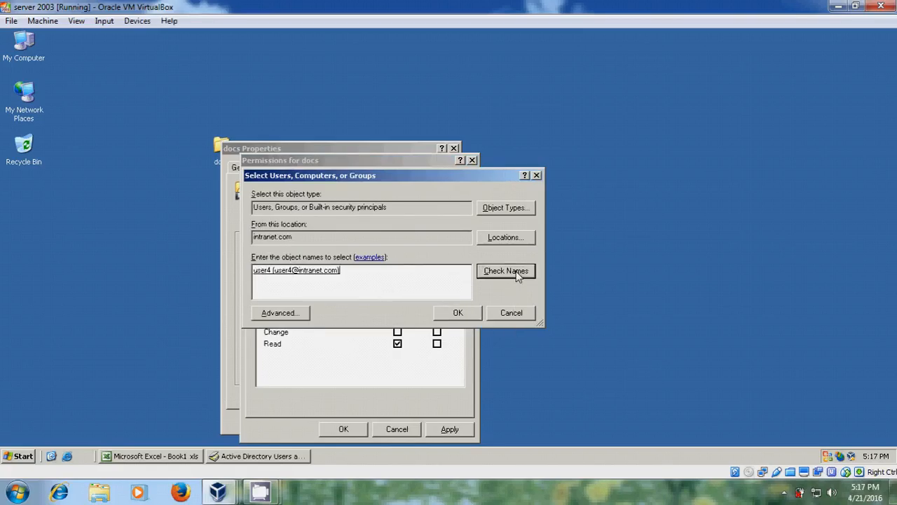
{"action": "left_click", "coordinate": [468, 313]}
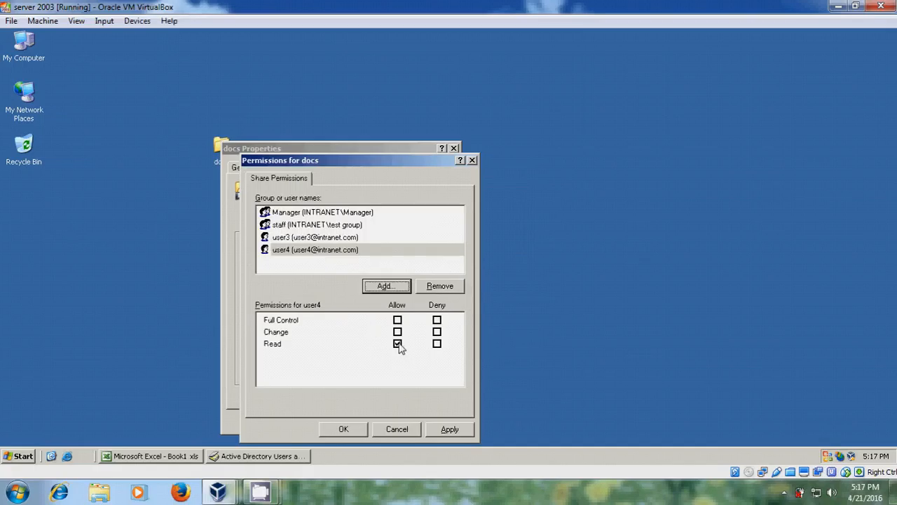
Step: Deny user4 Full Control on the share, accept the deny warning, and apply the sharing settings
{"action": "left_click", "coordinate": [436, 320]}
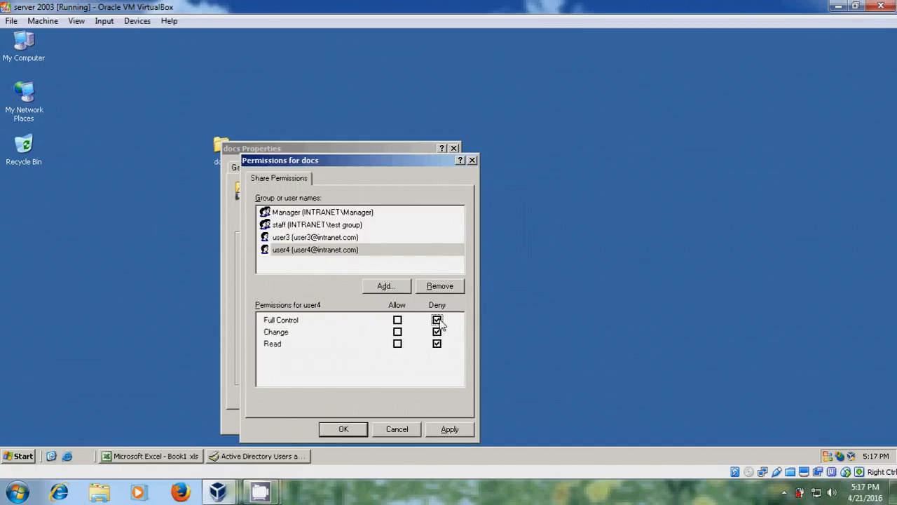
{"action": "left_click", "coordinate": [289, 237]}
{"action": "left_click", "coordinate": [289, 251]}
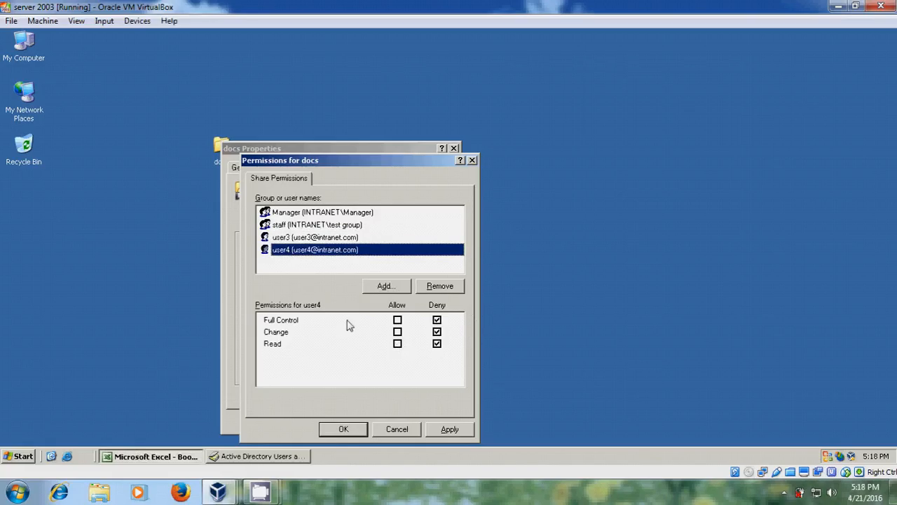
{"action": "left_click", "coordinate": [463, 430]}
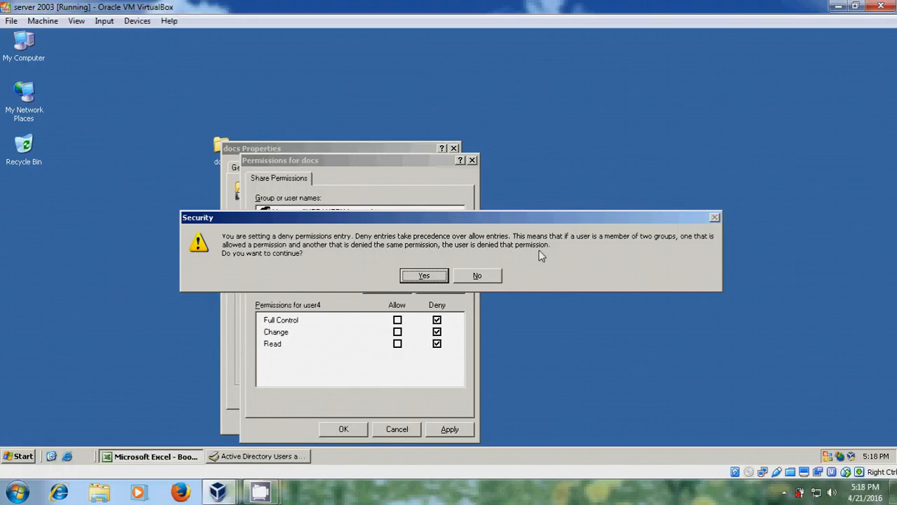
{"action": "left_click", "coordinate": [429, 278]}
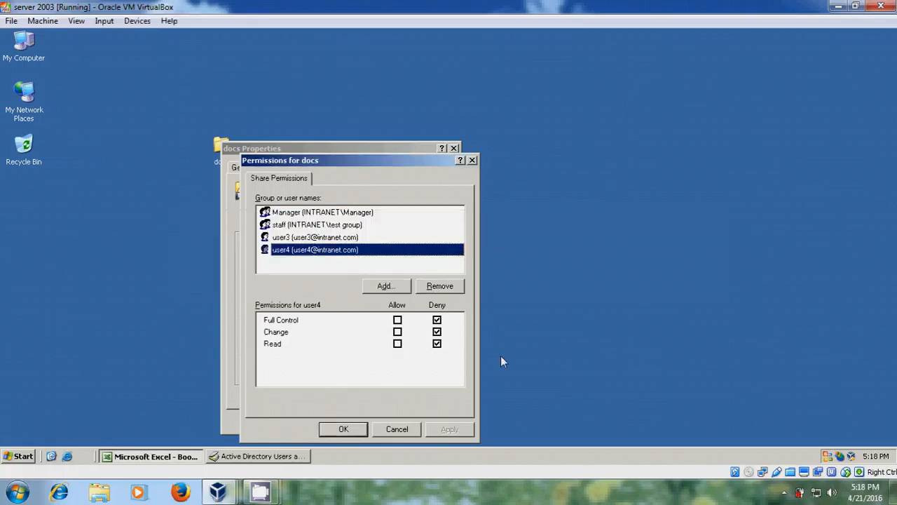
{"action": "left_click", "coordinate": [348, 431]}
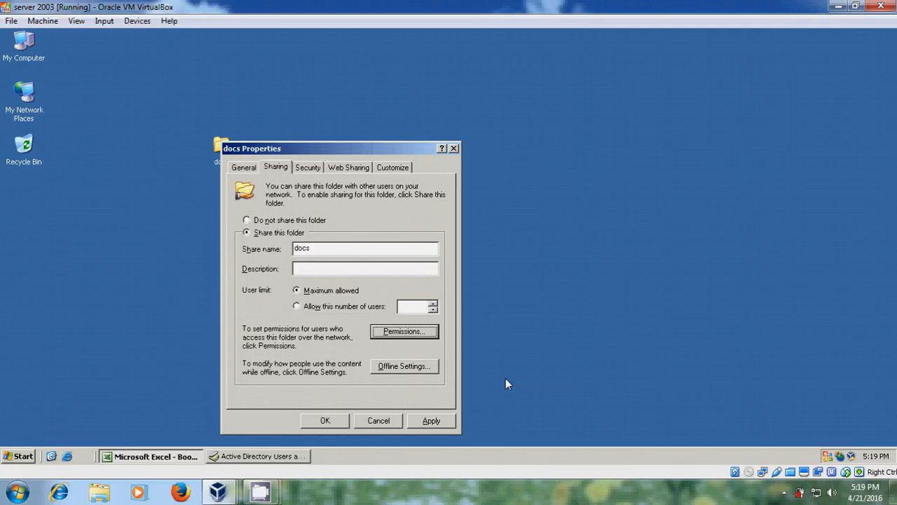
{"action": "left_click", "coordinate": [441, 420]}
Step: Close docs Properties and, on Windows 7, open \\server1 from the Start search
{"action": "left_click", "coordinate": [341, 420]}
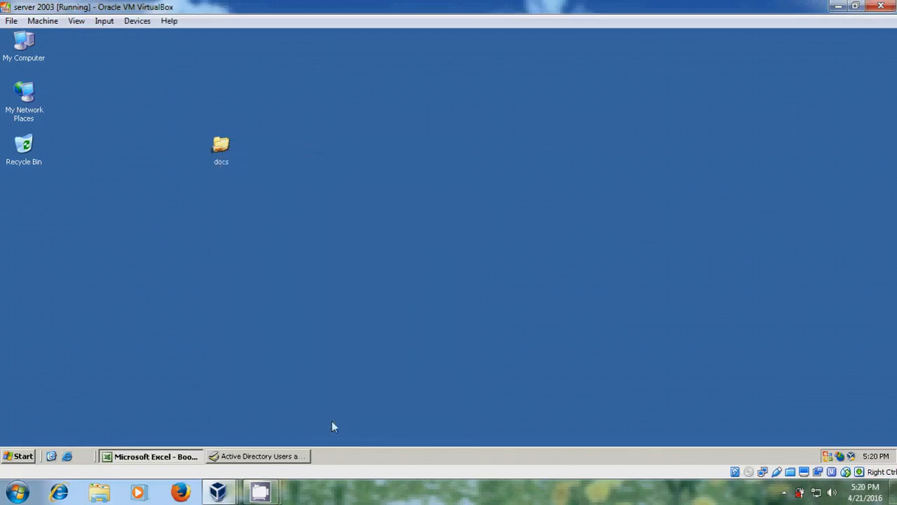
{"action": "left_click", "coordinate": [218, 492]}
{"action": "left_click", "coordinate": [360, 432]}
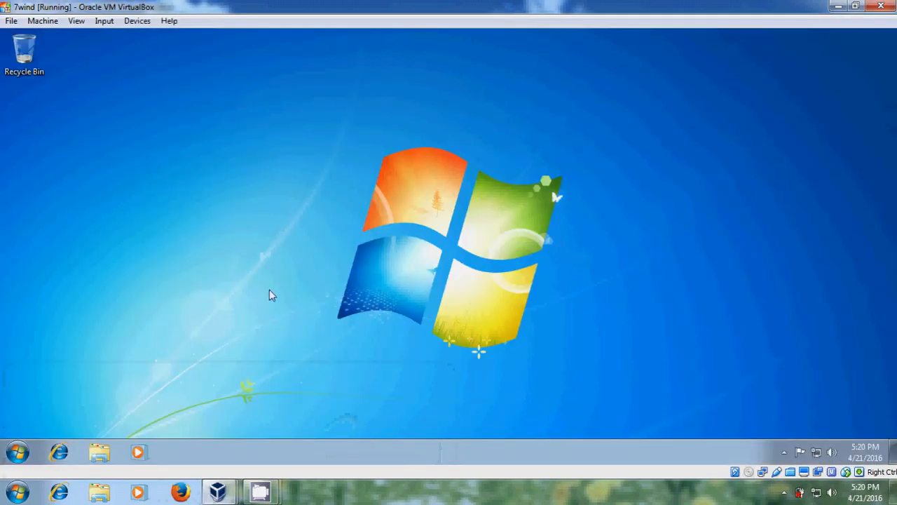
{"action": "left_click", "coordinate": [18, 452]}
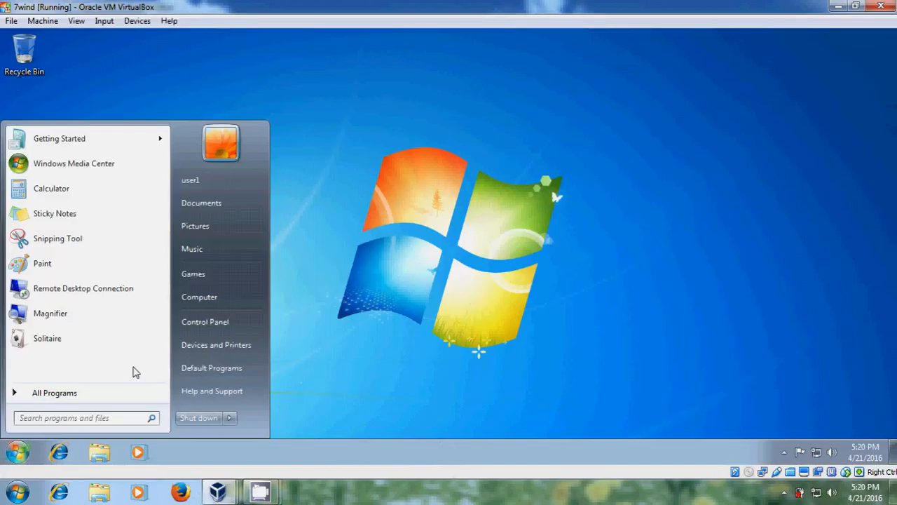
{"action": "type", "text": "\\\\ser"}
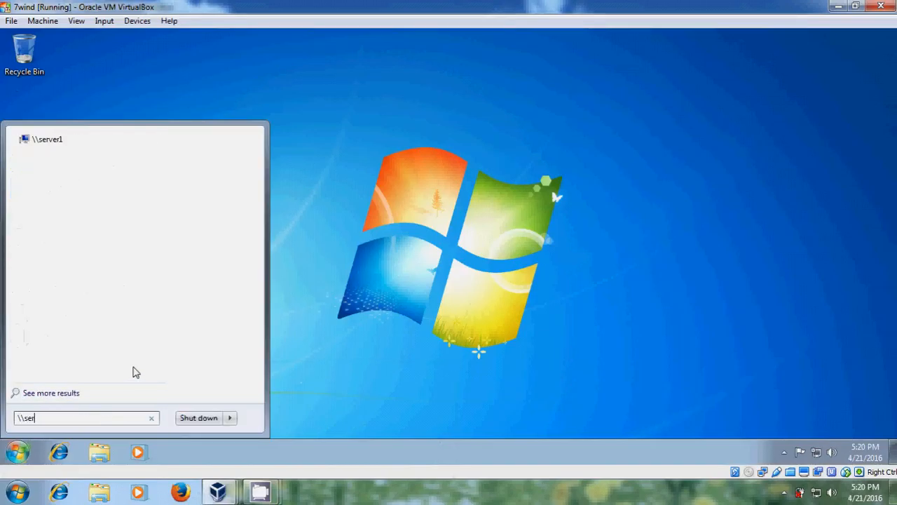
{"action": "type", "text": "ver1"}
{"action": "key", "text": "Return"}
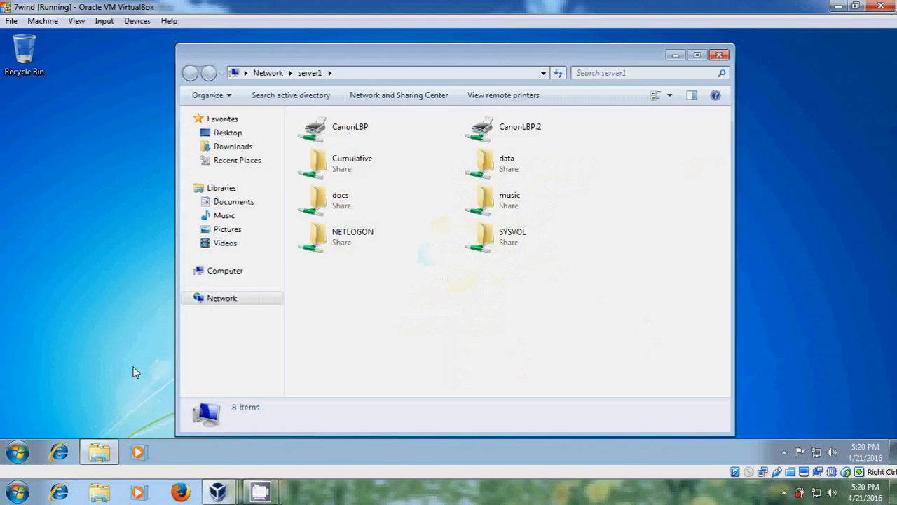
Step: Try the docs share, dismiss the access-denied error, and return to the server's docs folder
{"action": "double_click", "coordinate": [403, 212]}
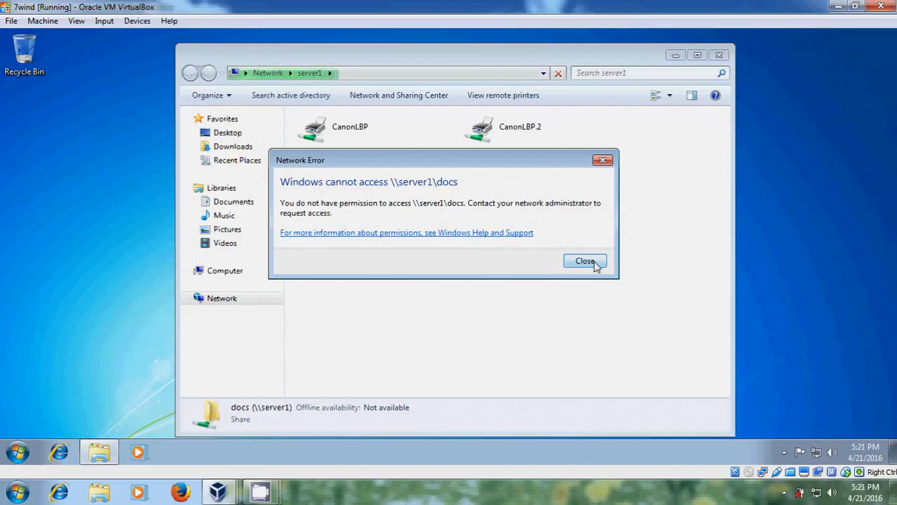
{"action": "left_click", "coordinate": [585, 261]}
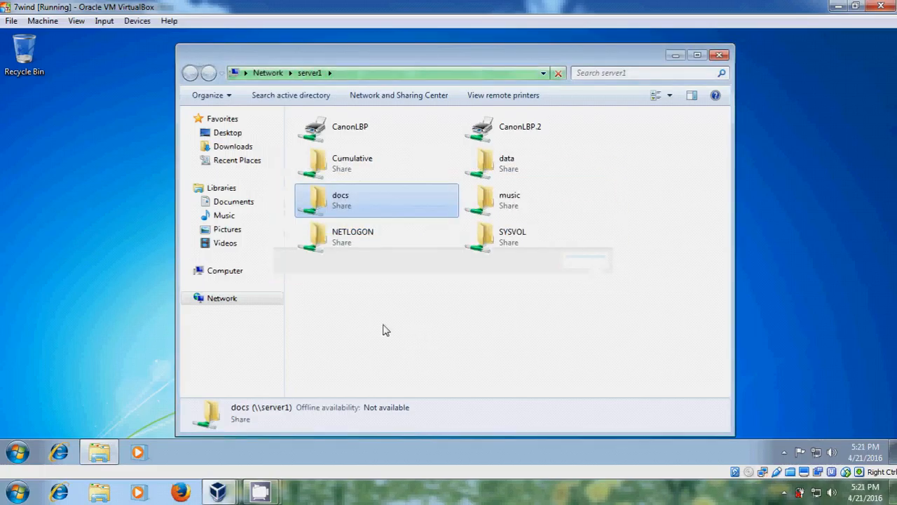
{"action": "mouse_move", "coordinate": [219, 491]}
{"action": "left_click", "coordinate": [245, 422]}
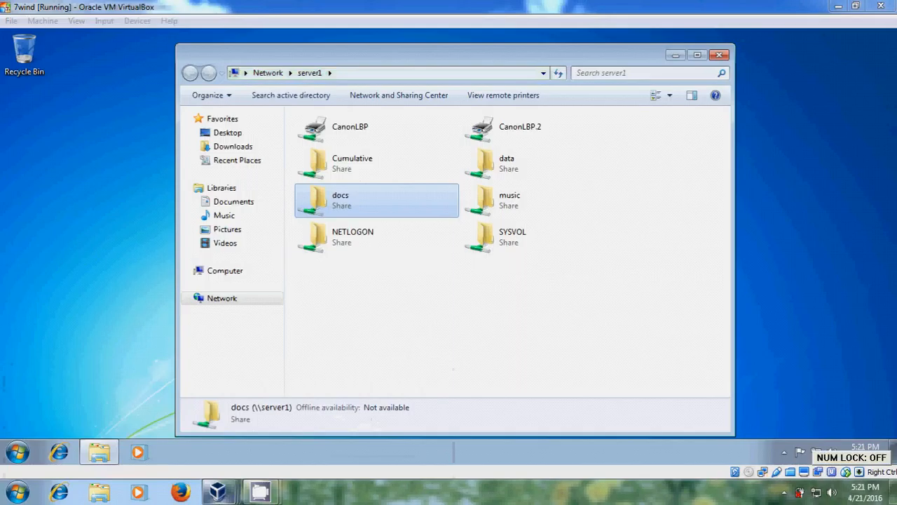
{"action": "left_click", "coordinate": [222, 146]}
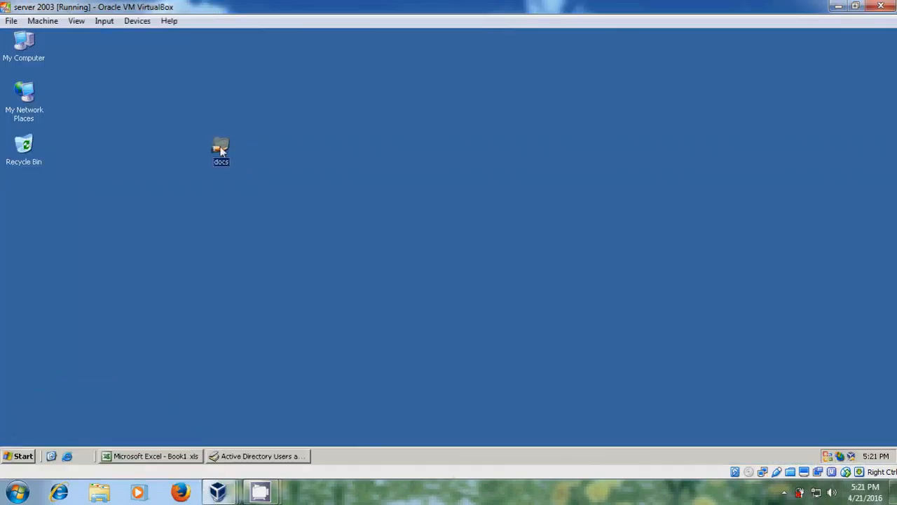
Step: Open the docs folder's Properties on the Security tab
{"action": "right_click", "coordinate": [220, 147]}
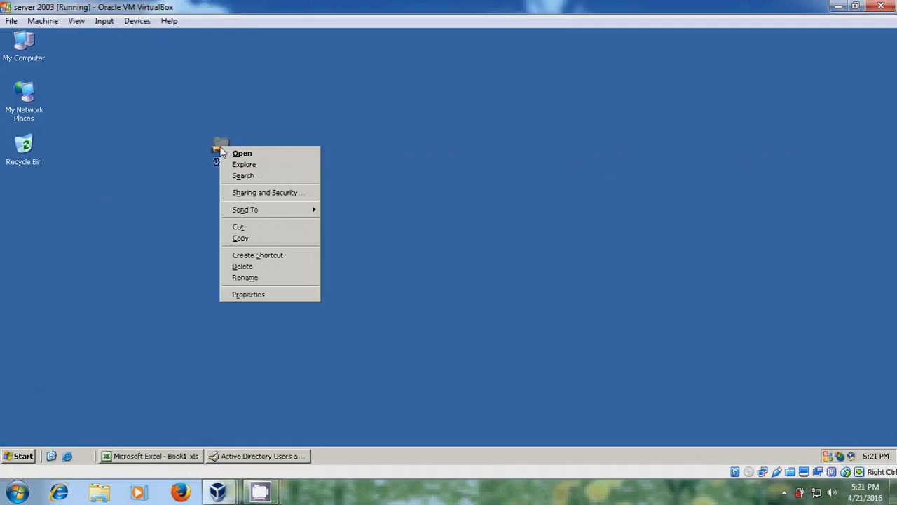
{"action": "left_click", "coordinate": [275, 294]}
{"action": "left_click", "coordinate": [307, 173]}
{"action": "left_click_drag", "start_coordinate": [358, 153], "coordinate": [366, 60]}
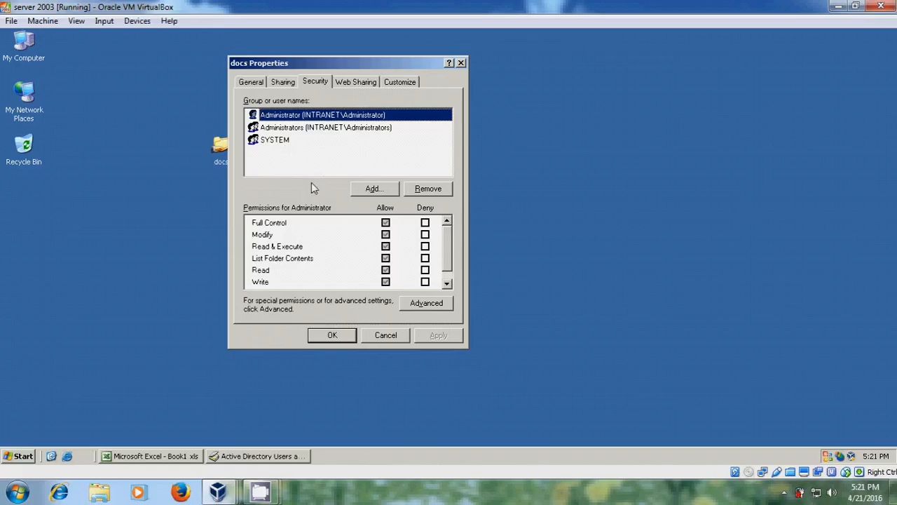
Step: Add the Manager group to the docs NTFS permissions with Modify allowed
{"action": "left_click", "coordinate": [376, 189]}
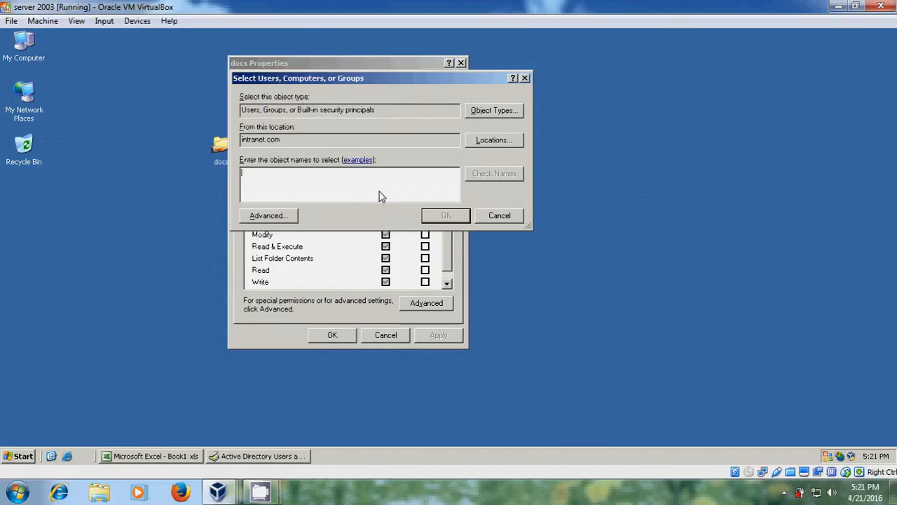
{"action": "type", "text": "managers"}
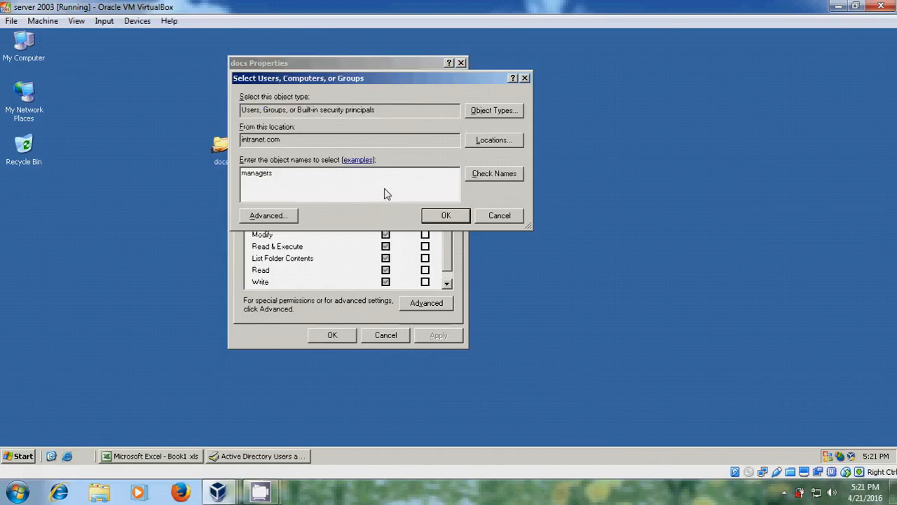
{"action": "left_click", "coordinate": [492, 175]}
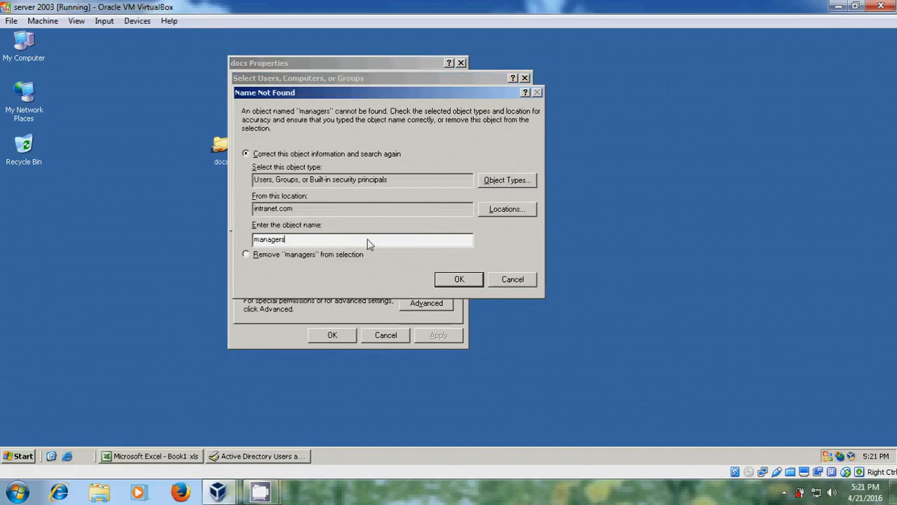
{"action": "left_click", "coordinate": [461, 279]}
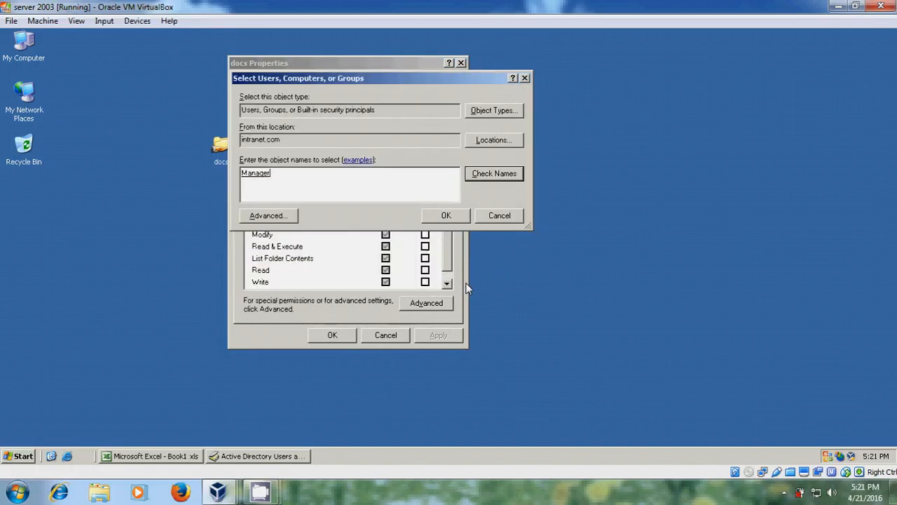
{"action": "left_click", "coordinate": [447, 216]}
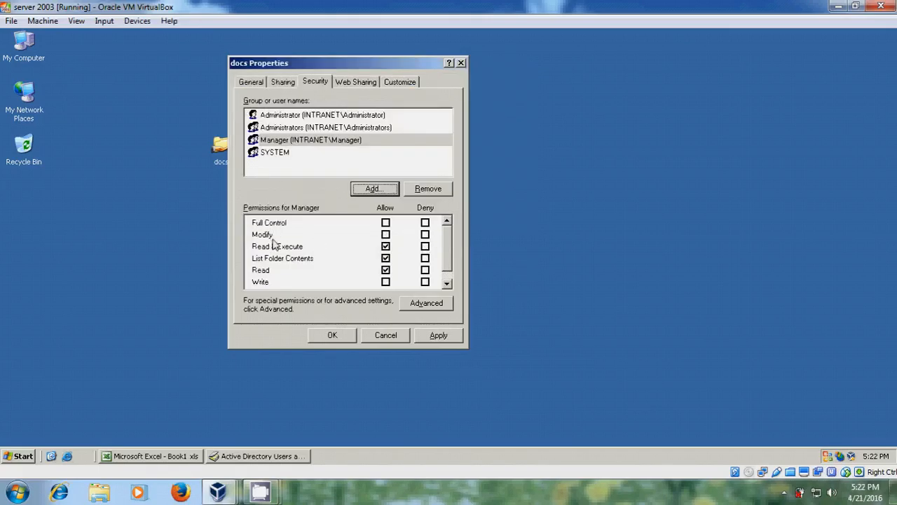
{"action": "left_click", "coordinate": [385, 235]}
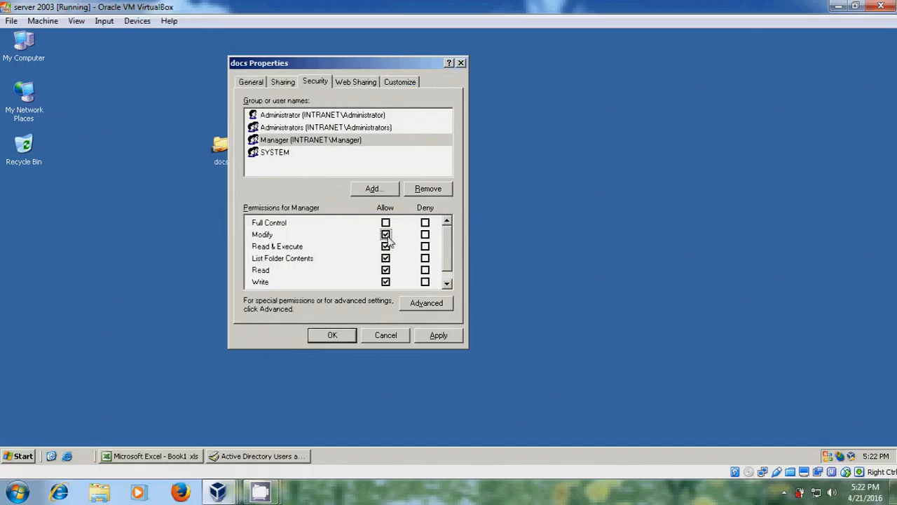
{"action": "left_click", "coordinate": [385, 190]}
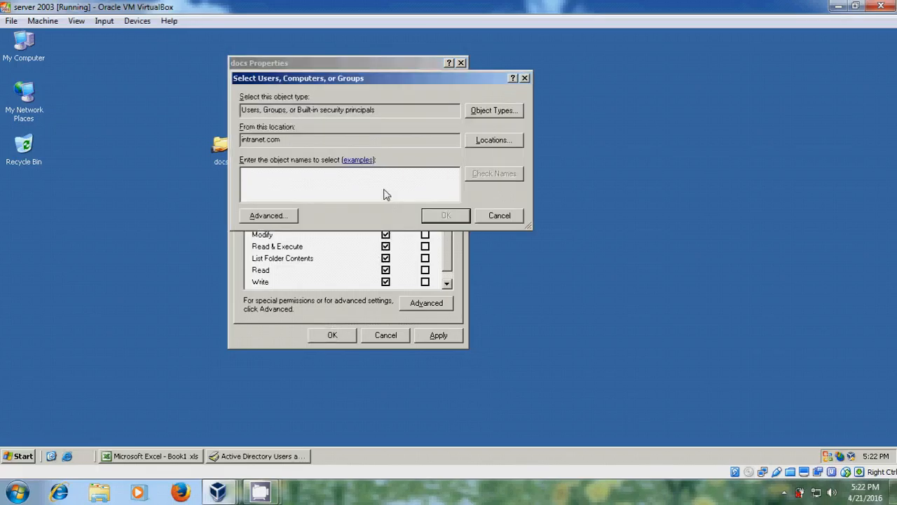
Step: Add staff with Write allowed and user3 with default read access to docs
{"action": "type", "text": "staff"}
{"action": "left_click", "coordinate": [507, 180]}
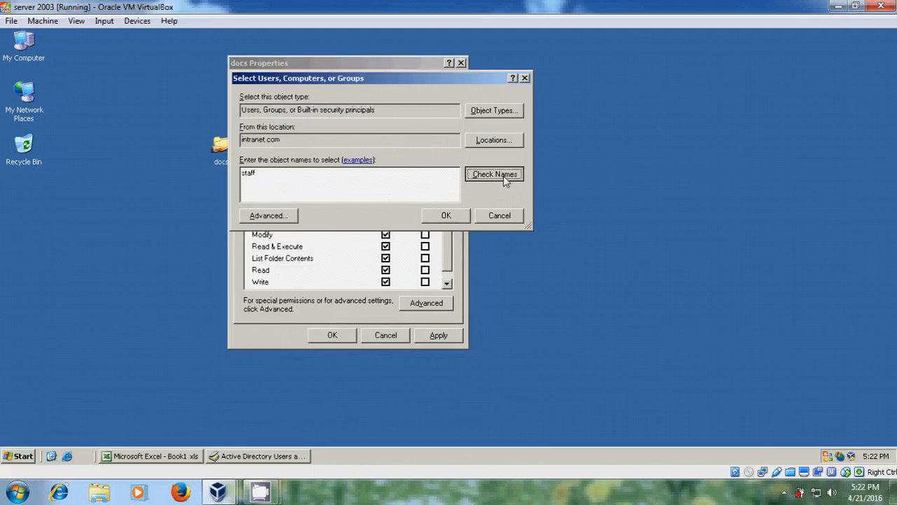
{"action": "left_click", "coordinate": [452, 216]}
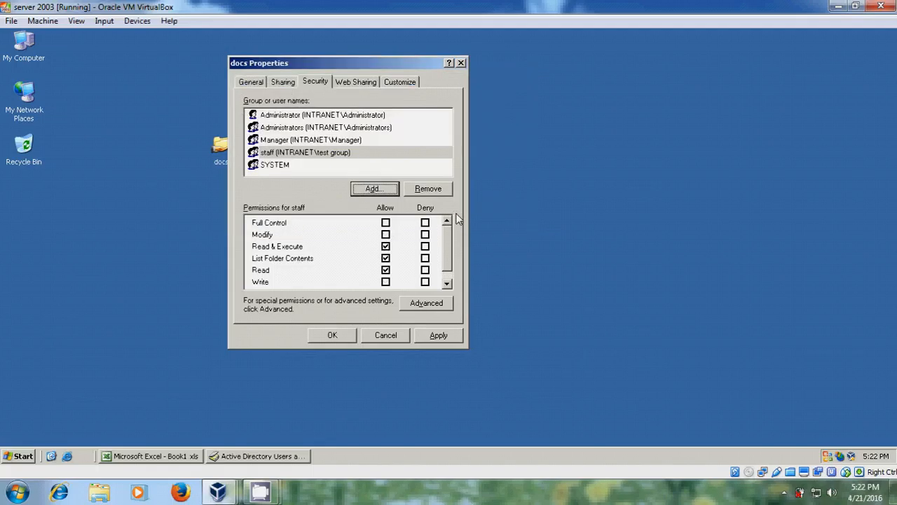
{"action": "left_click", "coordinate": [385, 281]}
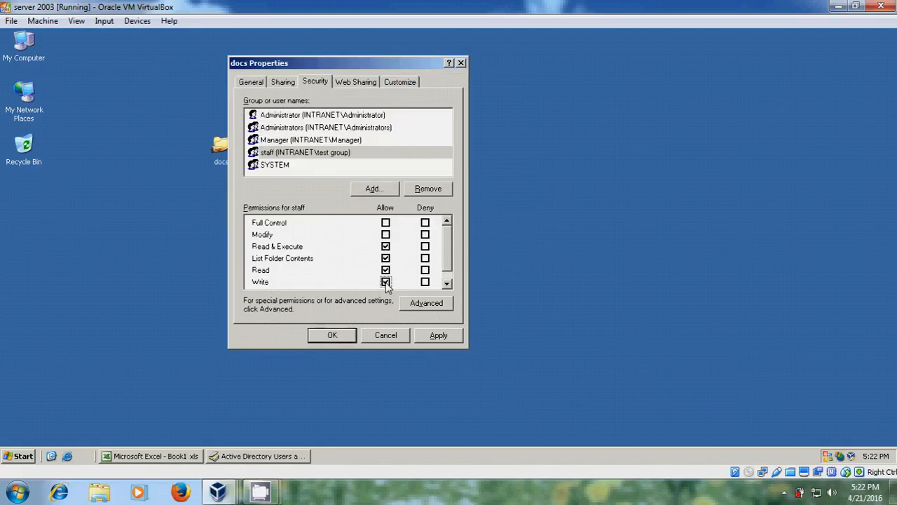
{"action": "left_click", "coordinate": [373, 190]}
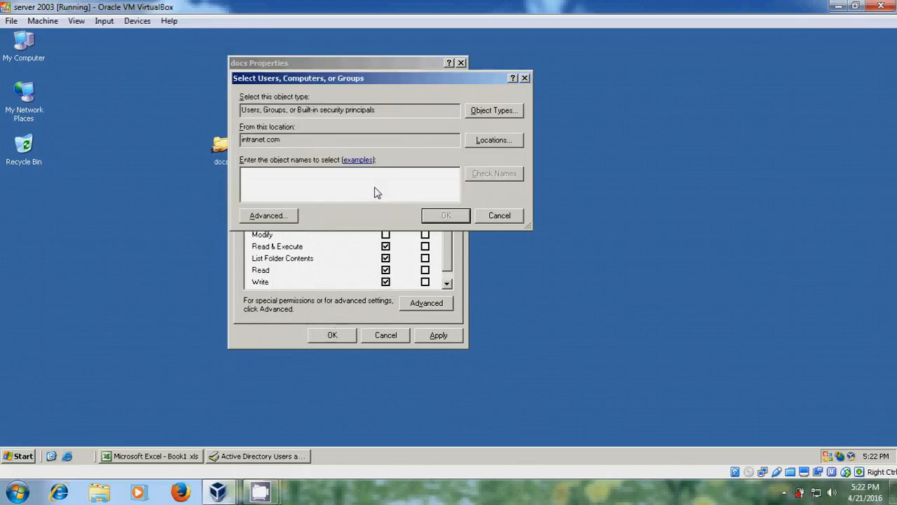
{"action": "type", "text": "user3"}
{"action": "left_click", "coordinate": [502, 177]}
{"action": "left_click", "coordinate": [455, 219]}
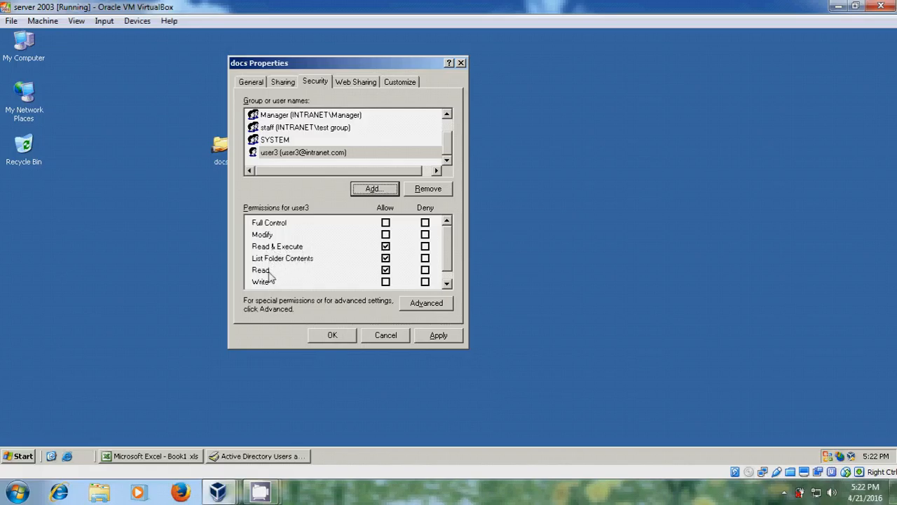
Step: Add user4 with Deny Full Control, accept the warning, and save the docs permissions
{"action": "left_click", "coordinate": [383, 190]}
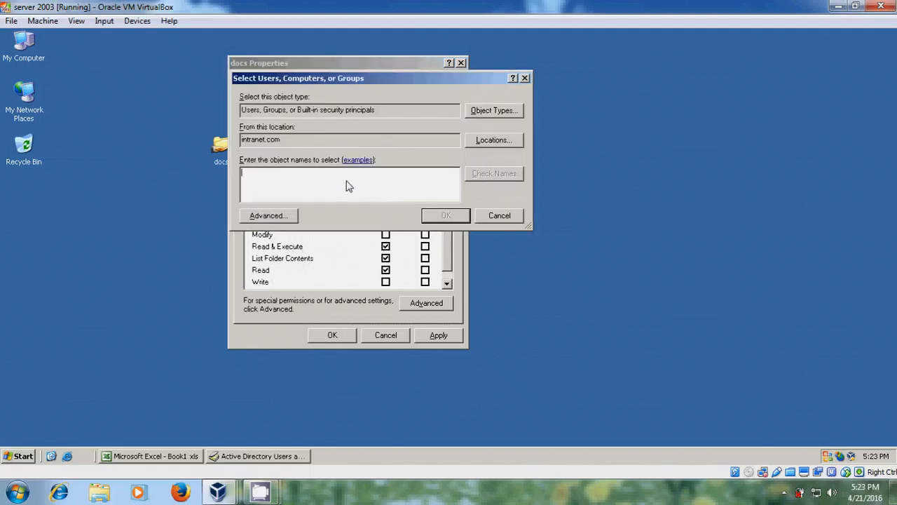
{"action": "type", "text": "user4"}
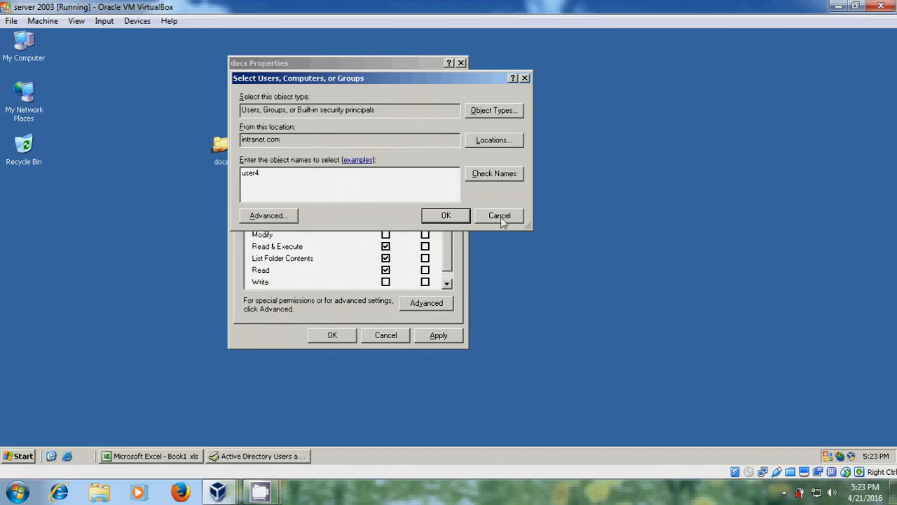
{"action": "left_click", "coordinate": [508, 176]}
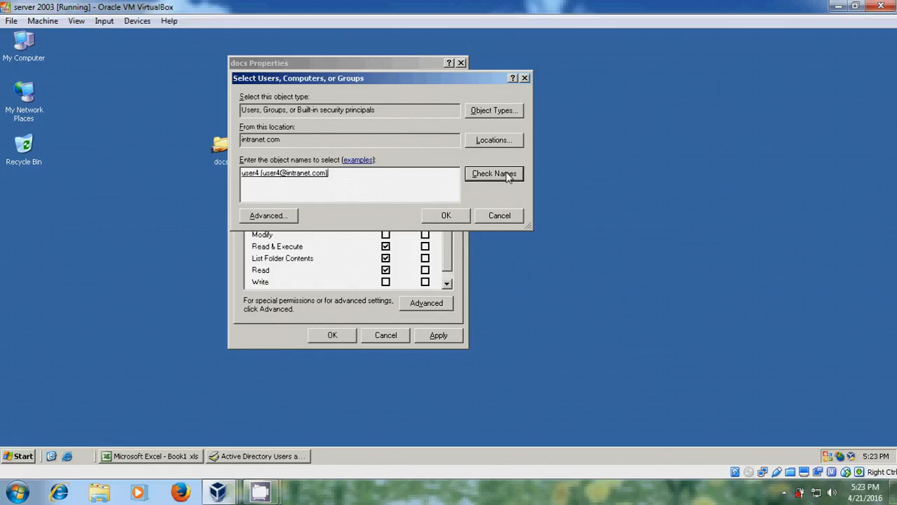
{"action": "left_click", "coordinate": [446, 215]}
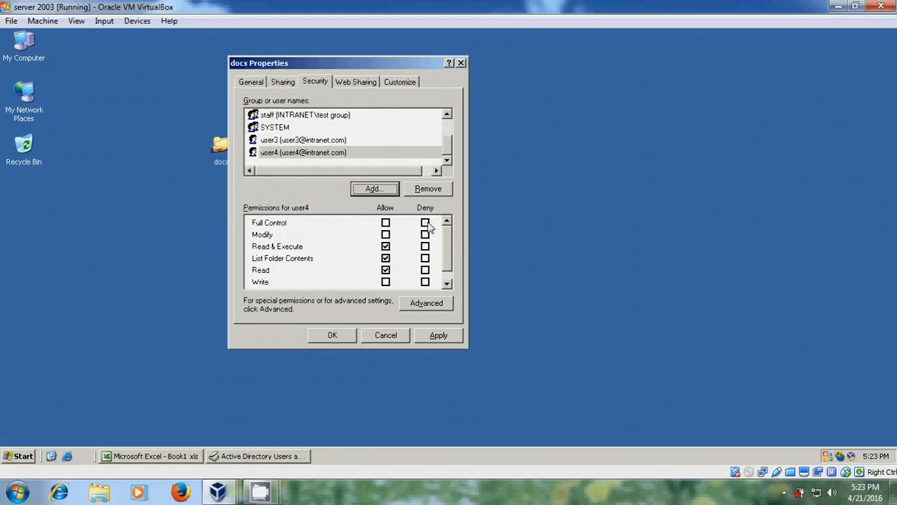
{"action": "left_click", "coordinate": [425, 223]}
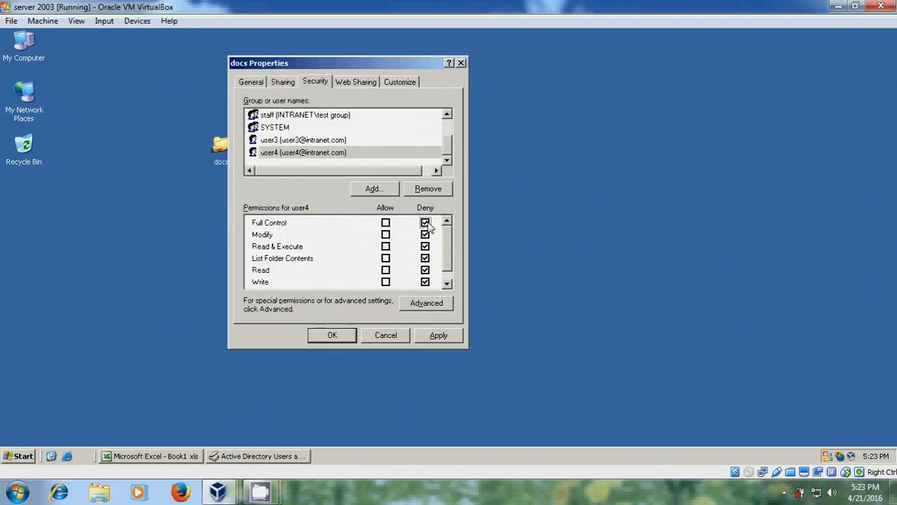
{"action": "left_click", "coordinate": [450, 339]}
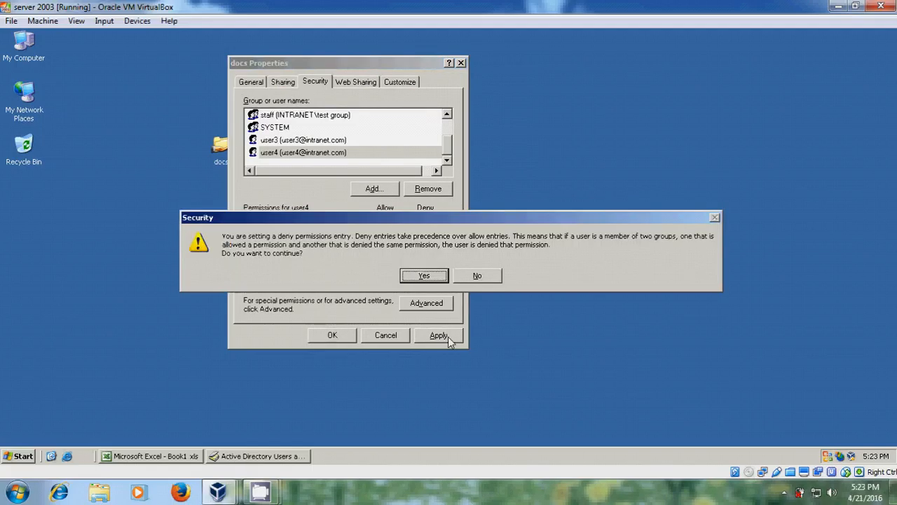
{"action": "left_click", "coordinate": [430, 276]}
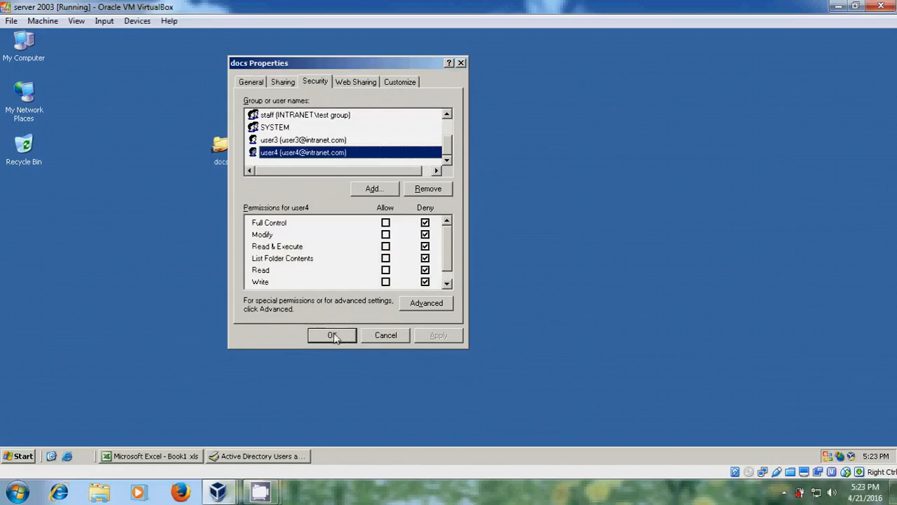
{"action": "left_click", "coordinate": [333, 335]}
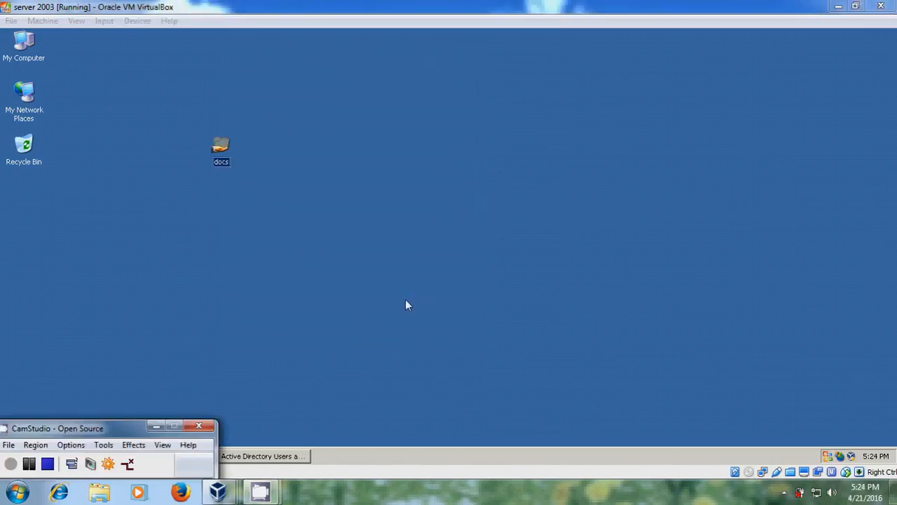
Step: On Windows 7, open server1's docs share, find it empty, close it, and return to the server
{"action": "mouse_move", "coordinate": [217, 492]}
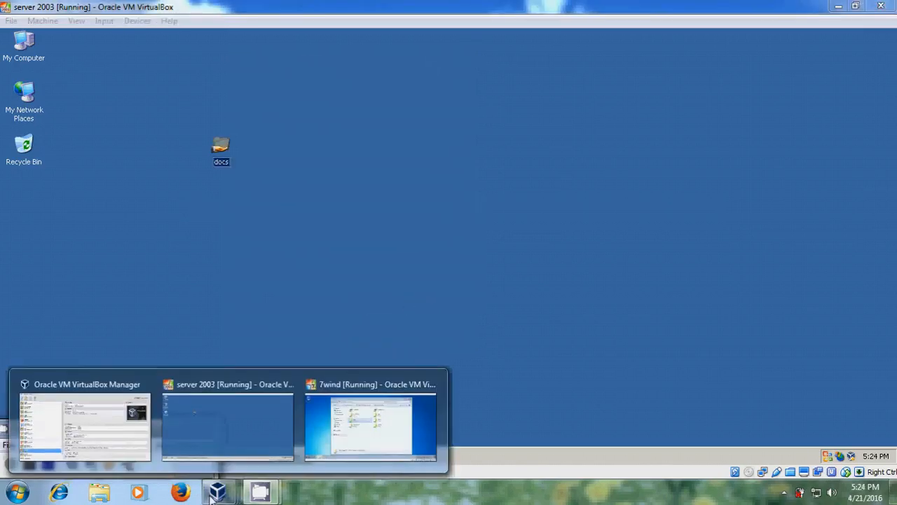
{"action": "left_click", "coordinate": [351, 427]}
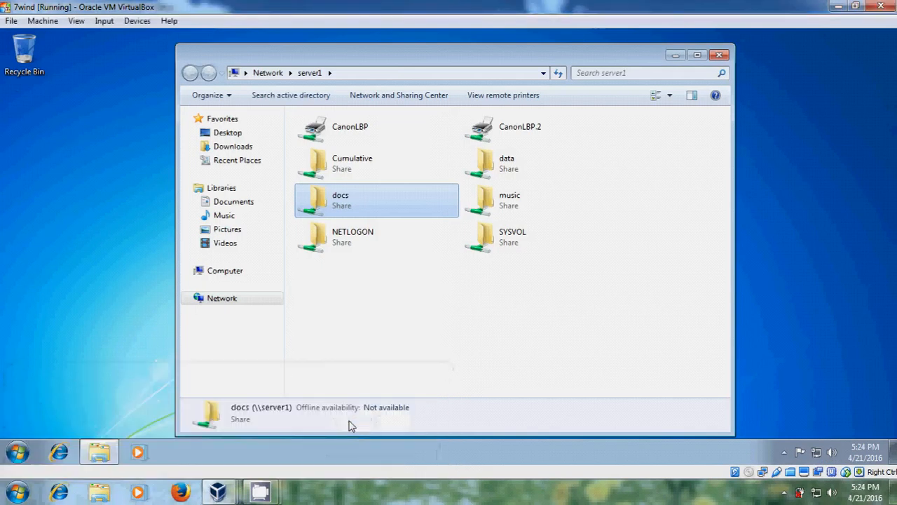
{"action": "double_click", "coordinate": [401, 204]}
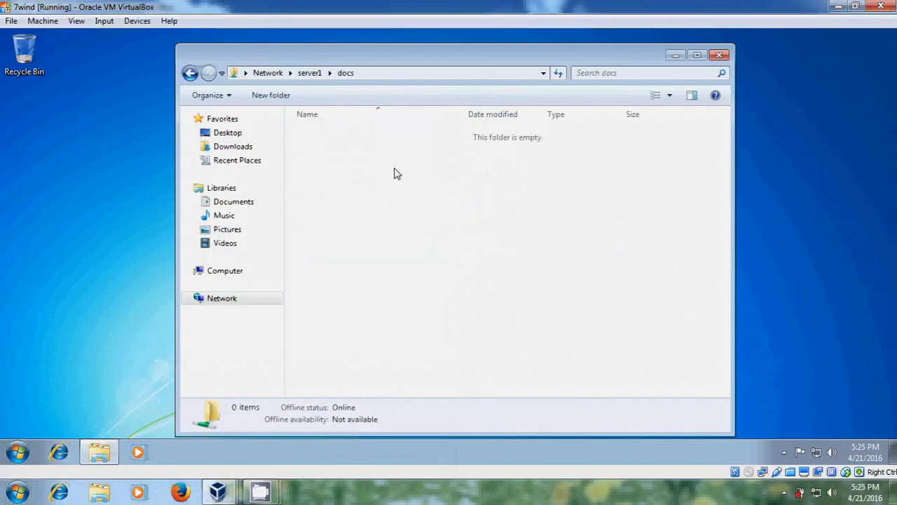
{"action": "left_click", "coordinate": [719, 55]}
{"action": "left_click", "coordinate": [14, 453]}
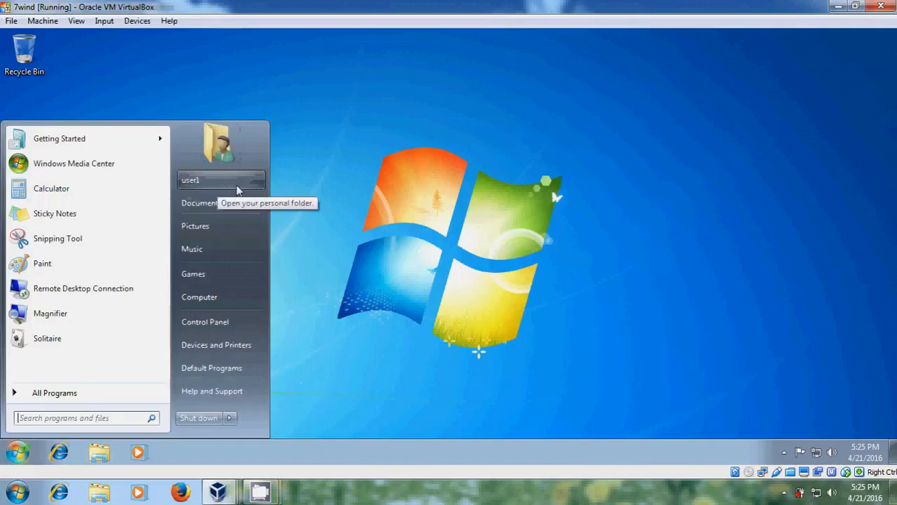
{"action": "left_click", "coordinate": [282, 407]}
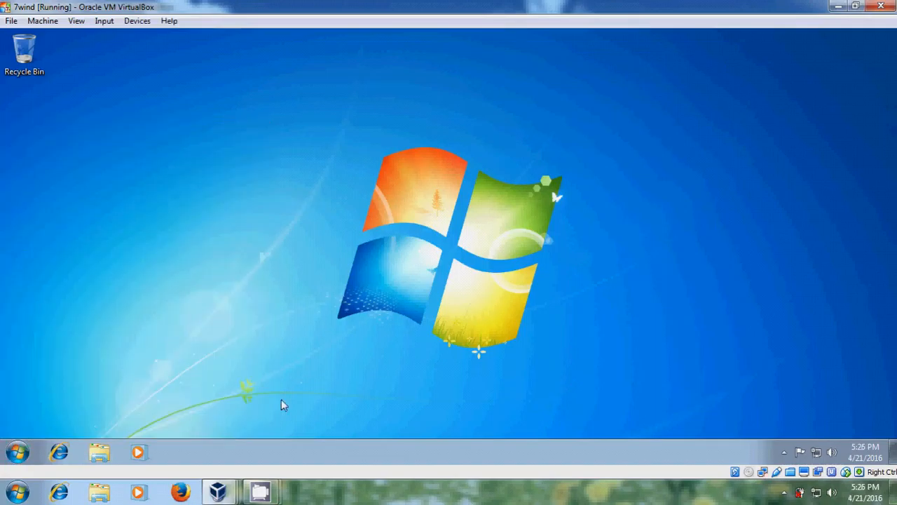
{"action": "left_click", "coordinate": [221, 496]}
{"action": "left_click", "coordinate": [236, 405]}
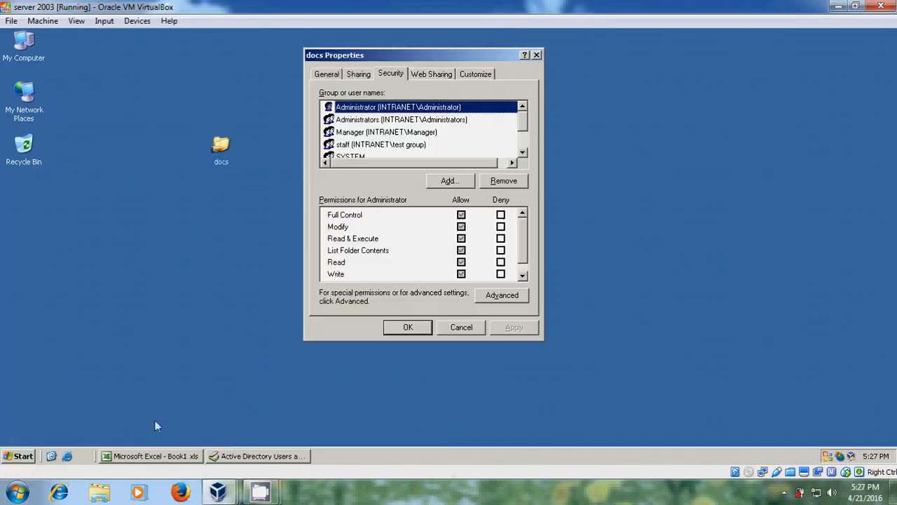
Step: Bring forward the Excel Book1 workbook that tabulates share, NTFS and effective permissions
{"action": "left_click", "coordinate": [161, 457]}
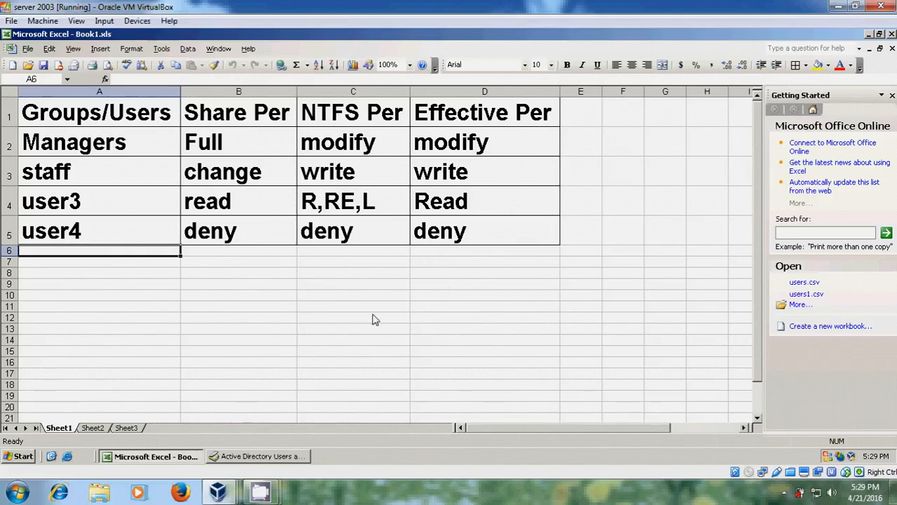
Step: Show Sheet2, which holds User5's group, share, NTFS and effective permissions table
{"action": "left_click", "coordinate": [100, 428]}
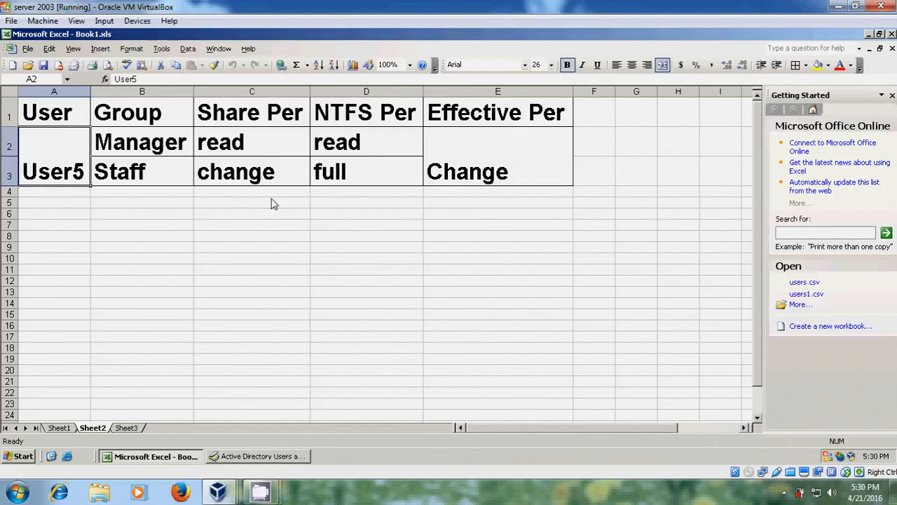
Step: Fill row 4 with share permission change, NTFS full and effective permission change
{"action": "left_click", "coordinate": [249, 194]}
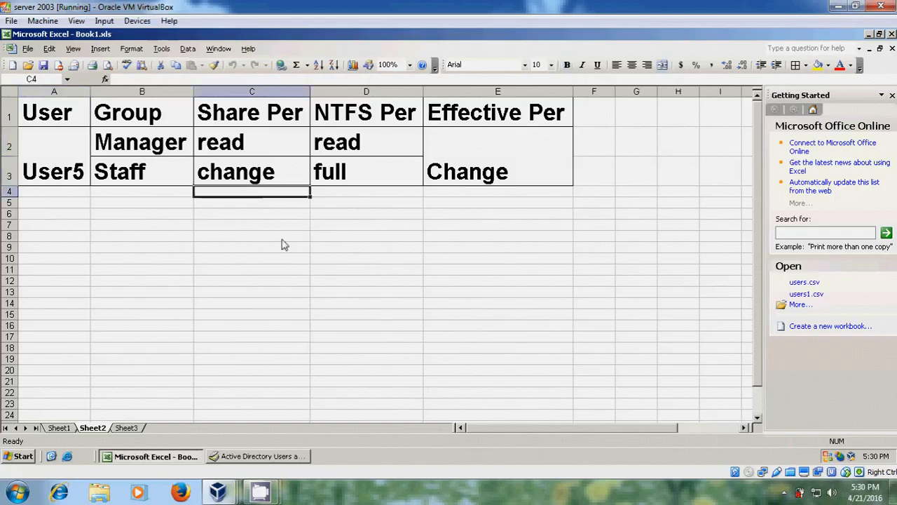
{"action": "type", "text": "change"}
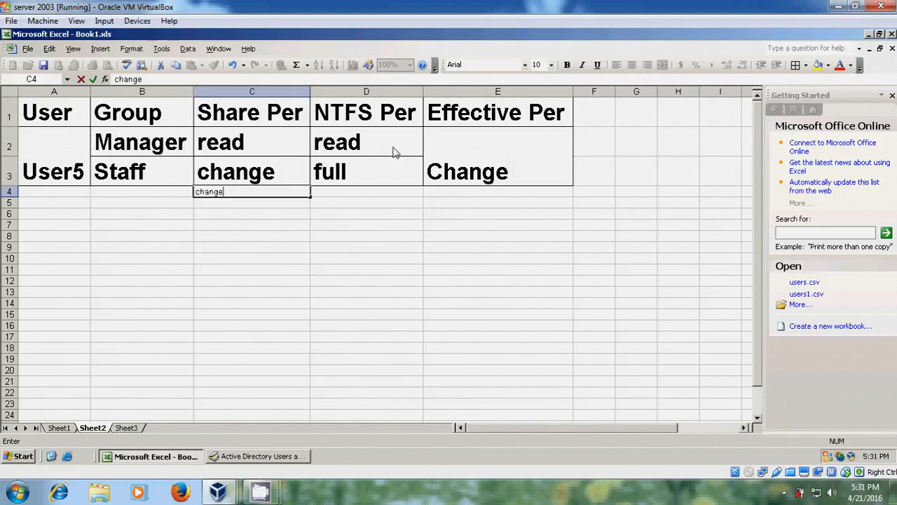
{"action": "left_click", "coordinate": [363, 194]}
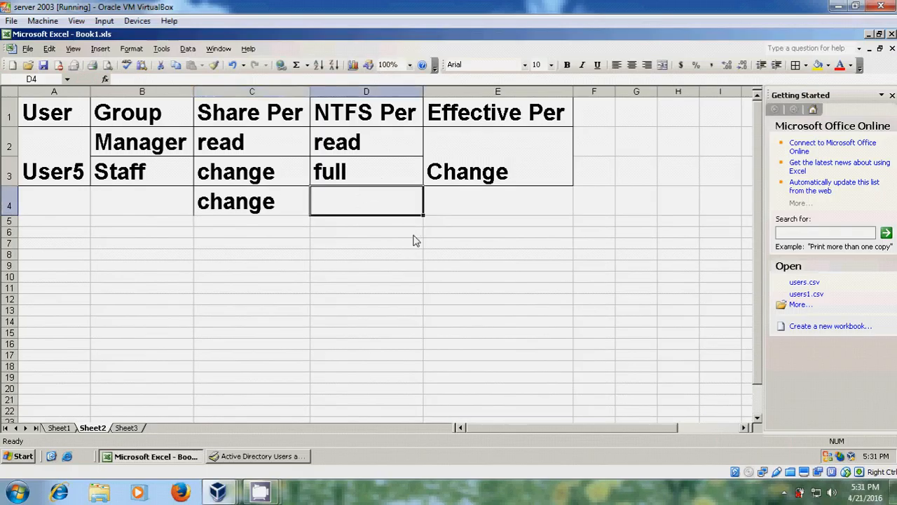
{"action": "type", "text": "full"}
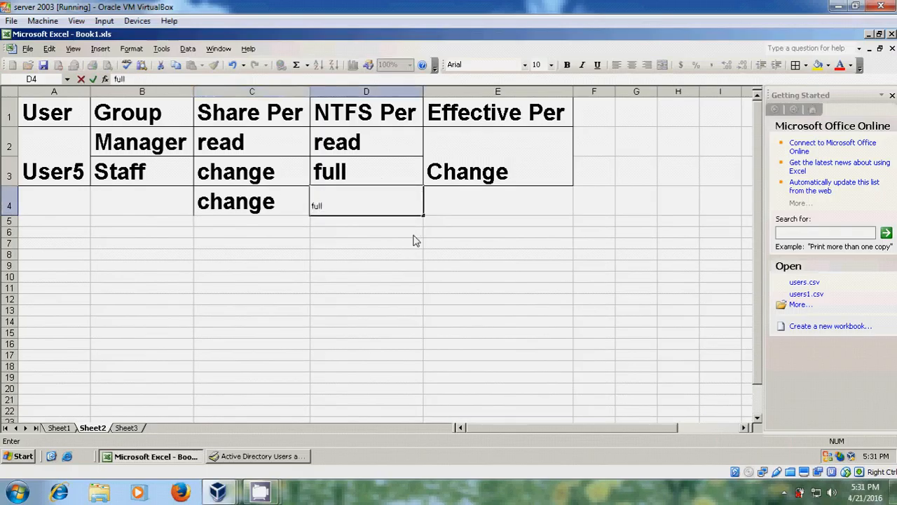
{"action": "key", "text": "Tab"}
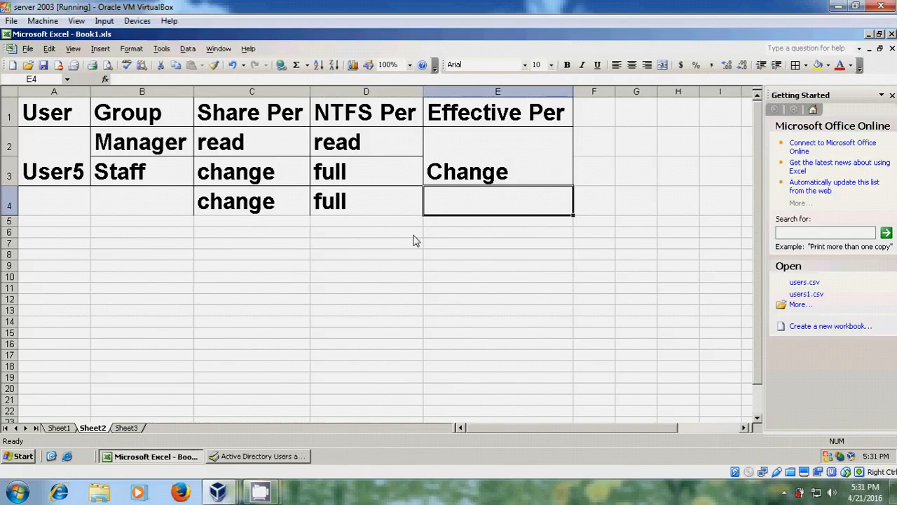
{"action": "type", "text": "chan"}
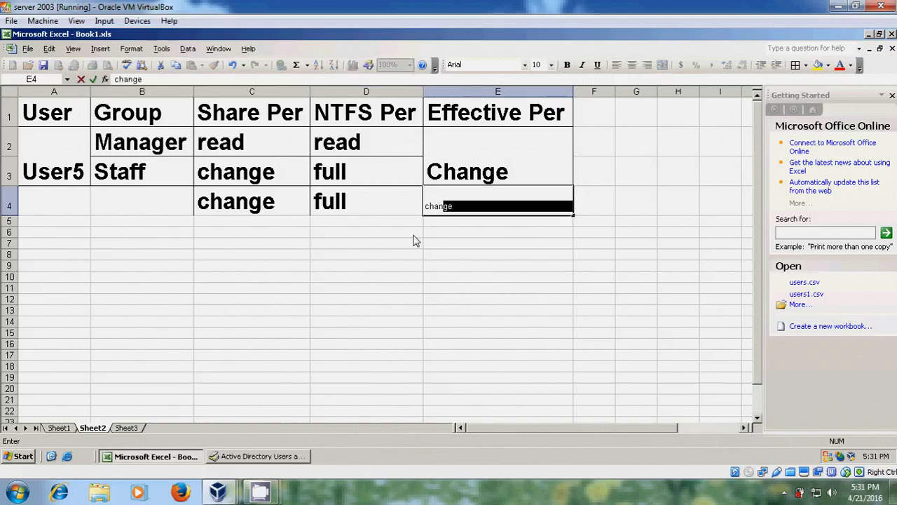
{"action": "type", "text": "ge"}
{"action": "key", "text": "Return"}
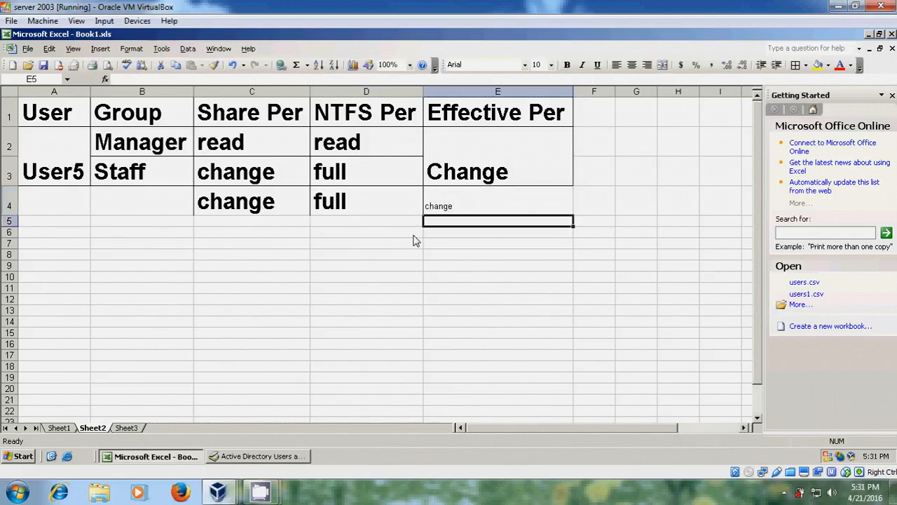
Step: Return to Sheet1, then search for \\server1 from the Windows 7 Start menu
{"action": "key", "text": "ctrl+Page_Up"}
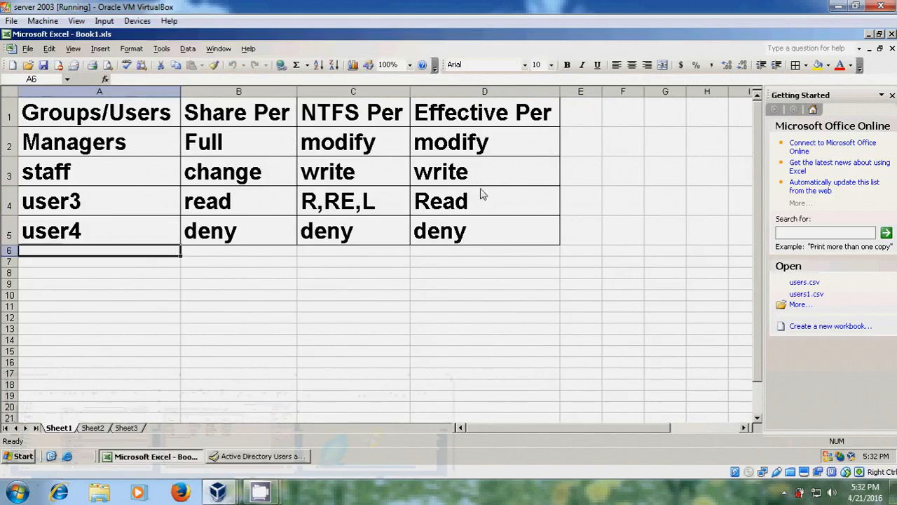
{"action": "mouse_move", "coordinate": [219, 493]}
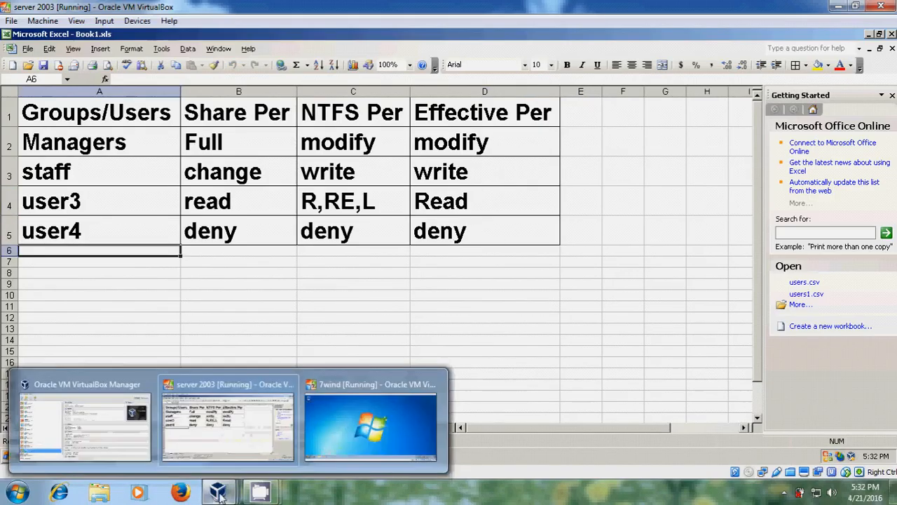
{"action": "left_click", "coordinate": [397, 411]}
{"action": "left_click", "coordinate": [18, 453]}
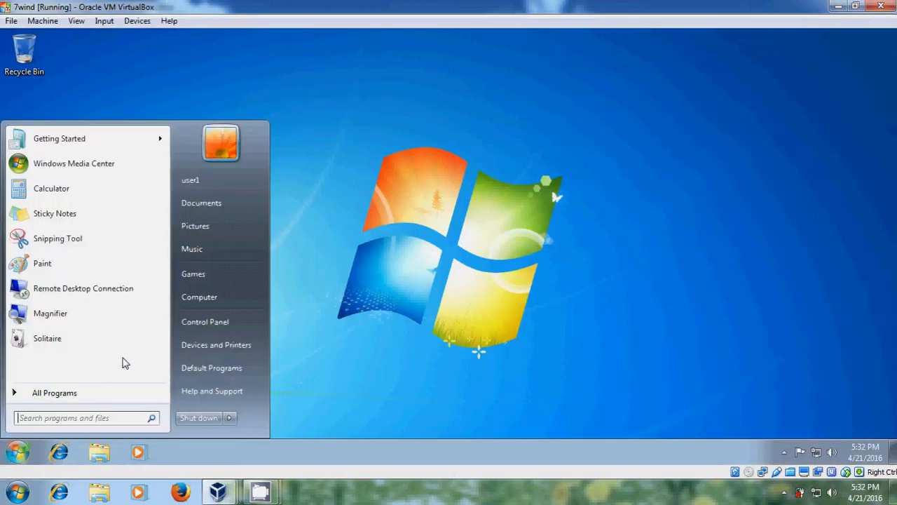
{"action": "type", "text": "\\\\se"}
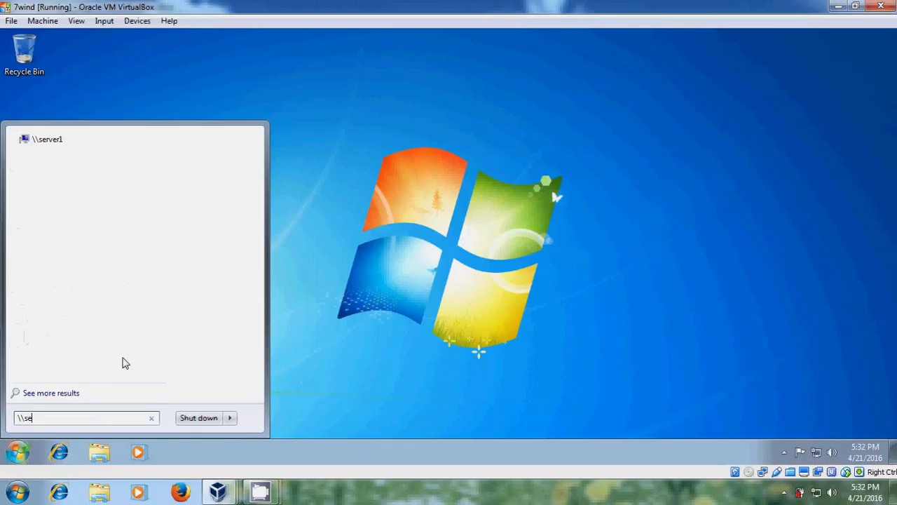
{"action": "type", "text": "rver1"}
Step: Open server1's docs share and create a new text document in it
{"action": "key", "text": "Return"}
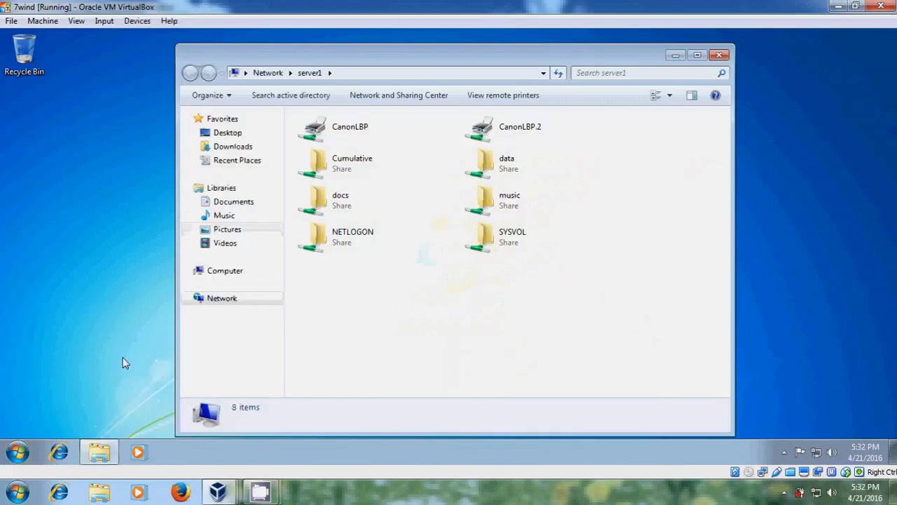
{"action": "double_click", "coordinate": [393, 206]}
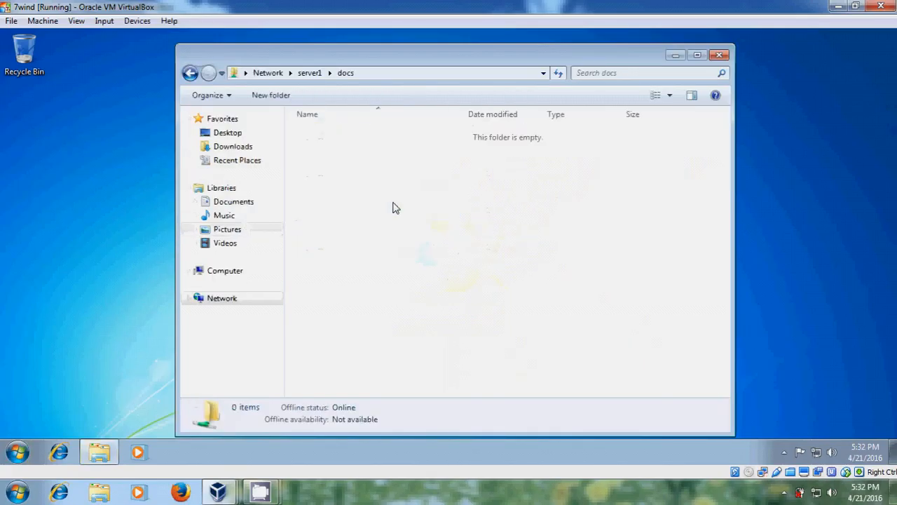
{"action": "right_click", "coordinate": [337, 172]}
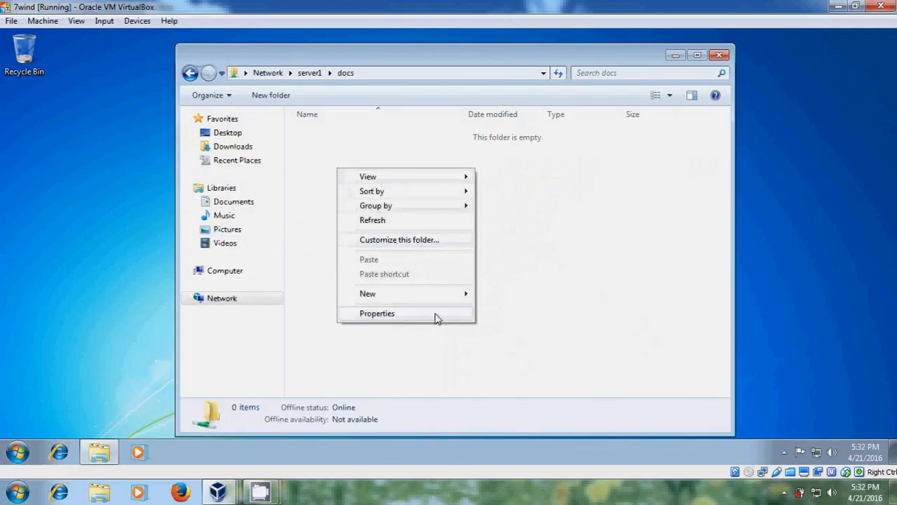
{"action": "mouse_move", "coordinate": [464, 295]}
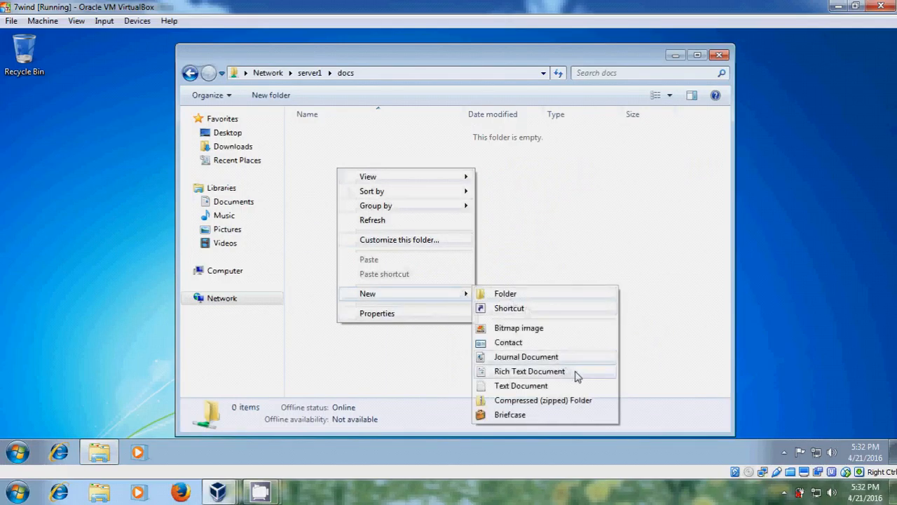
{"action": "left_click", "coordinate": [563, 389]}
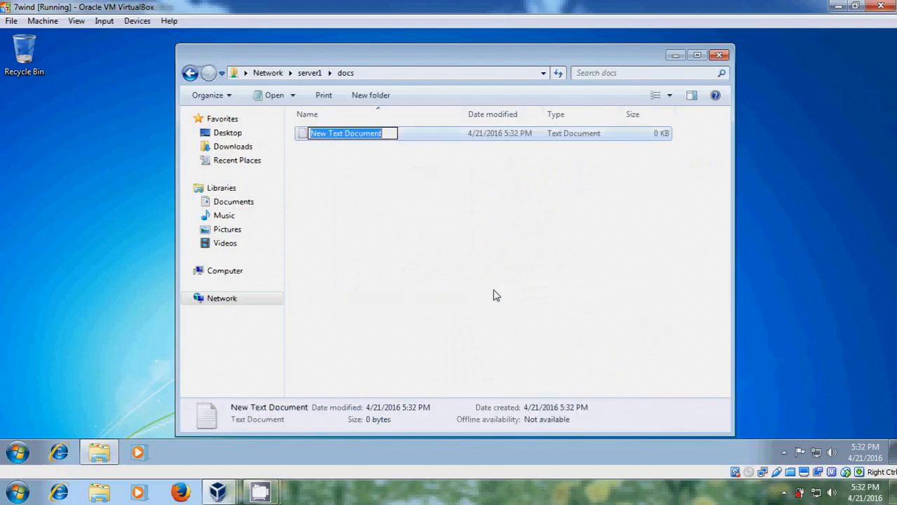
Step: Type 'hai' into the new text document, save it and close Notepad
{"action": "double_click", "coordinate": [298, 134]}
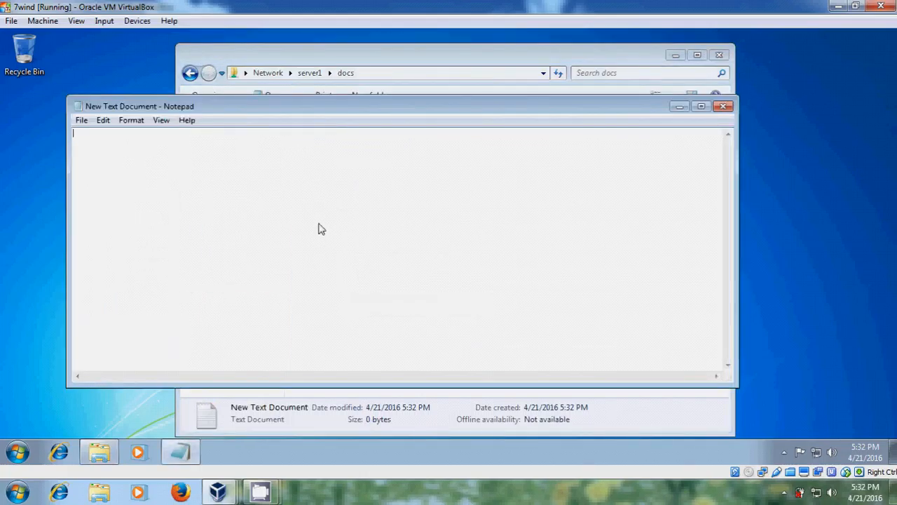
{"action": "type", "text": "hai"}
{"action": "left_click", "coordinate": [82, 120]}
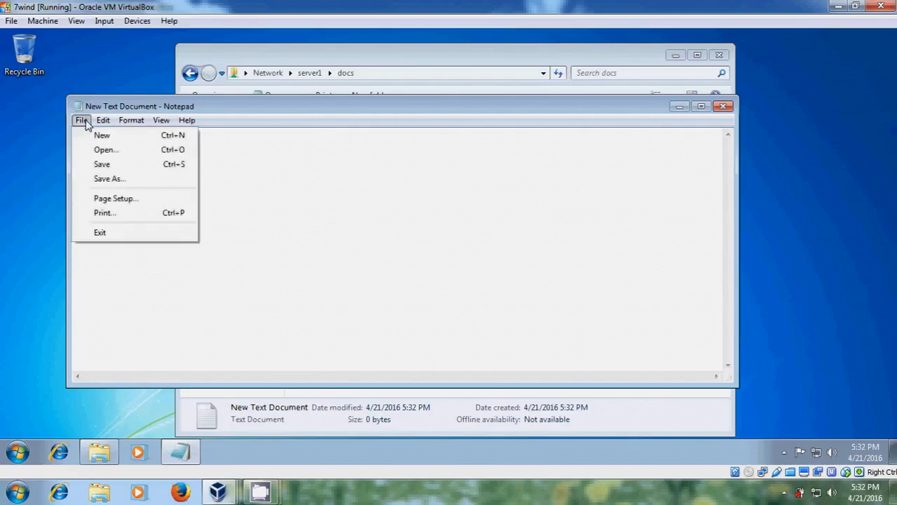
{"action": "left_click", "coordinate": [132, 166]}
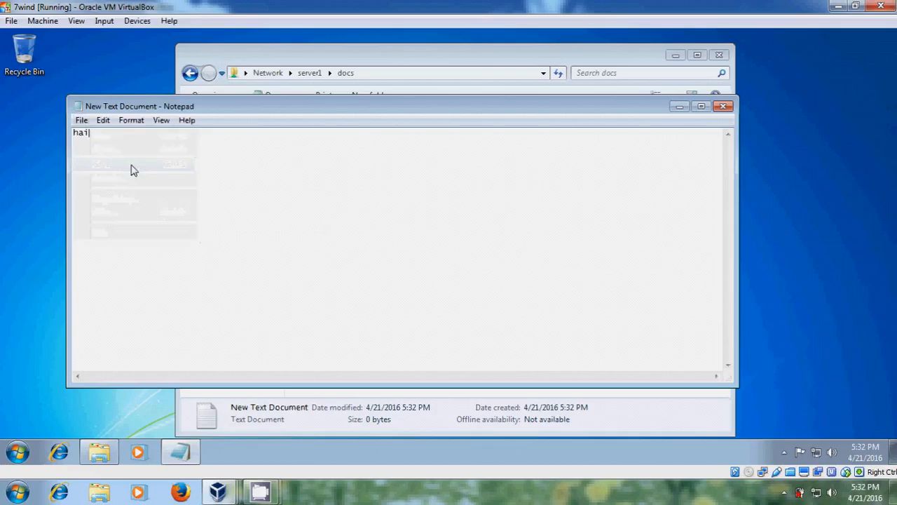
{"action": "left_click", "coordinate": [724, 107]}
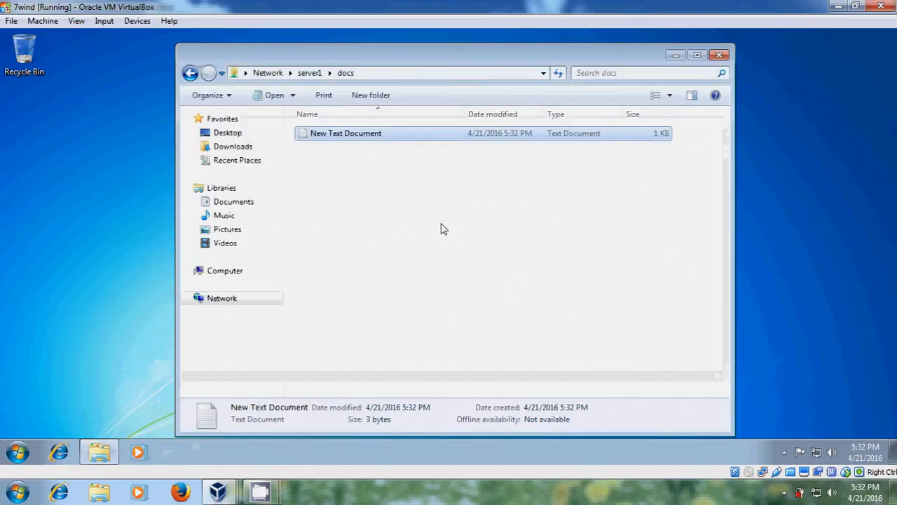
Step: Try to delete New Text Document and dismiss the access-denied error
{"action": "right_click", "coordinate": [347, 133]}
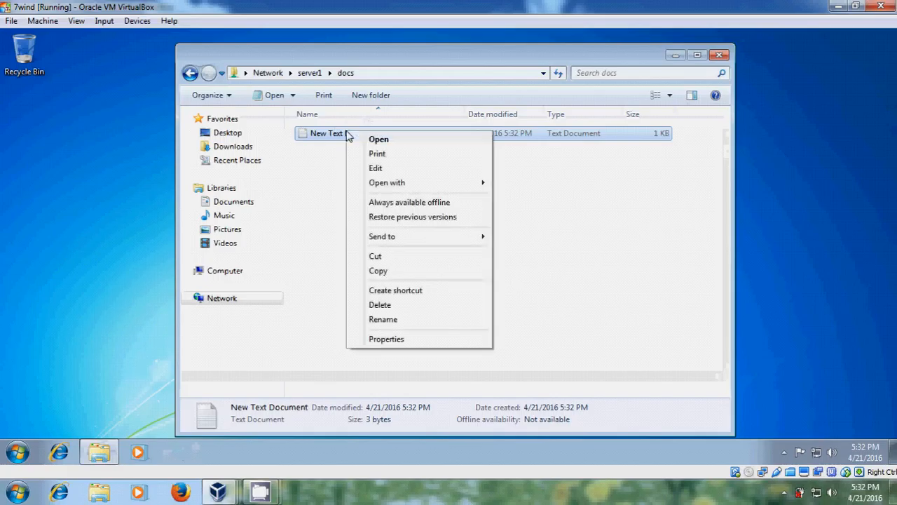
{"action": "left_click", "coordinate": [450, 306]}
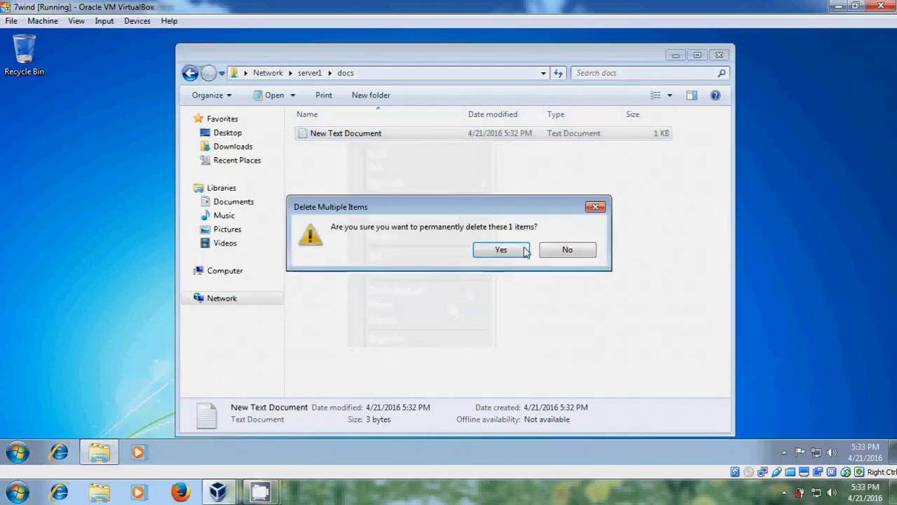
{"action": "left_click", "coordinate": [516, 257]}
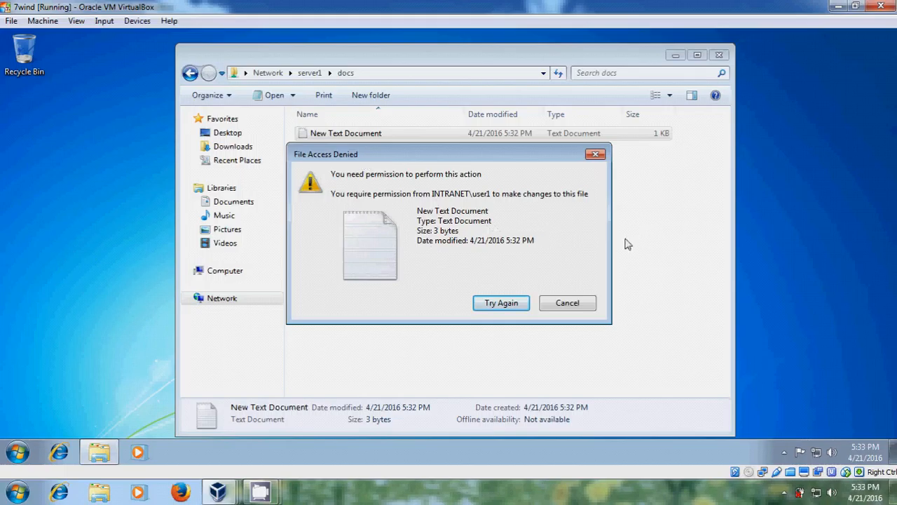
{"action": "left_click", "coordinate": [581, 306]}
Step: Copy and paste the file to make New Text Document - Copy, then close the docs window
{"action": "right_click", "coordinate": [347, 138]}
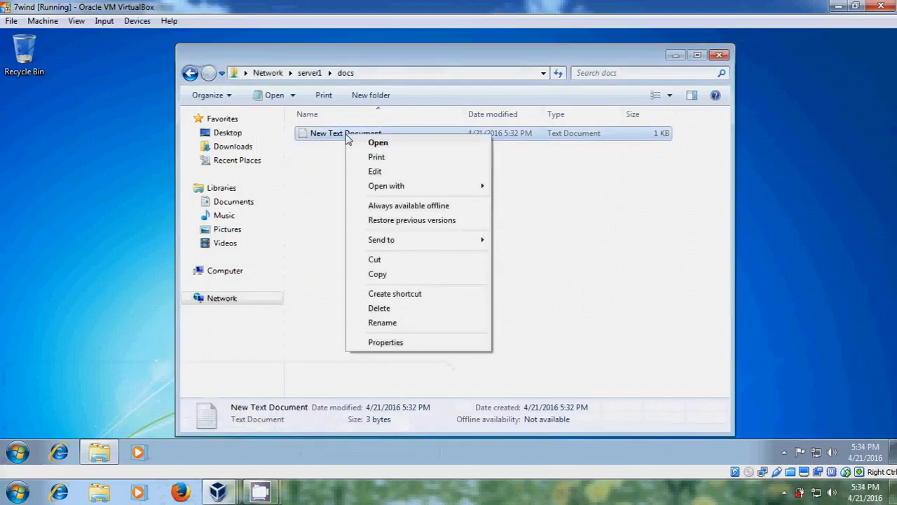
{"action": "left_click", "coordinate": [397, 274]}
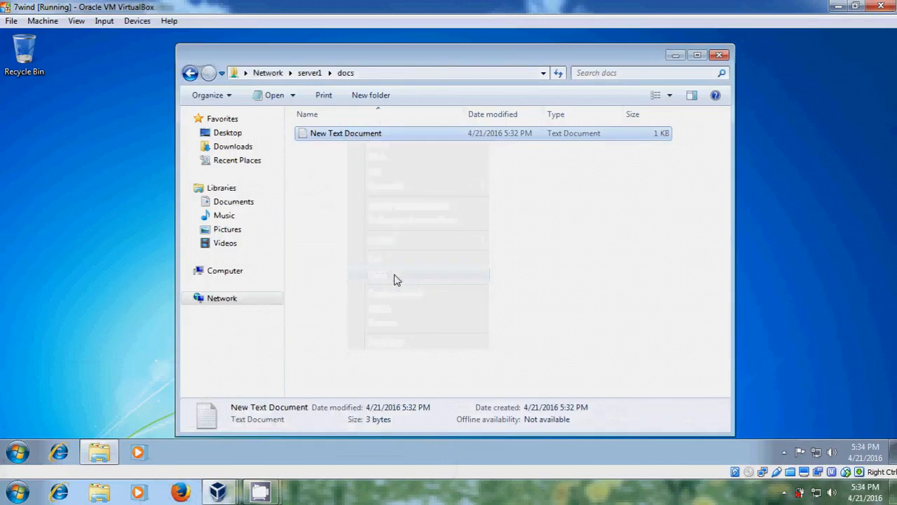
{"action": "right_click", "coordinate": [371, 204]}
{"action": "left_click", "coordinate": [429, 294]}
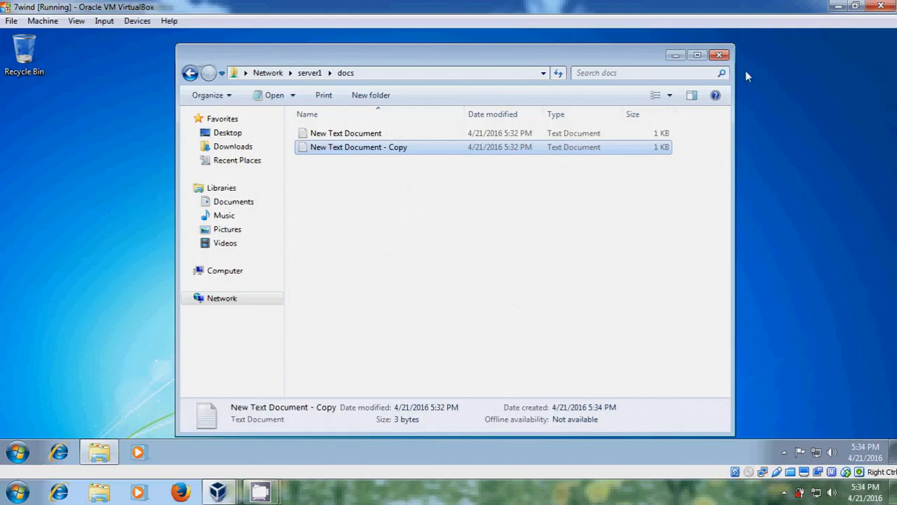
{"action": "left_click", "coordinate": [725, 58]}
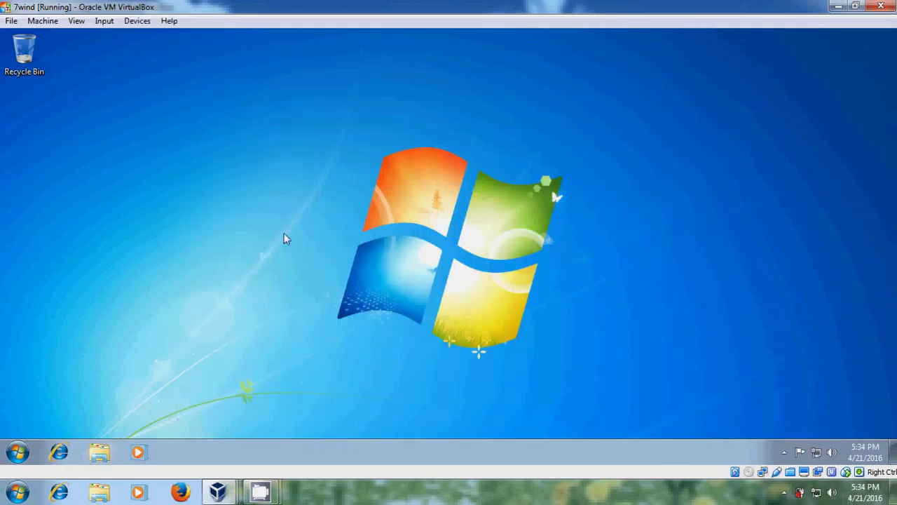
{"action": "left_click", "coordinate": [18, 452]}
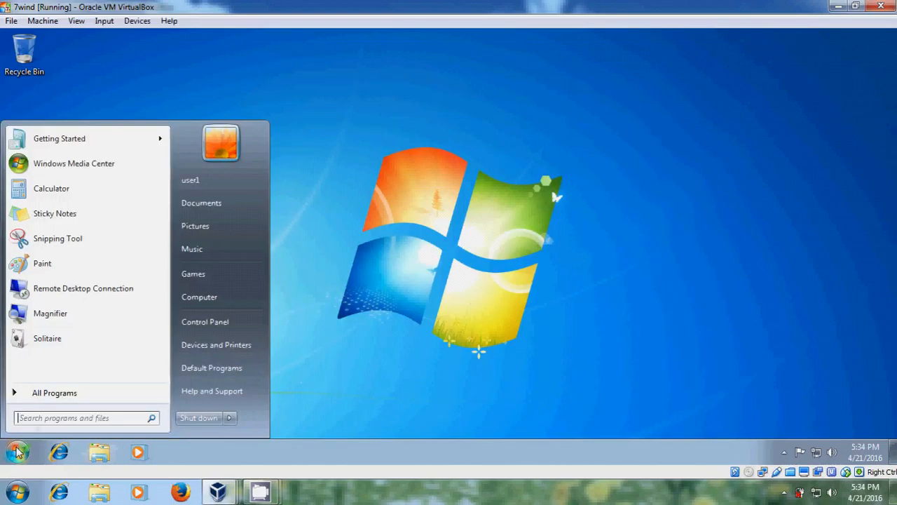
{"action": "left_click", "coordinate": [236, 419]}
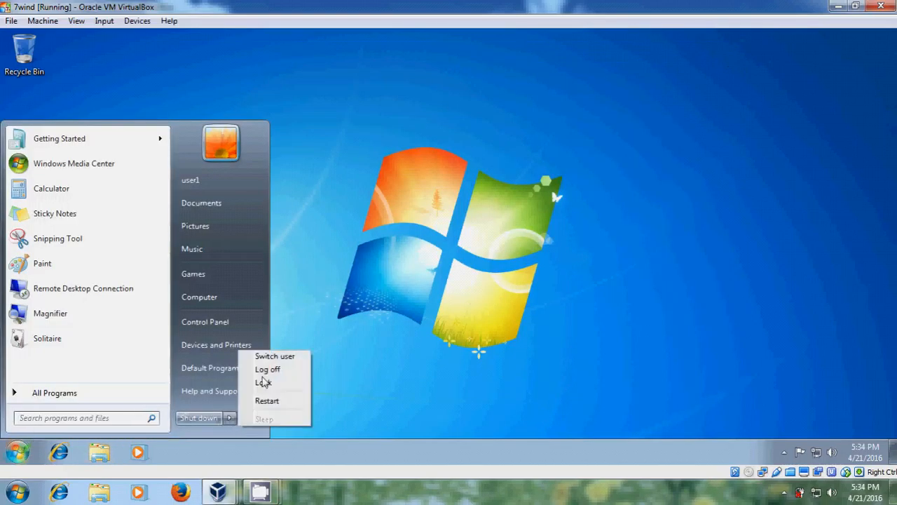
{"action": "left_click", "coordinate": [287, 371]}
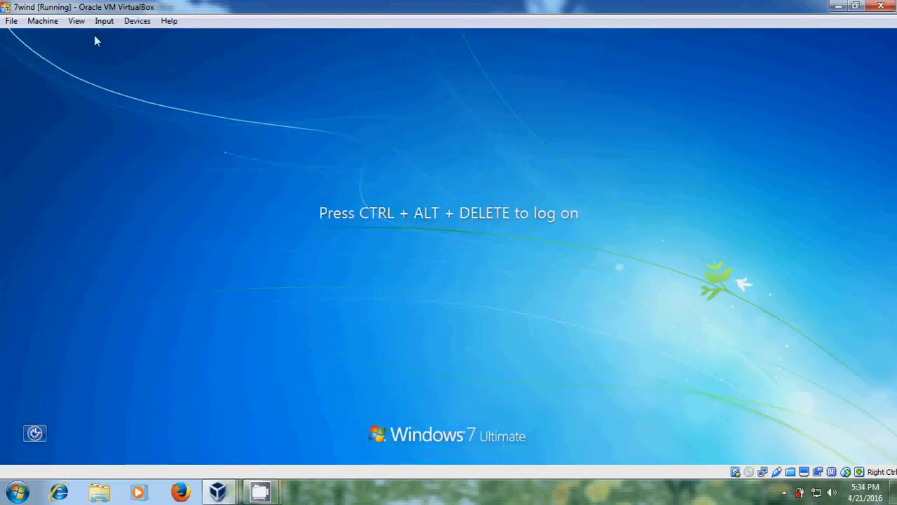
{"action": "left_click", "coordinate": [99, 22]}
{"action": "mouse_move", "coordinate": [153, 36]}
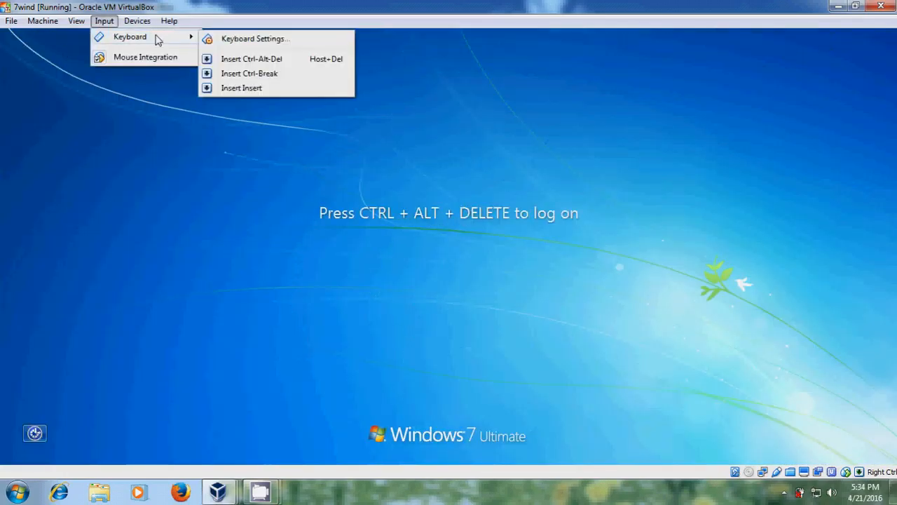
{"action": "left_click", "coordinate": [274, 59]}
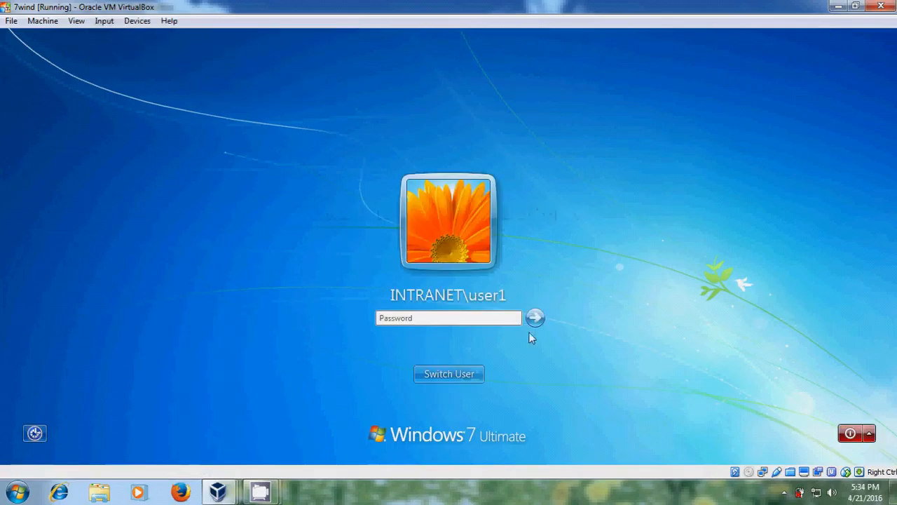
{"action": "left_click", "coordinate": [459, 373]}
{"action": "left_click", "coordinate": [515, 284]}
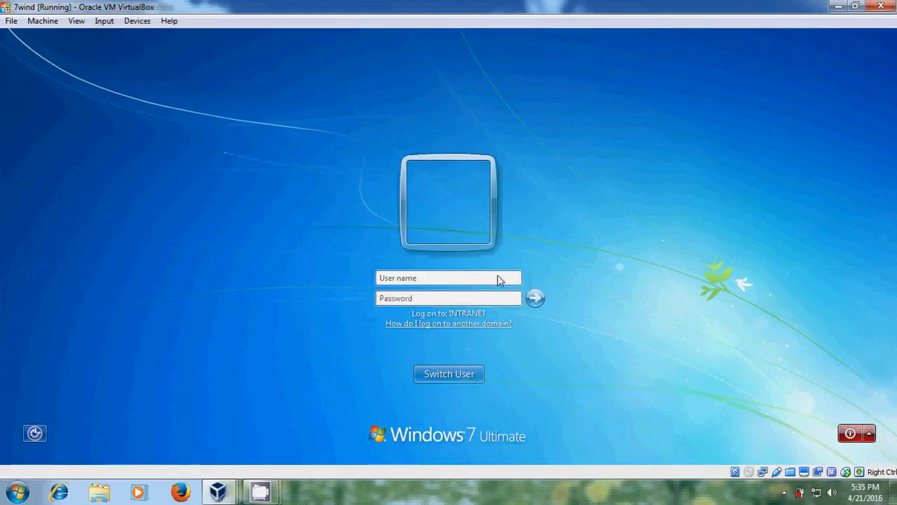
{"action": "type", "text": "mgr1"}
{"action": "key", "text": "Tab"}
{"action": "type", "text": "******"}
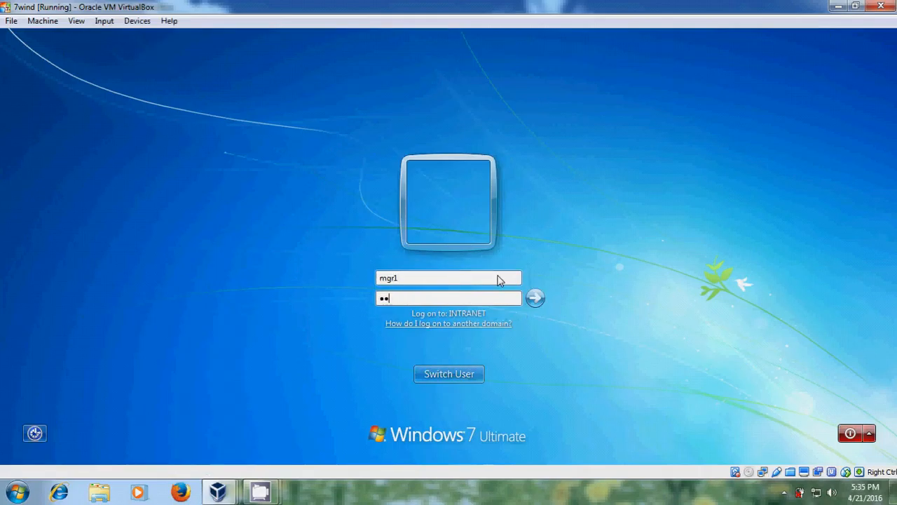
{"action": "type", "text": "**"}
{"action": "key", "text": "Return"}
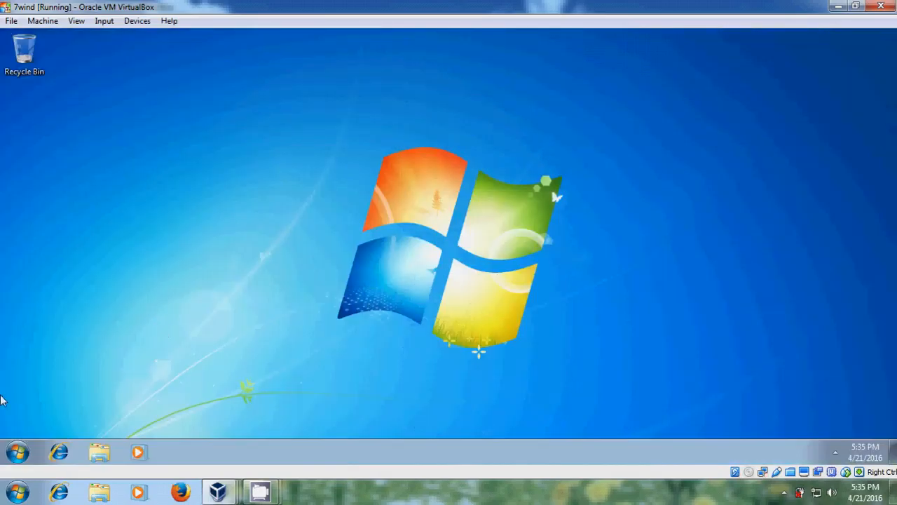
Step: Open the docs share on \server1 through the Start search box
{"action": "left_click", "coordinate": [18, 451]}
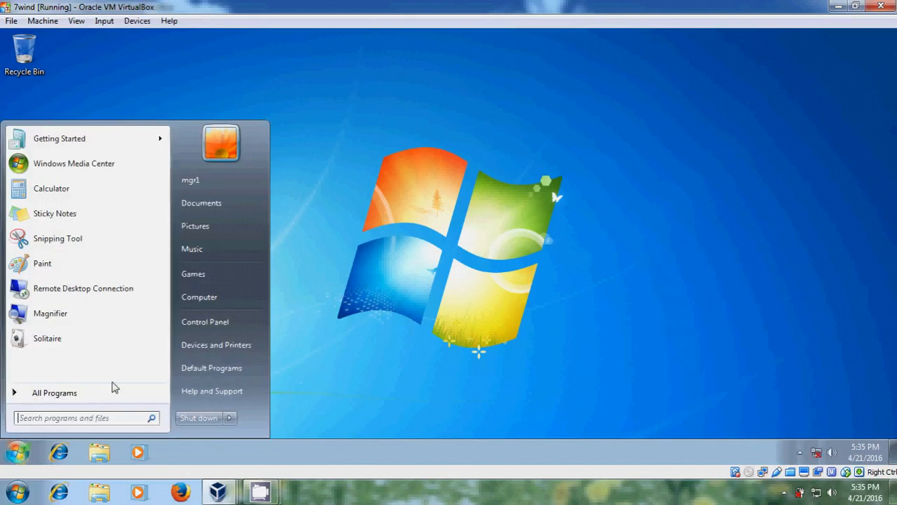
{"action": "type", "text": "\\server"}
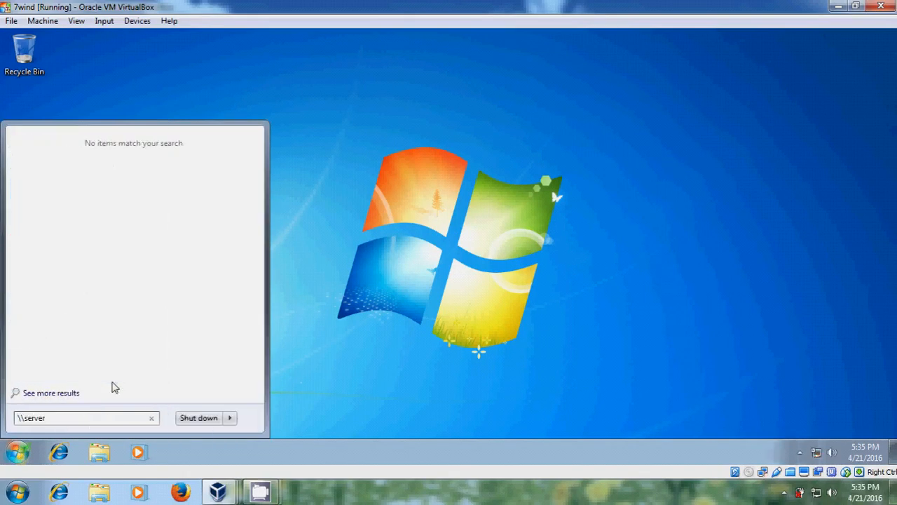
{"action": "type", "text": "1"}
{"action": "key", "text": "Return"}
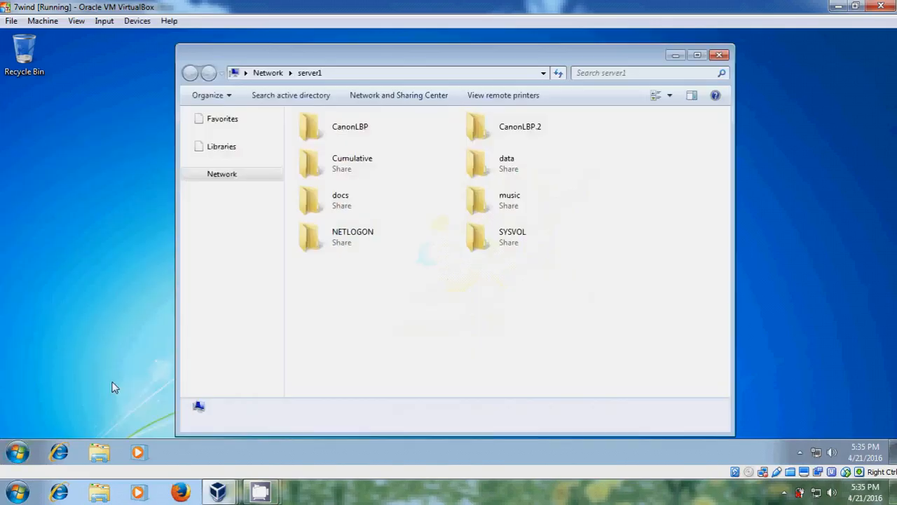
{"action": "double_click", "coordinate": [403, 203]}
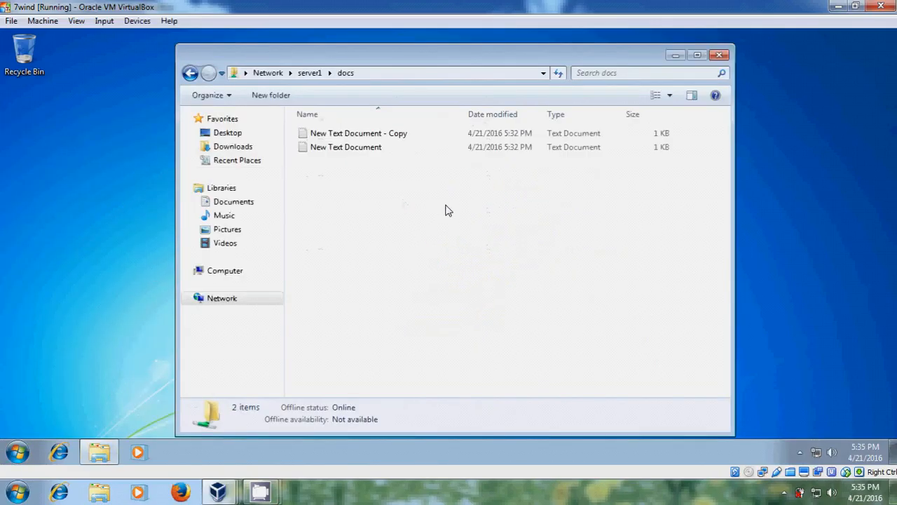
Step: Delete New Text Document - Copy, then switch to the Server 2003 VM
{"action": "left_click", "coordinate": [427, 138]}
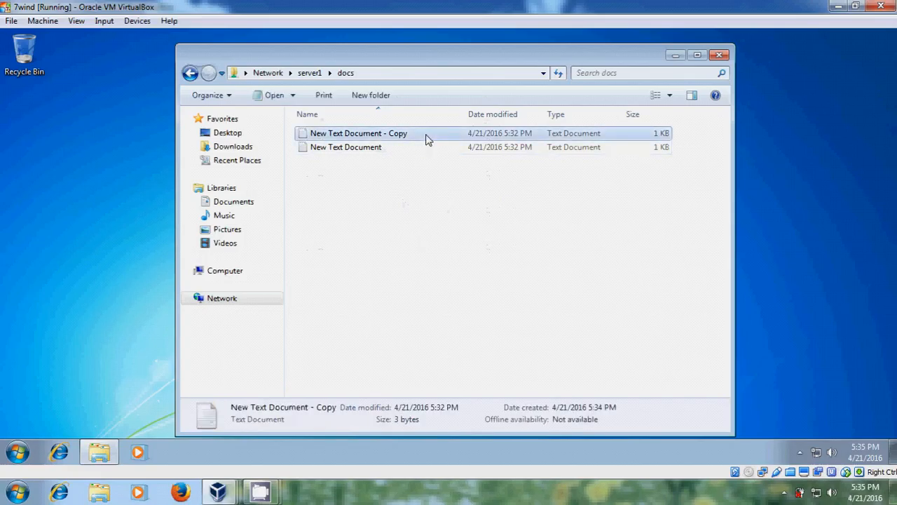
{"action": "right_click", "coordinate": [427, 138]}
{"action": "left_click", "coordinate": [514, 309]}
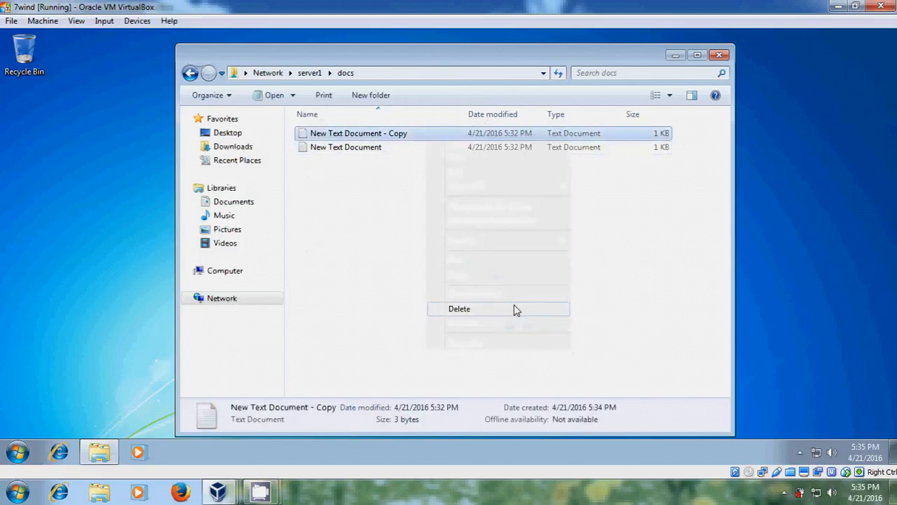
{"action": "left_click", "coordinate": [511, 294]}
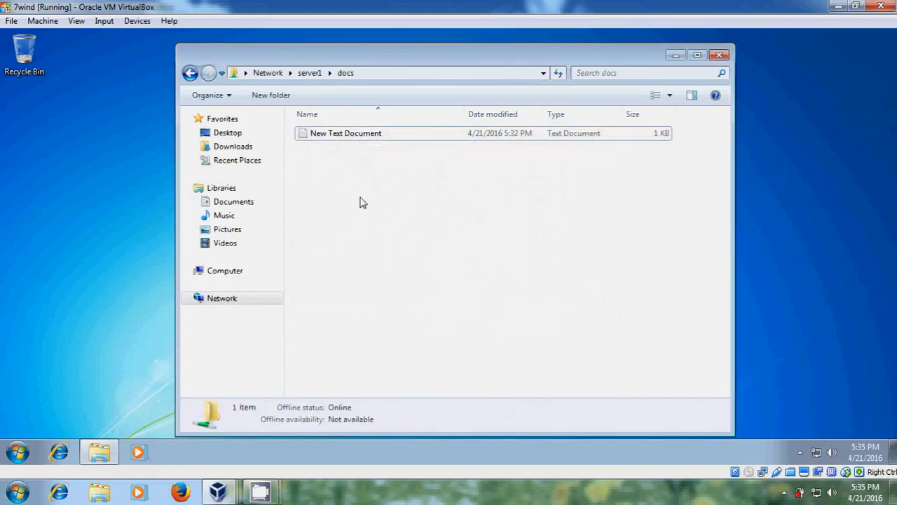
{"action": "left_click", "coordinate": [223, 490]}
{"action": "left_click", "coordinate": [235, 438]}
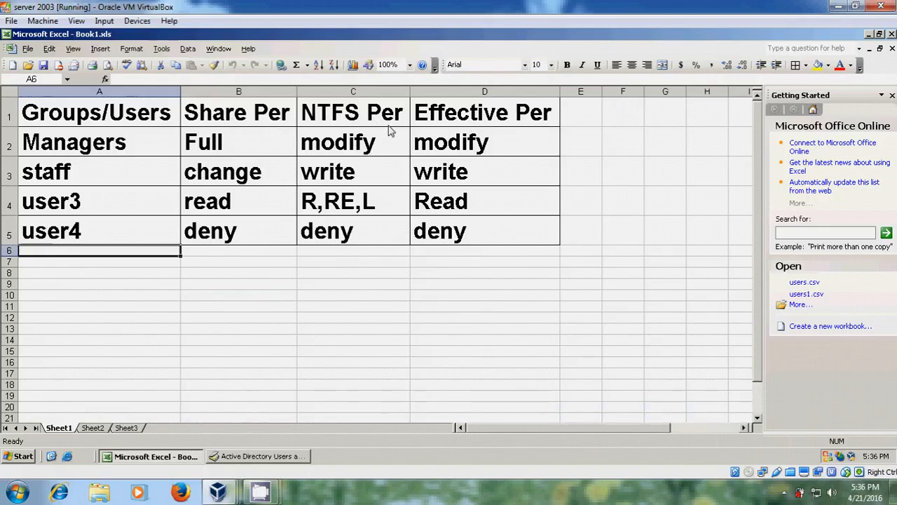
Step: Switch to the Windows 7 VM and back, then minimize the Excel permissions sheet
{"action": "mouse_move", "coordinate": [220, 490]}
{"action": "left_click", "coordinate": [385, 420]}
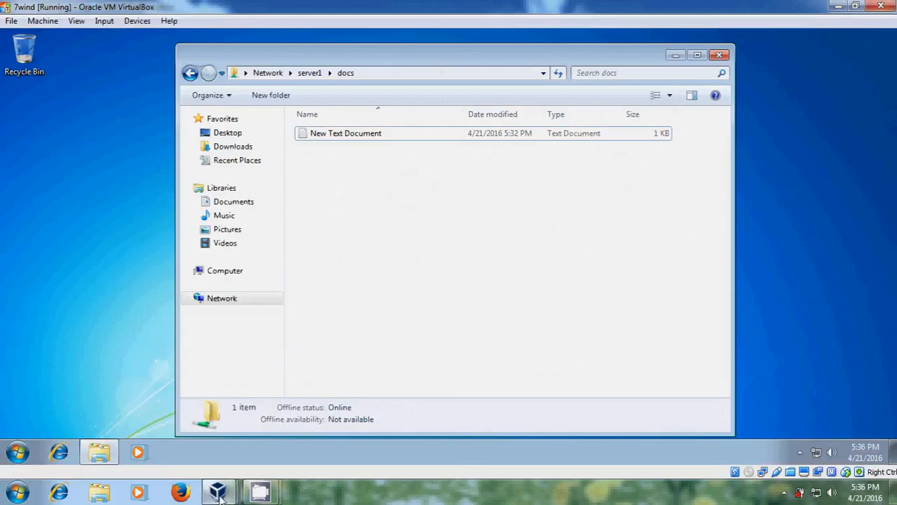
{"action": "mouse_move", "coordinate": [218, 490]}
{"action": "left_click", "coordinate": [288, 385]}
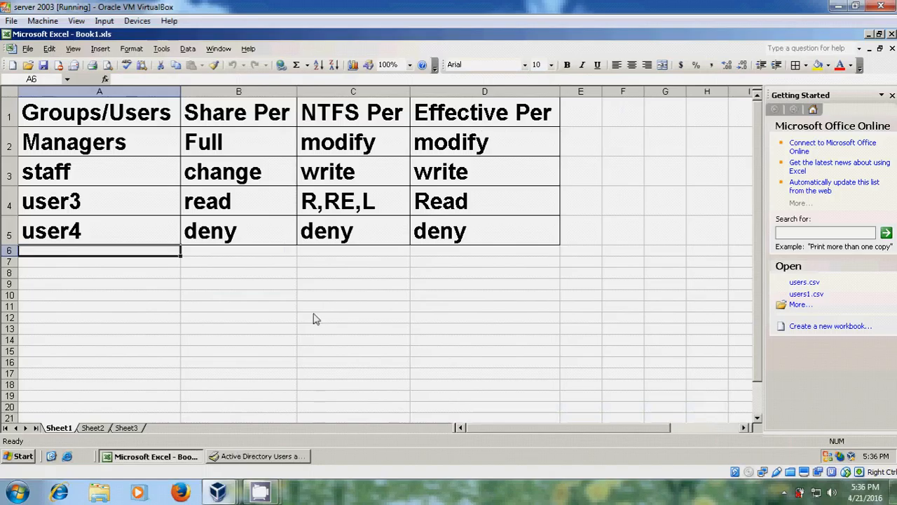
{"action": "left_click", "coordinate": [870, 34]}
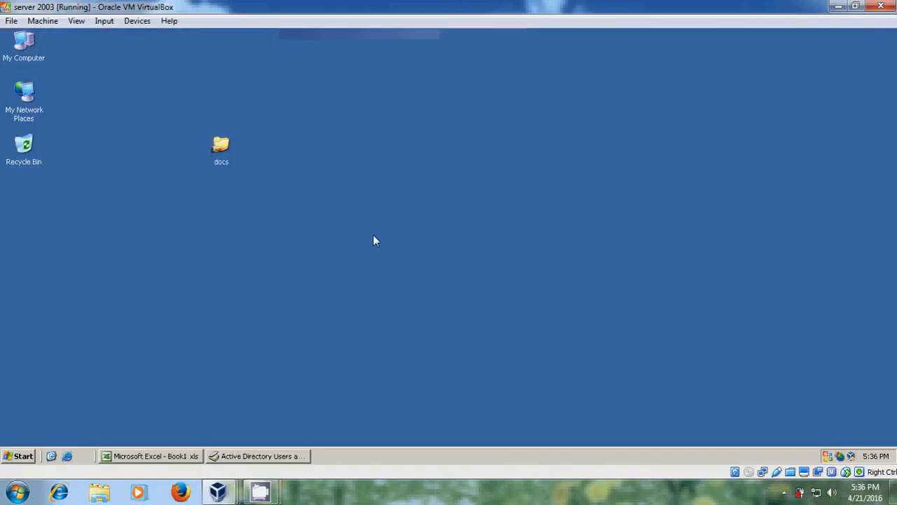
Step: Make a new desktop folder named 'share' and open its Sharing and Security properties
{"action": "right_click", "coordinate": [317, 145]}
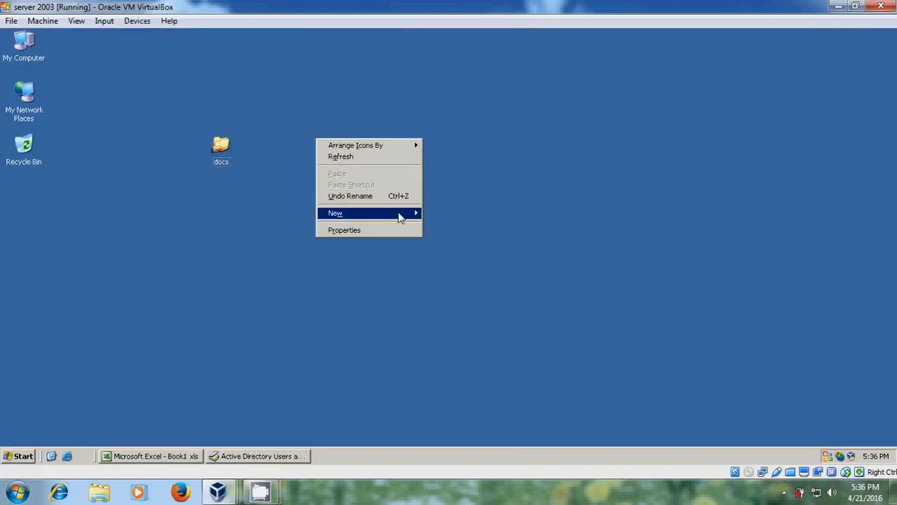
{"action": "left_click", "coordinate": [427, 215]}
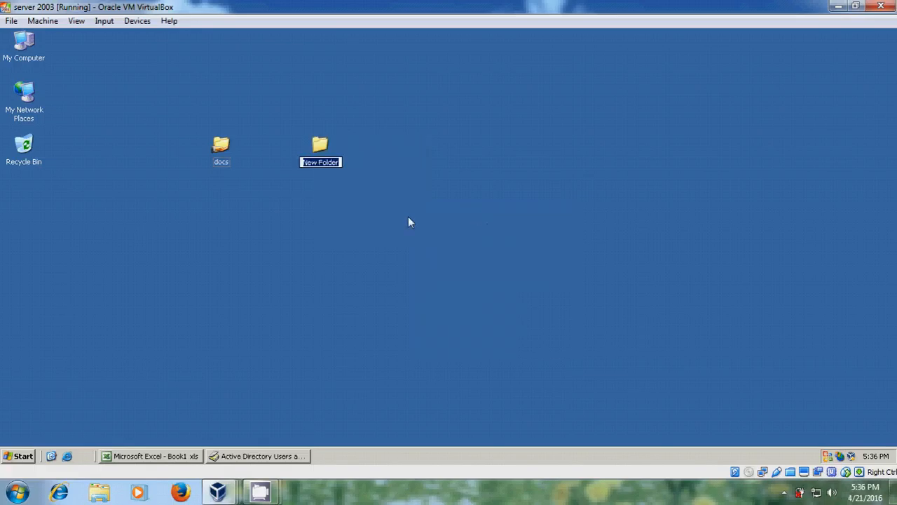
{"action": "type", "text": "share"}
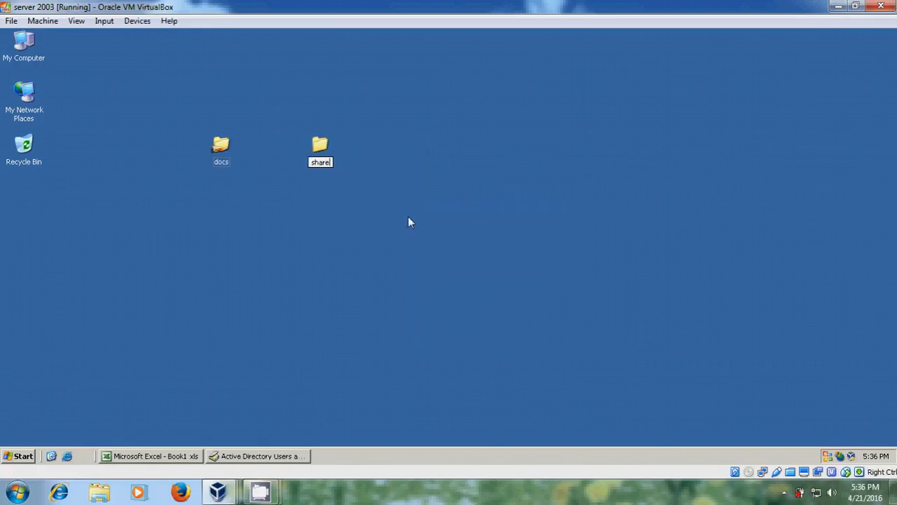
{"action": "key", "text": "Return"}
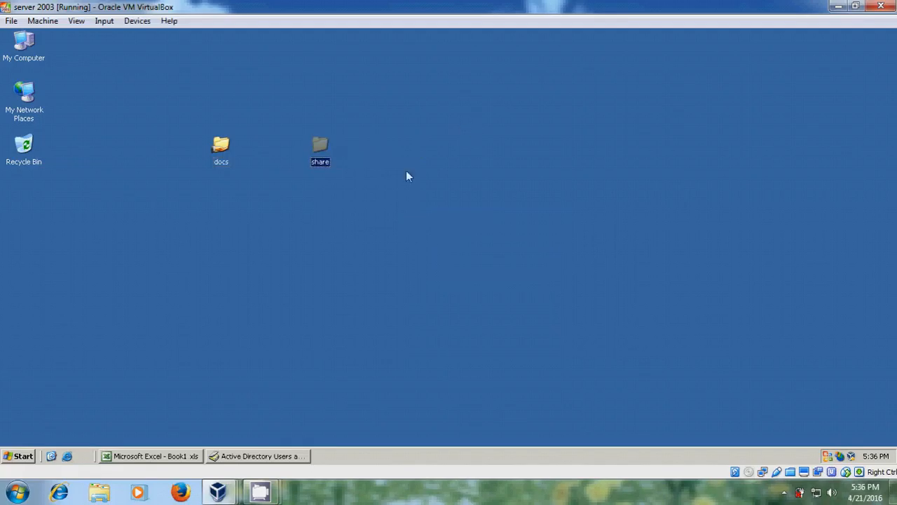
{"action": "right_click", "coordinate": [320, 150]}
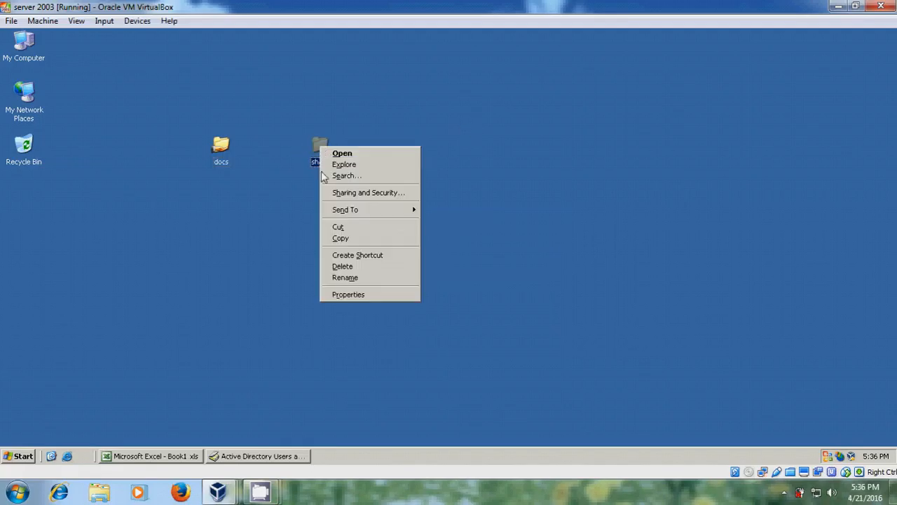
{"action": "left_click", "coordinate": [387, 193]}
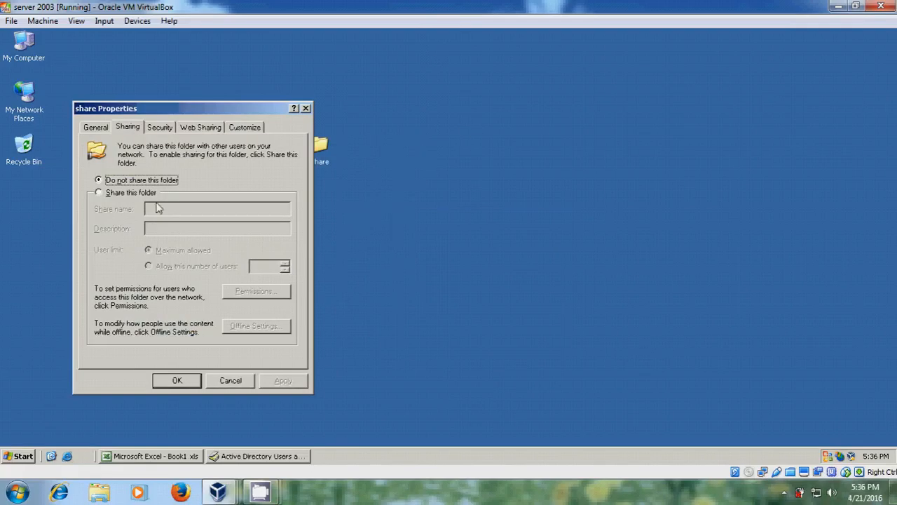
Step: Share the folder as share$, replace Everyone with staff, and give staff Full Control
{"action": "left_click", "coordinate": [132, 193]}
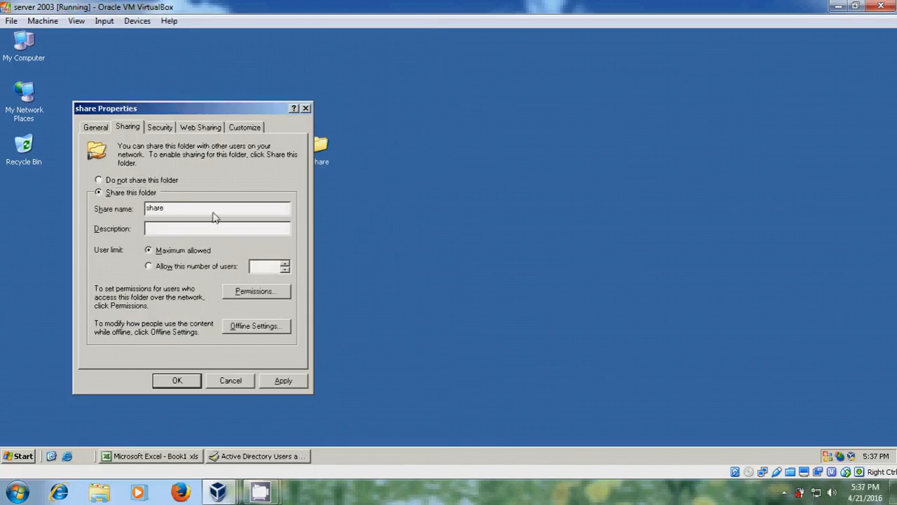
{"action": "type", "text": "$"}
{"action": "left_click", "coordinate": [262, 294]}
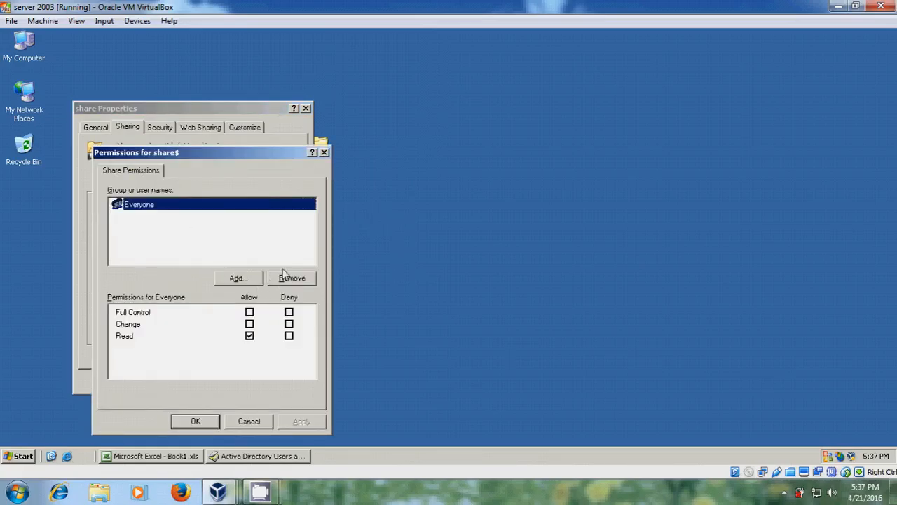
{"action": "left_click", "coordinate": [305, 280]}
{"action": "left_click", "coordinate": [239, 278]}
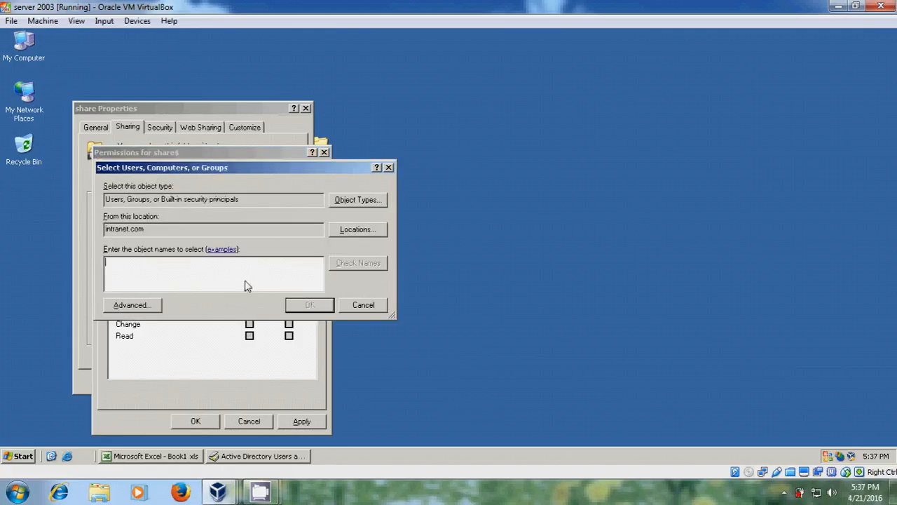
{"action": "type", "text": "staff"}
{"action": "left_click", "coordinate": [373, 265]}
{"action": "left_click", "coordinate": [315, 306]}
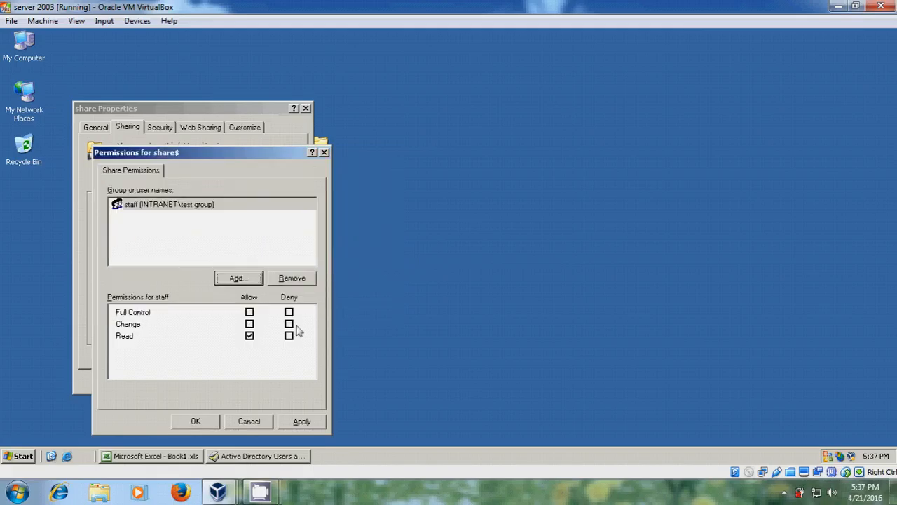
{"action": "left_click", "coordinate": [250, 313]}
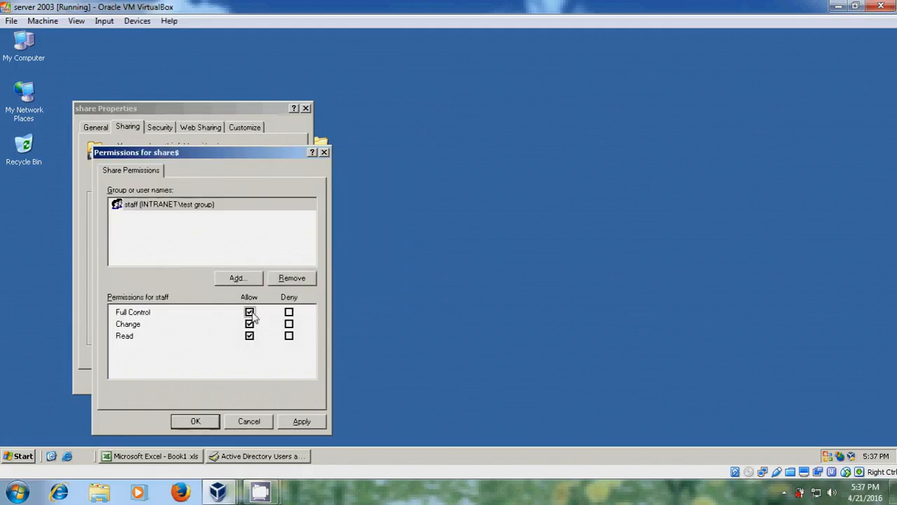
{"action": "left_click", "coordinate": [311, 424]}
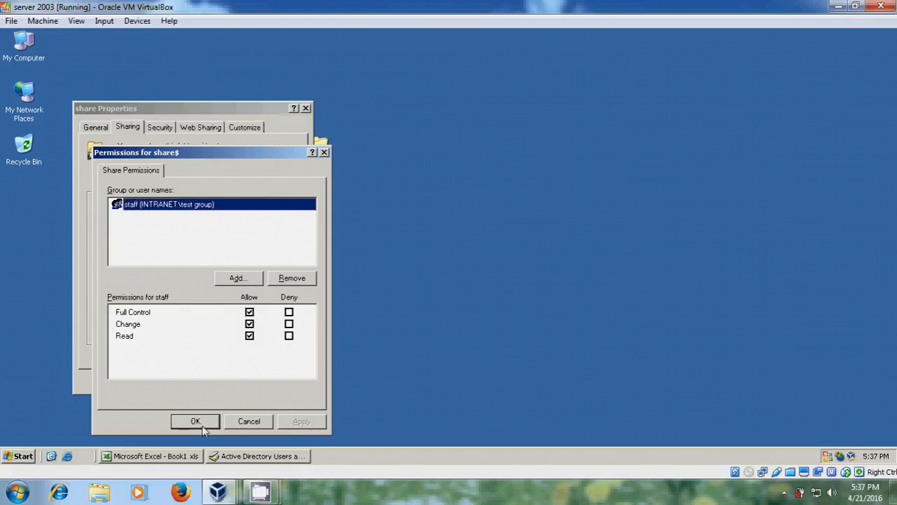
Step: Add Manager with Full Control to share$ and apply the sharing settings
{"action": "left_click", "coordinate": [249, 281]}
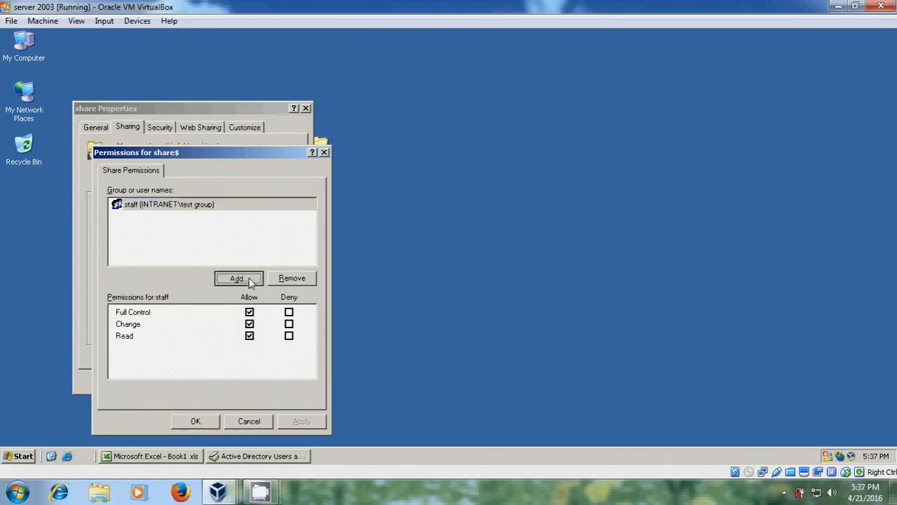
{"action": "type", "text": "m"}
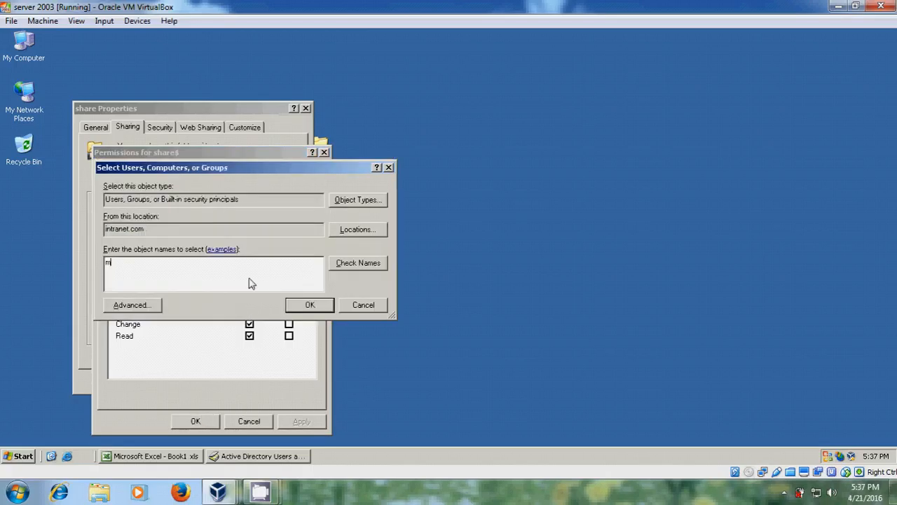
{"action": "type", "text": "gr1"}
{"action": "left_click", "coordinate": [355, 264]}
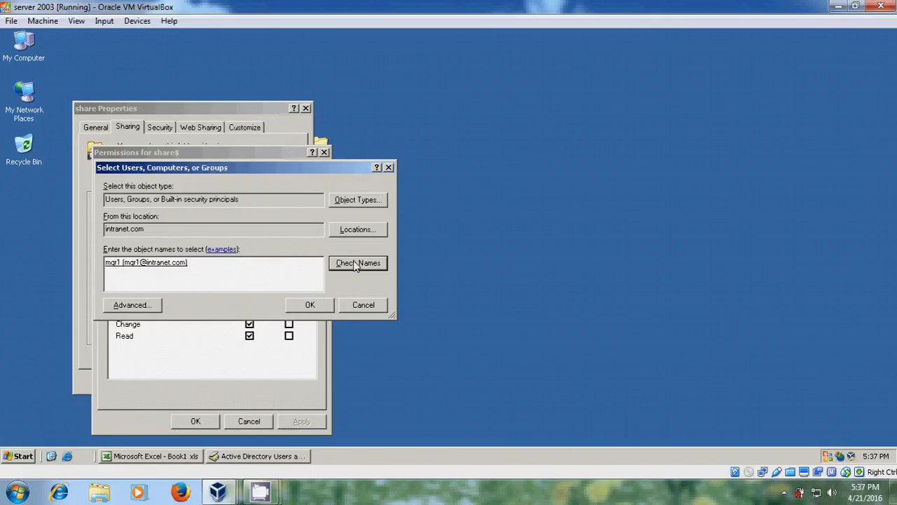
{"action": "key", "text": "BackSpace"}
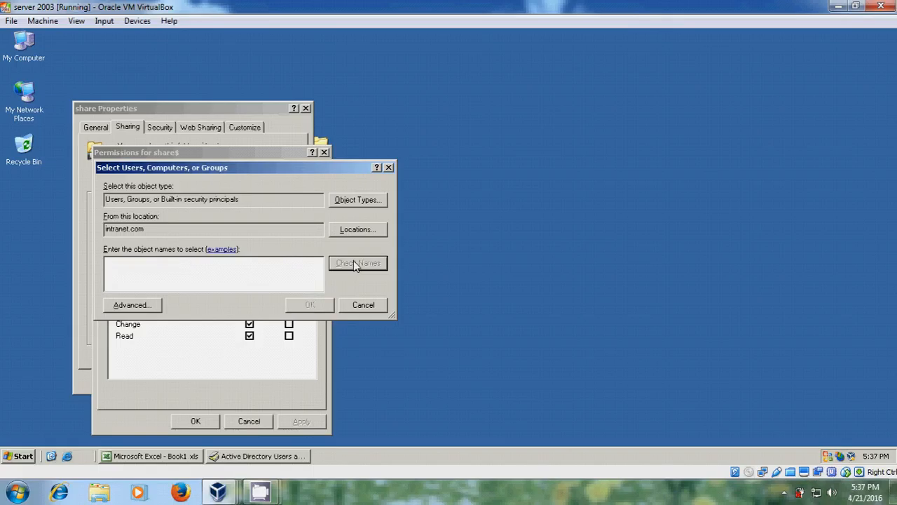
{"action": "type", "text": "manag"}
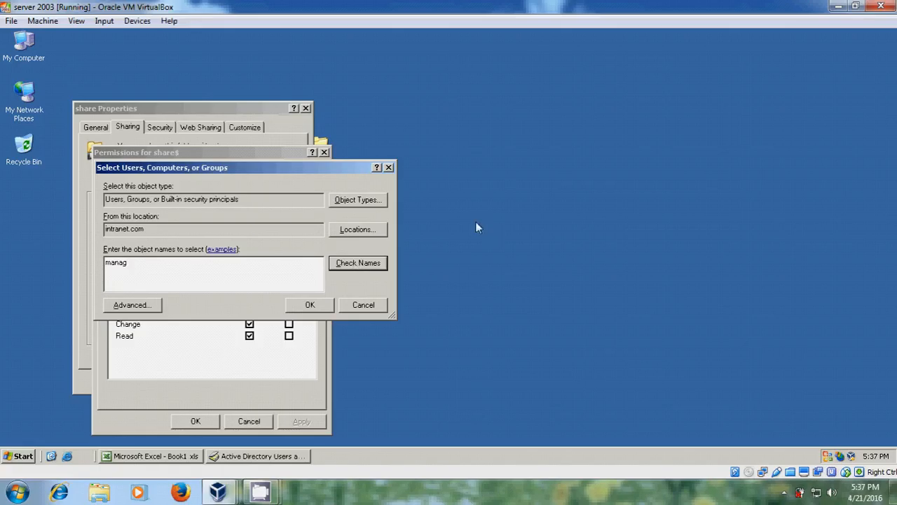
{"action": "left_click", "coordinate": [356, 264]}
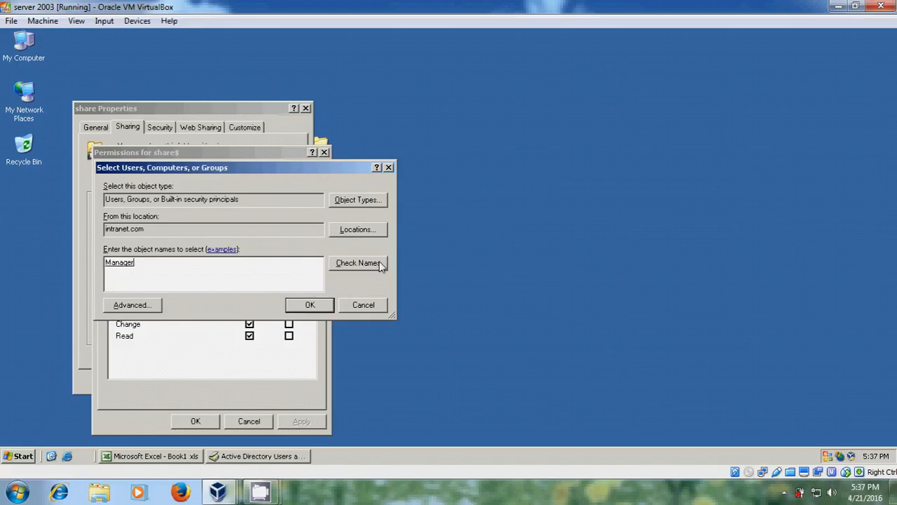
{"action": "left_click", "coordinate": [310, 304]}
{"action": "left_click", "coordinate": [249, 324]}
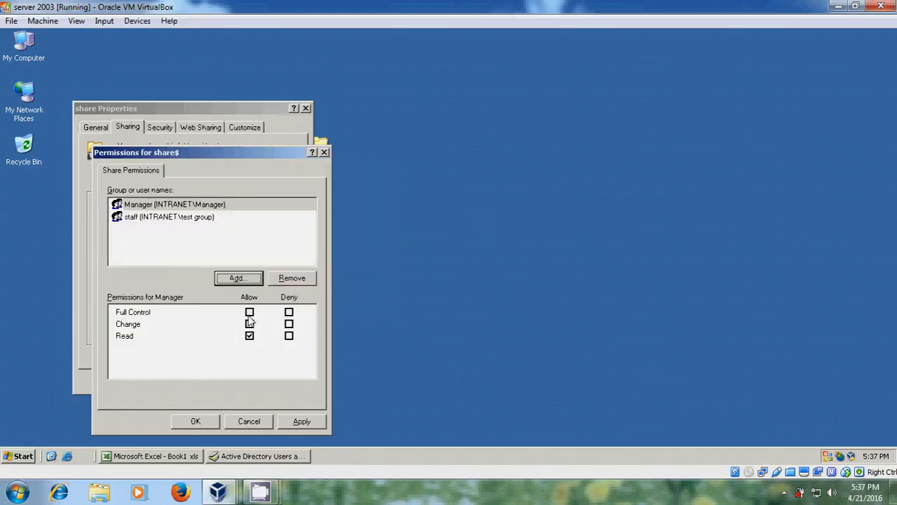
{"action": "left_click", "coordinate": [250, 312]}
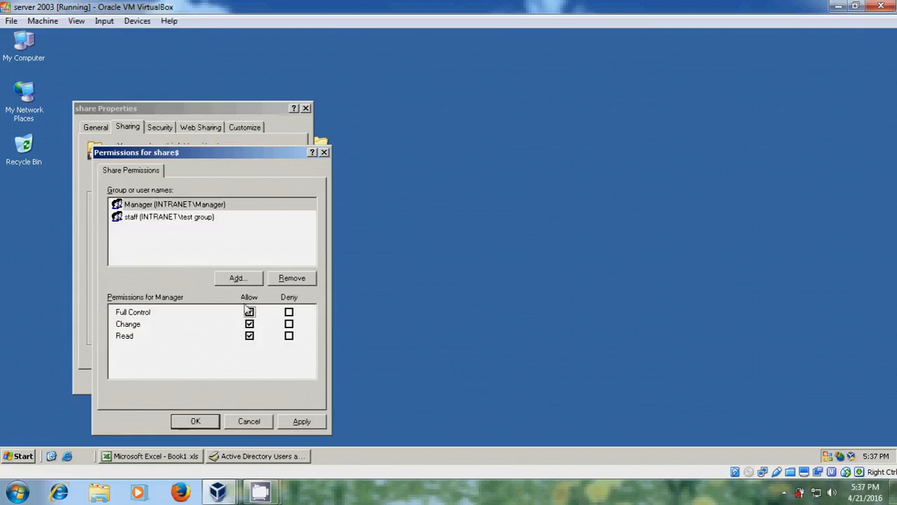
{"action": "left_click", "coordinate": [312, 423]}
{"action": "left_click", "coordinate": [203, 421]}
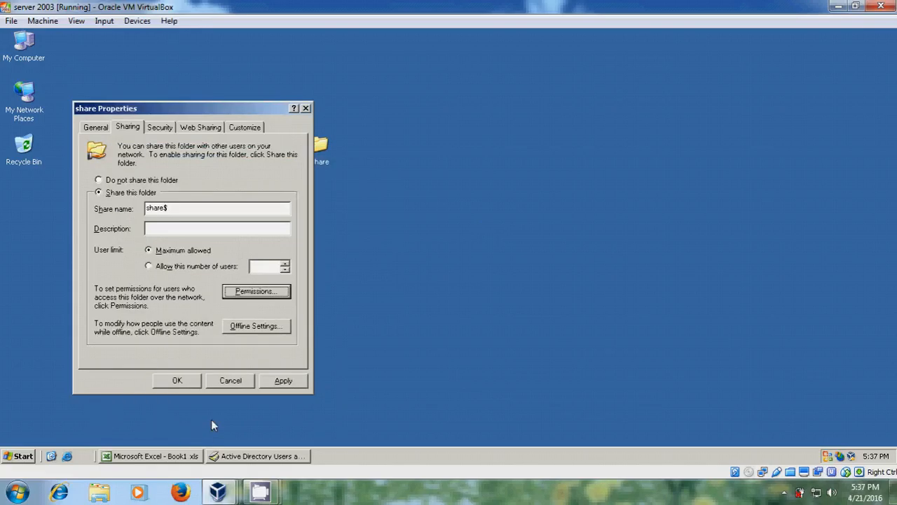
{"action": "left_click", "coordinate": [284, 380]}
Step: Close the share properties, then on Windows 7 close docs and browse \\server1's shares
{"action": "left_click", "coordinate": [177, 380]}
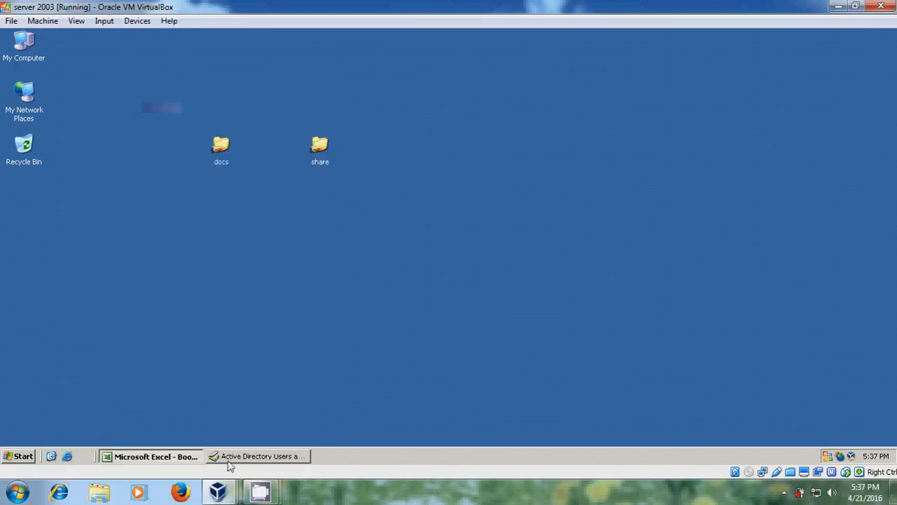
{"action": "mouse_move", "coordinate": [214, 495]}
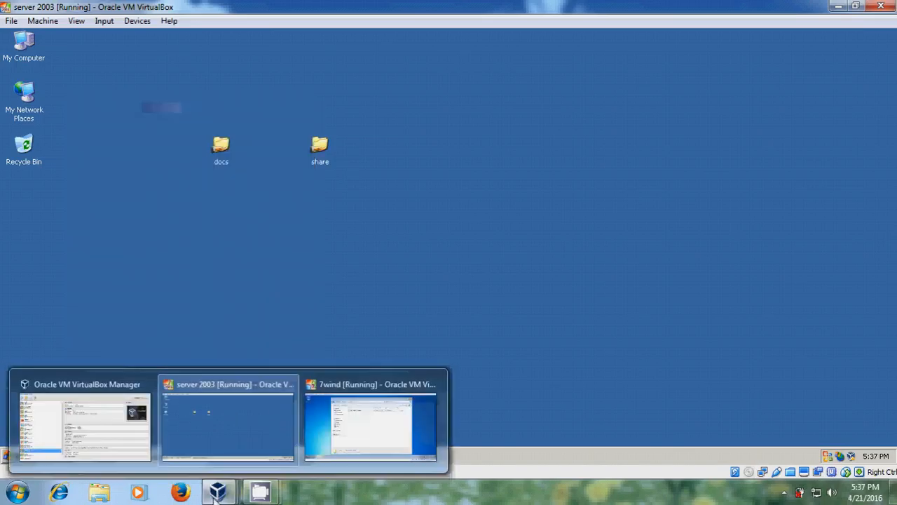
{"action": "left_click", "coordinate": [370, 420]}
{"action": "left_click", "coordinate": [717, 56]}
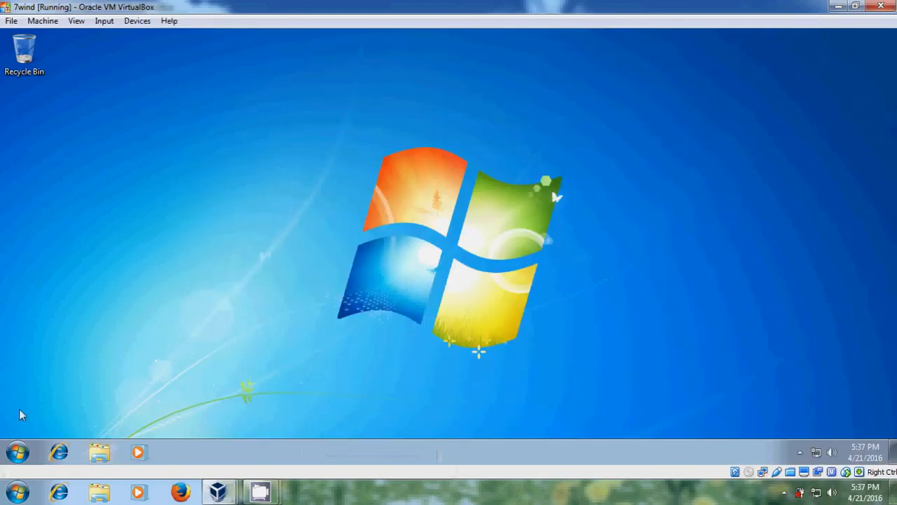
{"action": "left_click", "coordinate": [17, 452]}
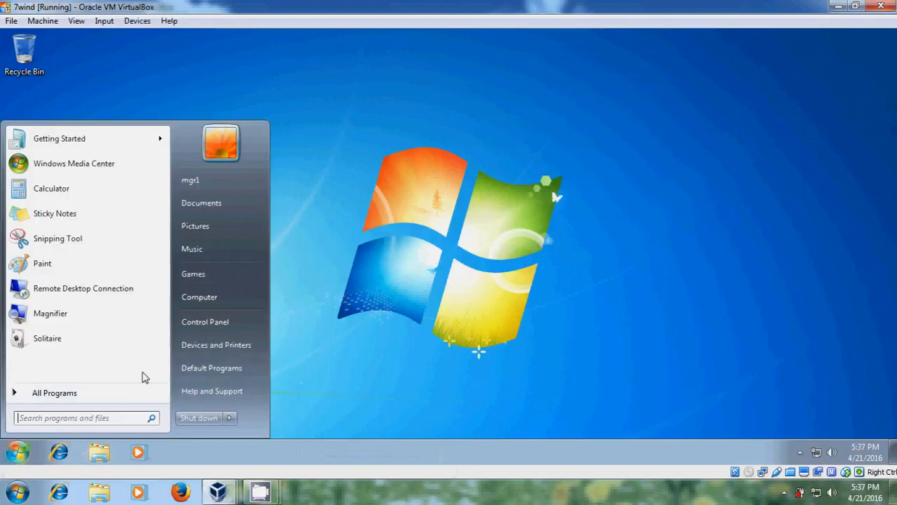
{"action": "type", "text": "\\\\s"}
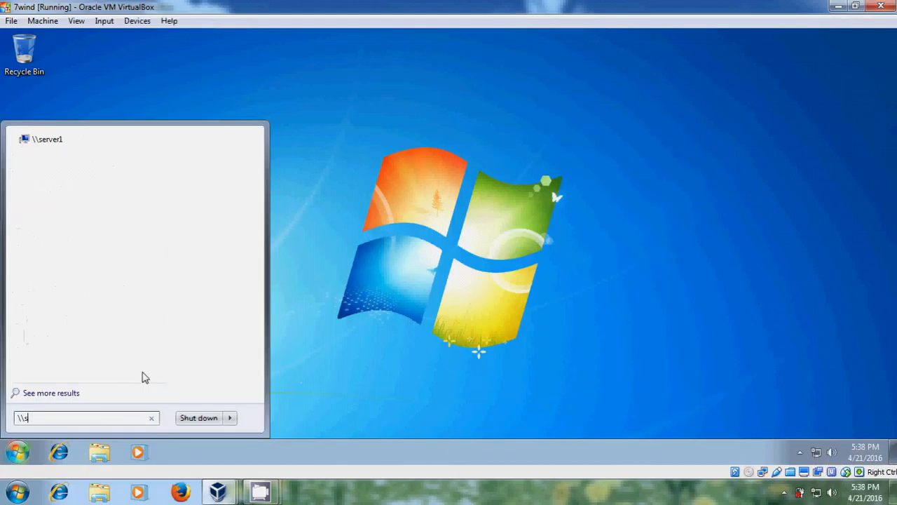
{"action": "type", "text": "erver1"}
{"action": "key", "text": "Return"}
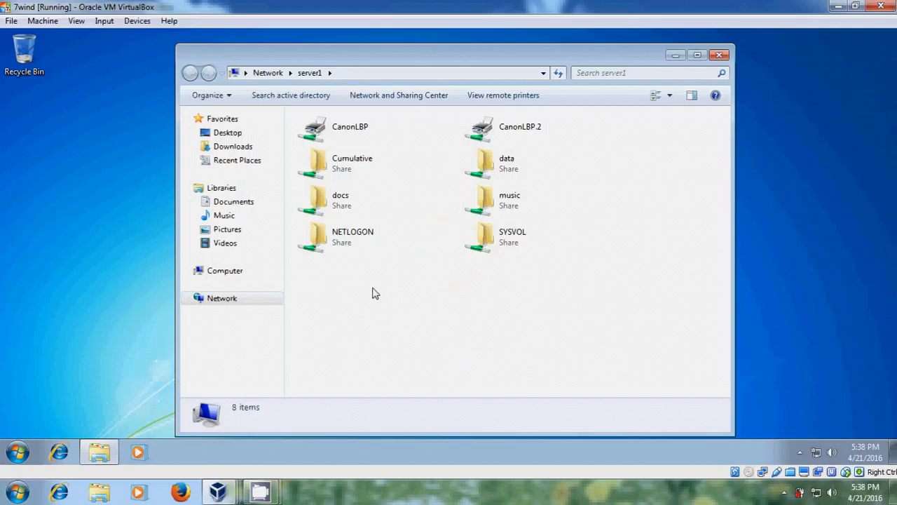
Step: On the Windows Server 2003 machine, open Sharing and Security for the share folder on the desktop
{"action": "mouse_move", "coordinate": [223, 494]}
{"action": "left_click", "coordinate": [258, 441]}
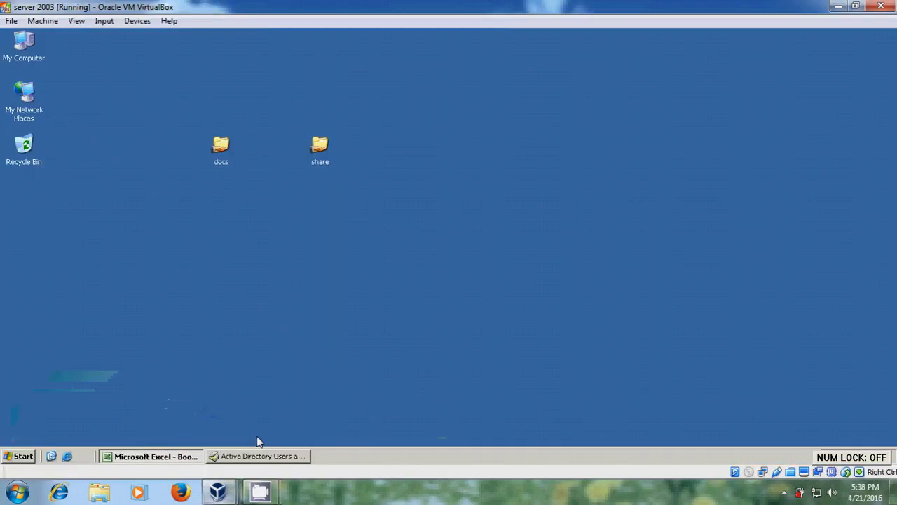
{"action": "right_click", "coordinate": [319, 153]}
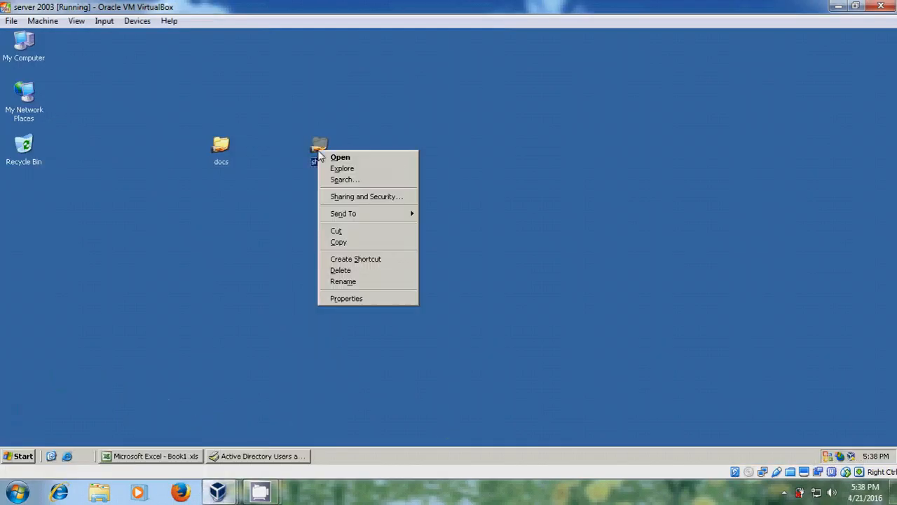
{"action": "left_click", "coordinate": [366, 196]}
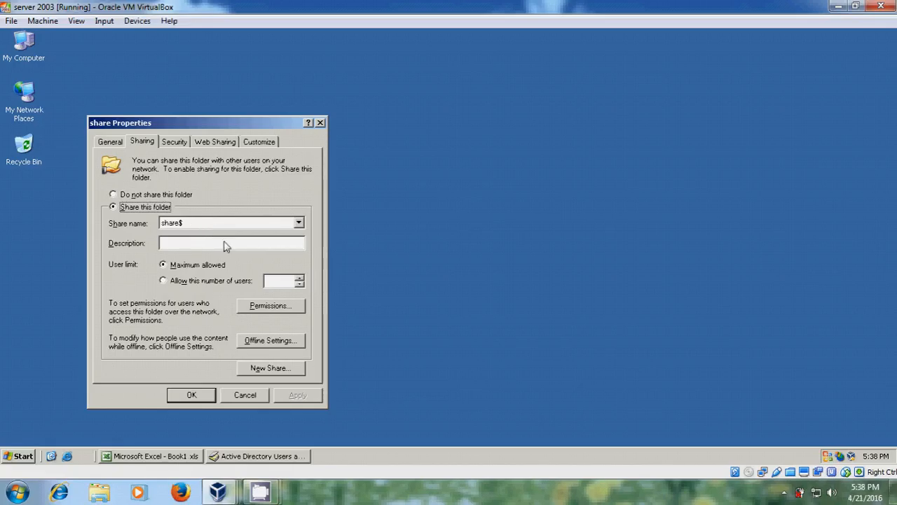
Step: On Windows 7, close the server1 window and try opening \\server1\share$, which is refused
{"action": "mouse_move", "coordinate": [218, 492]}
{"action": "left_click", "coordinate": [372, 414]}
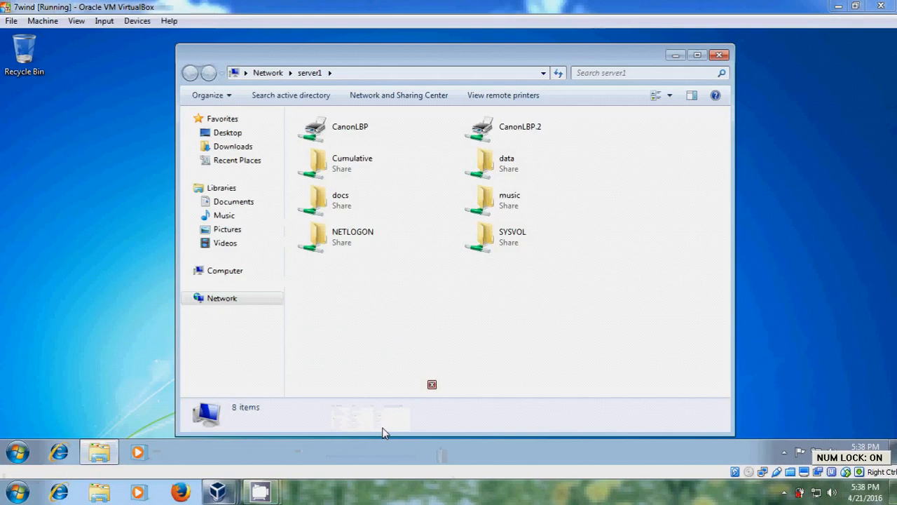
{"action": "left_click", "coordinate": [719, 54]}
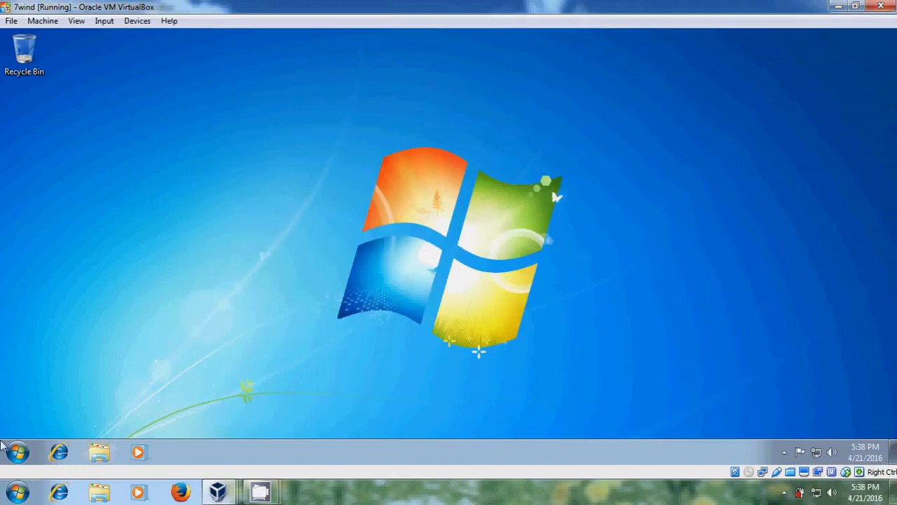
{"action": "left_click", "coordinate": [17, 452]}
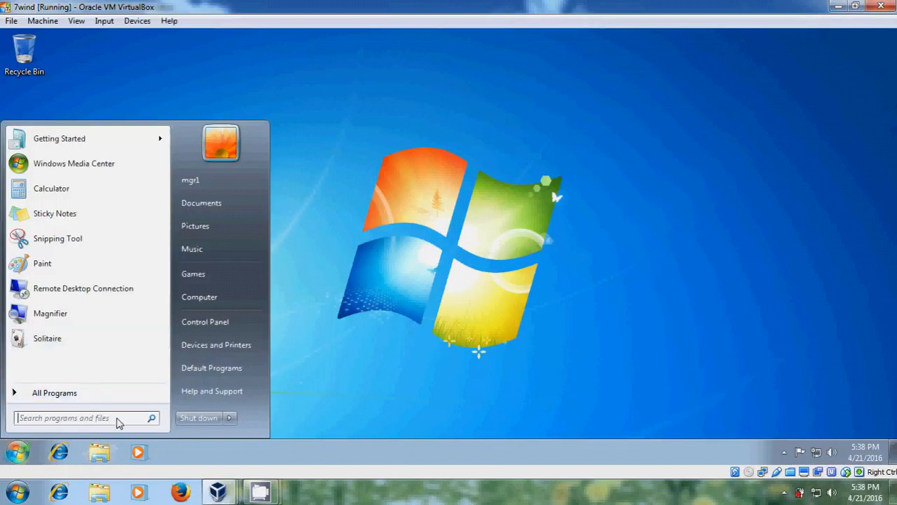
{"action": "type", "text": "\\\\server"}
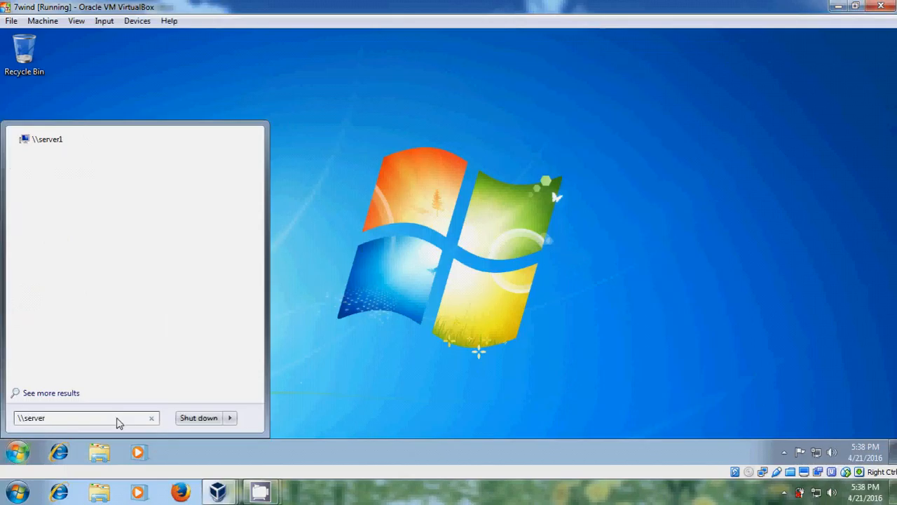
{"action": "type", "text": "1\\"}
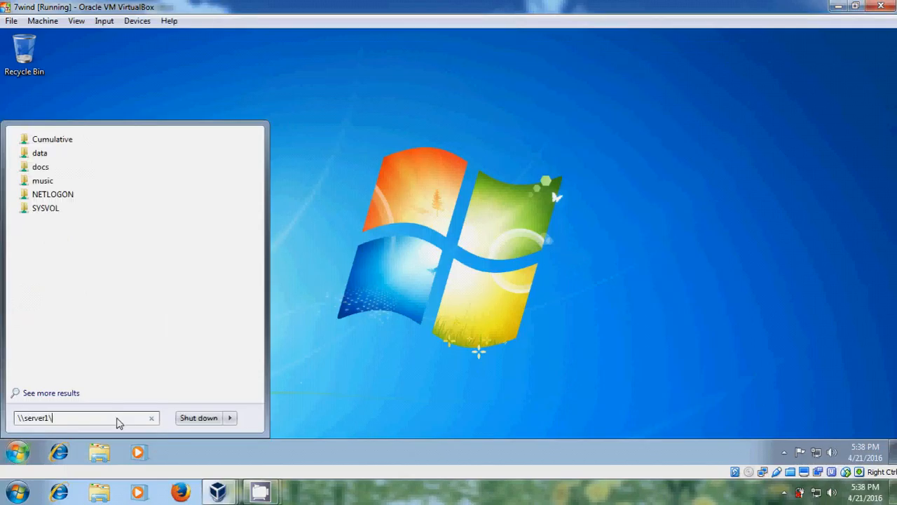
{"action": "type", "text": "share"}
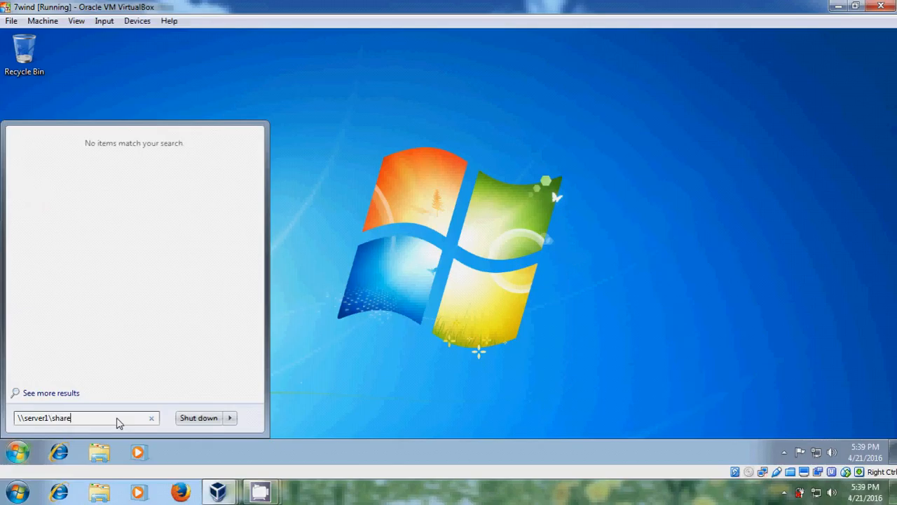
{"action": "type", "text": "$"}
{"action": "key", "text": "Return"}
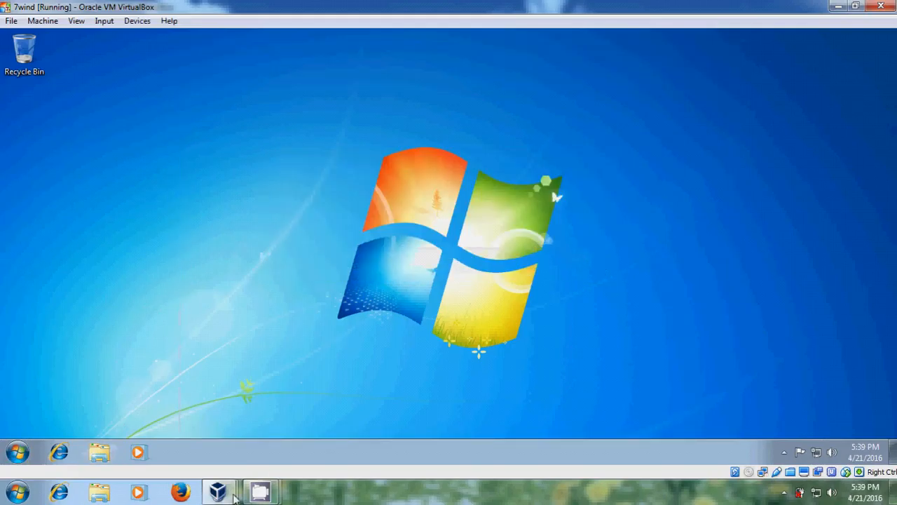
Step: Add Manager to the share folder's NTFS Security permissions with Allow Full Control, and apply
{"action": "mouse_move", "coordinate": [228, 496]}
{"action": "left_click", "coordinate": [237, 428]}
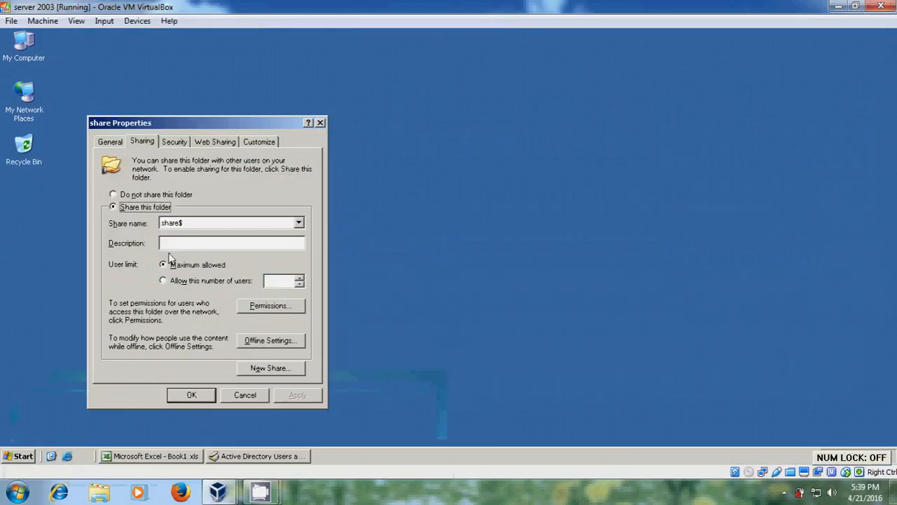
{"action": "left_click", "coordinate": [181, 143]}
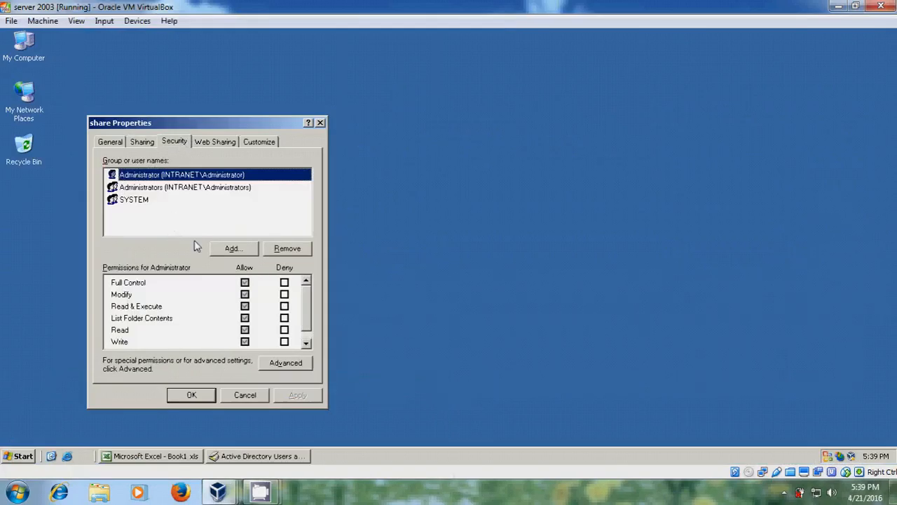
{"action": "left_click", "coordinate": [243, 254]}
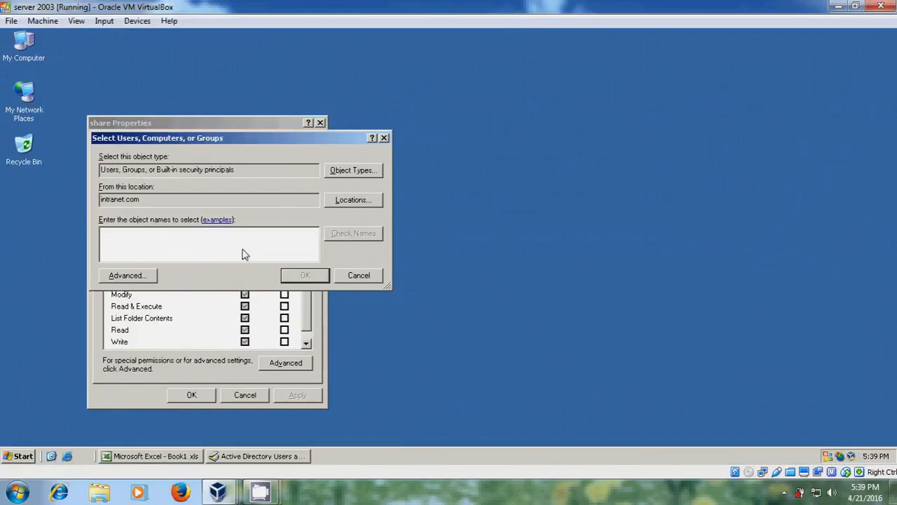
{"action": "type", "text": "manag"}
{"action": "left_click", "coordinate": [352, 235]}
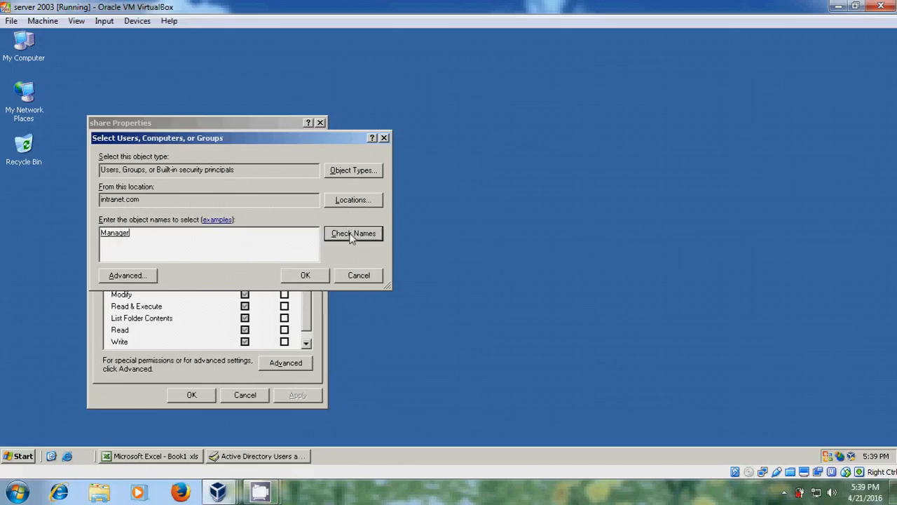
{"action": "left_click", "coordinate": [305, 279]}
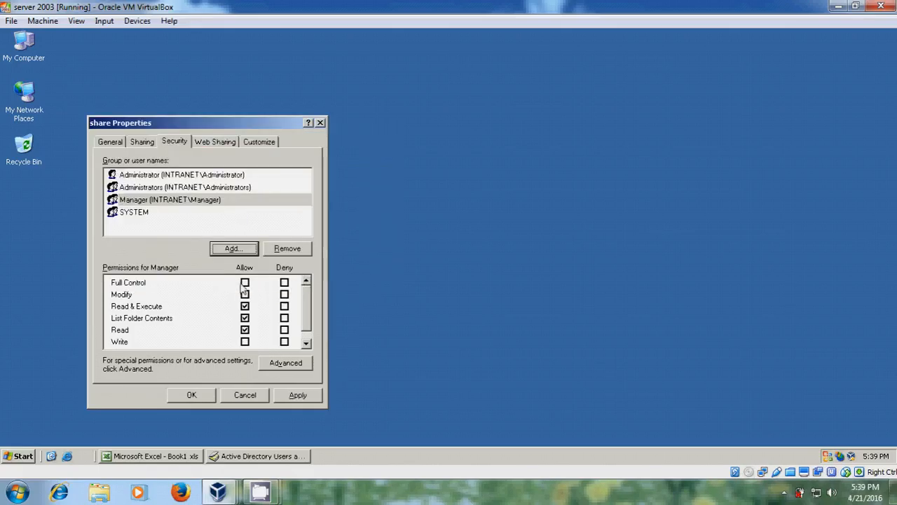
{"action": "left_click", "coordinate": [245, 283]}
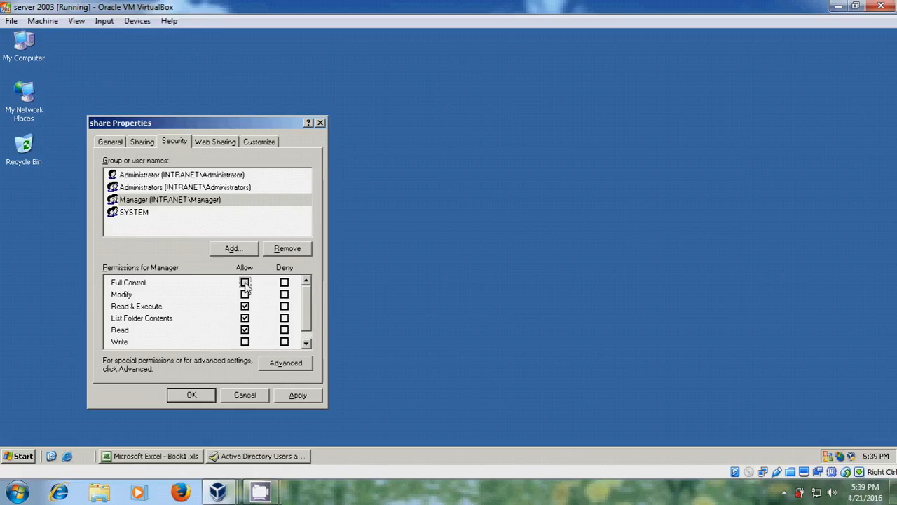
{"action": "left_click", "coordinate": [310, 397]}
{"action": "left_click", "coordinate": [201, 397]}
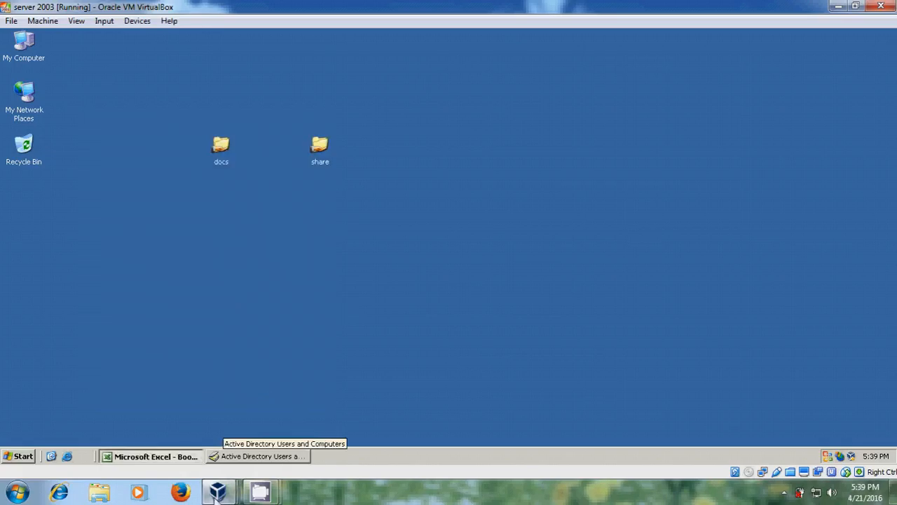
{"action": "mouse_move", "coordinate": [217, 491]}
{"action": "left_click", "coordinate": [373, 436]}
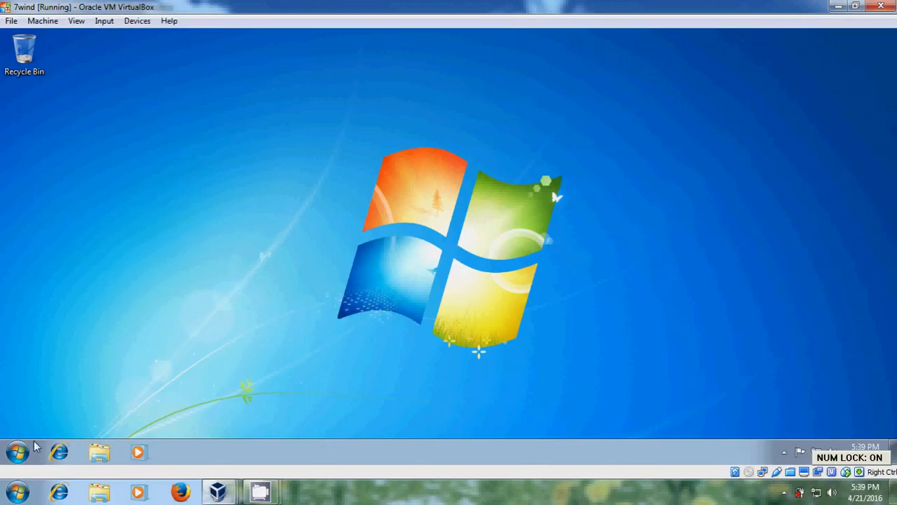
{"action": "left_click", "coordinate": [18, 452]}
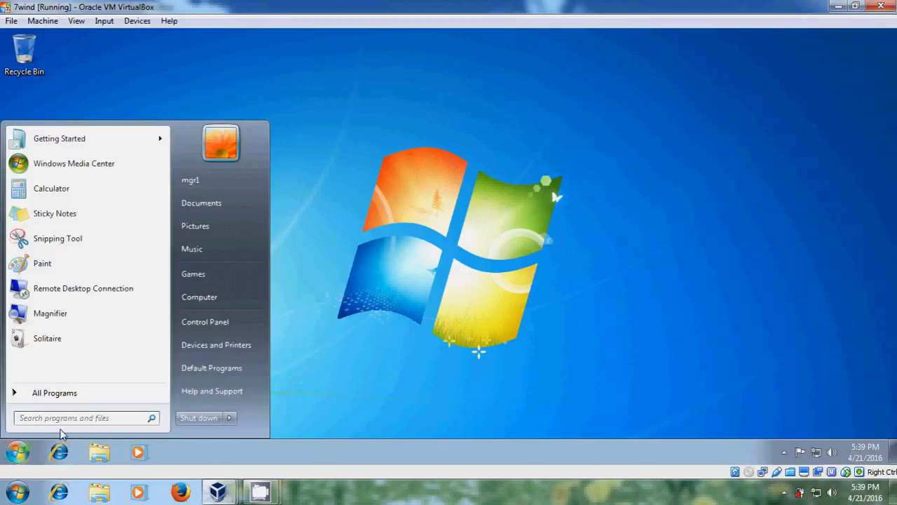
{"action": "type", "text": "\\\\server"}
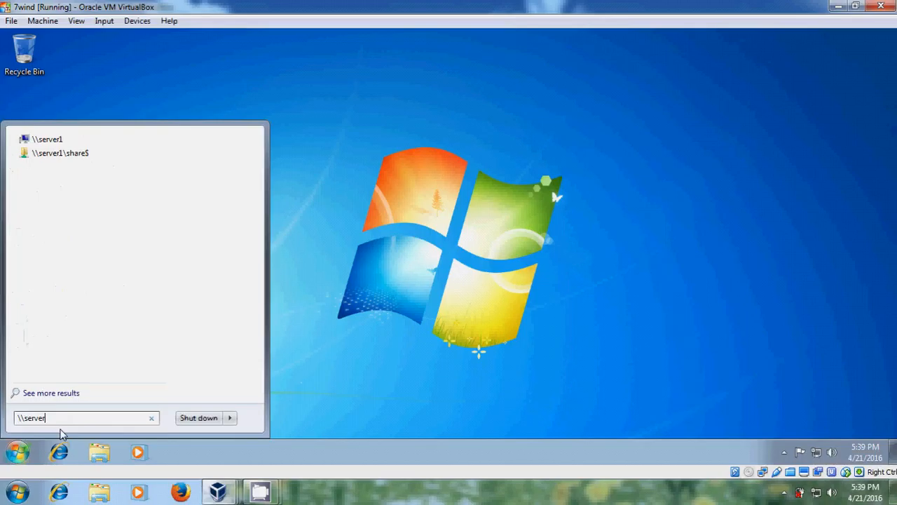
{"action": "type", "text": "1\\share"}
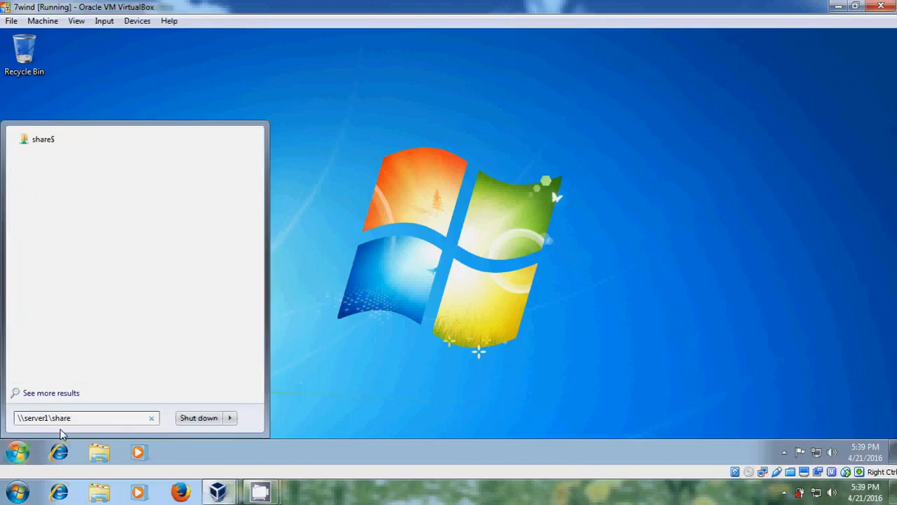
{"action": "type", "text": "$"}
{"action": "key", "text": "Return"}
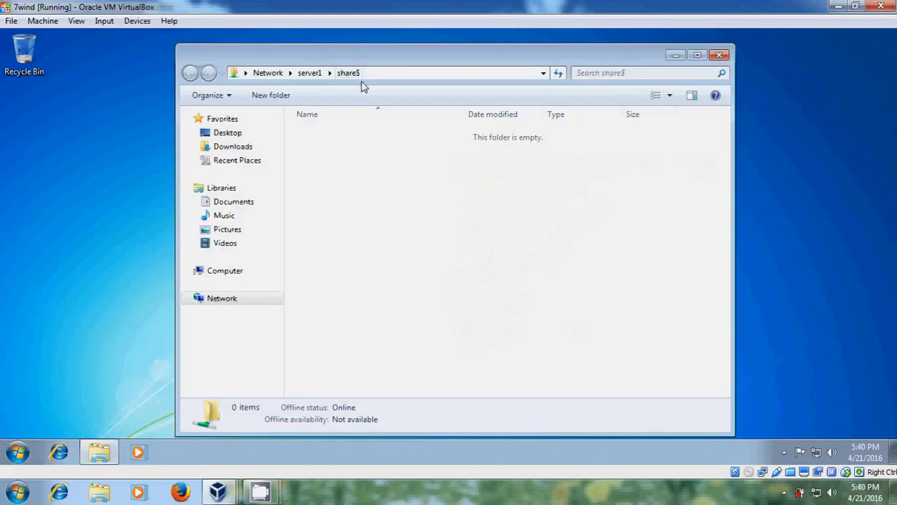
{"action": "left_click", "coordinate": [719, 55]}
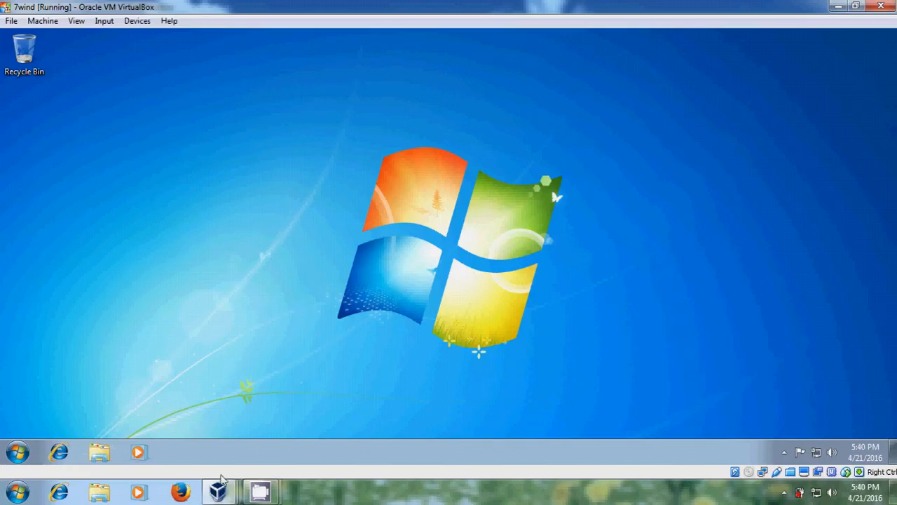
{"action": "mouse_move", "coordinate": [217, 492]}
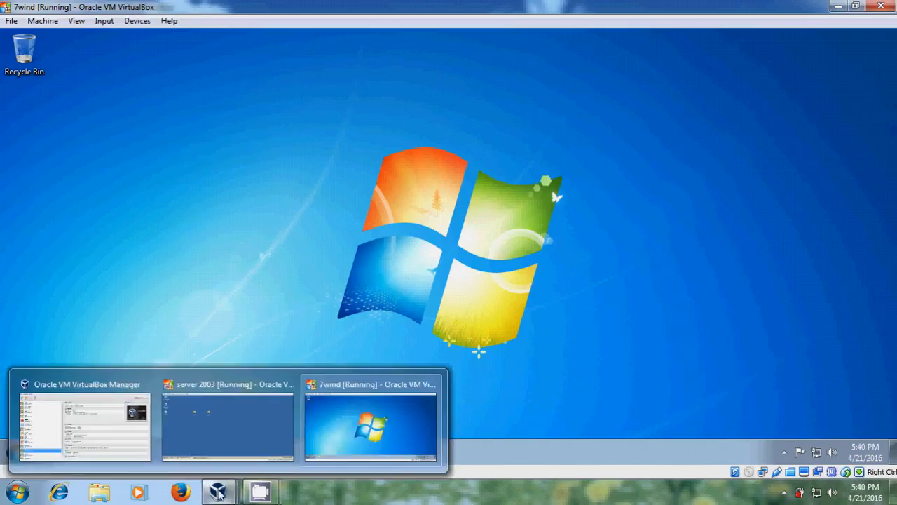
Step: Switch to the server and launch compmgmt.msc from the Run dialog
{"action": "left_click", "coordinate": [256, 428]}
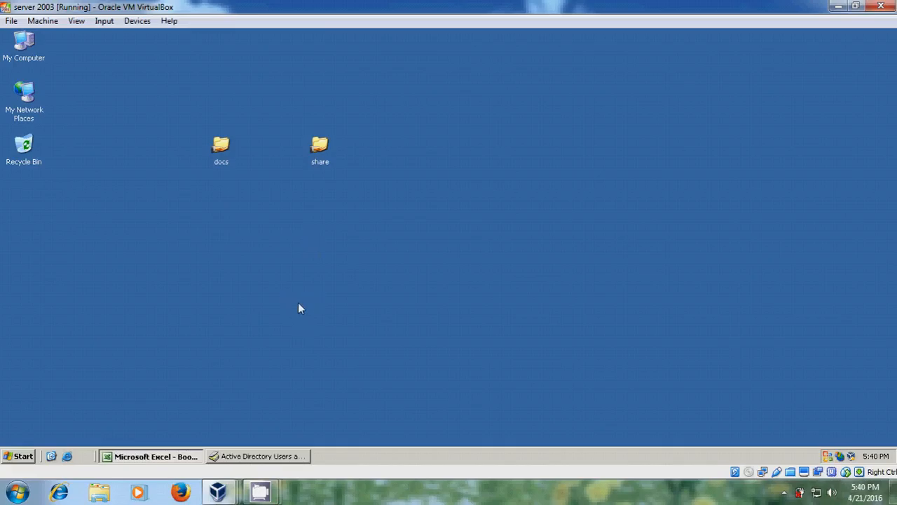
{"action": "key", "text": "super"}
{"action": "left_click", "coordinate": [196, 312]}
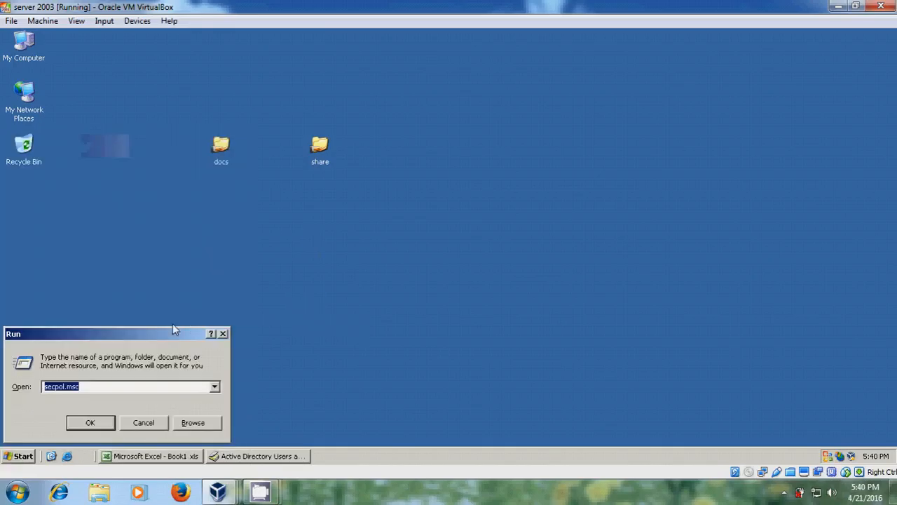
{"action": "type", "text": "compm"}
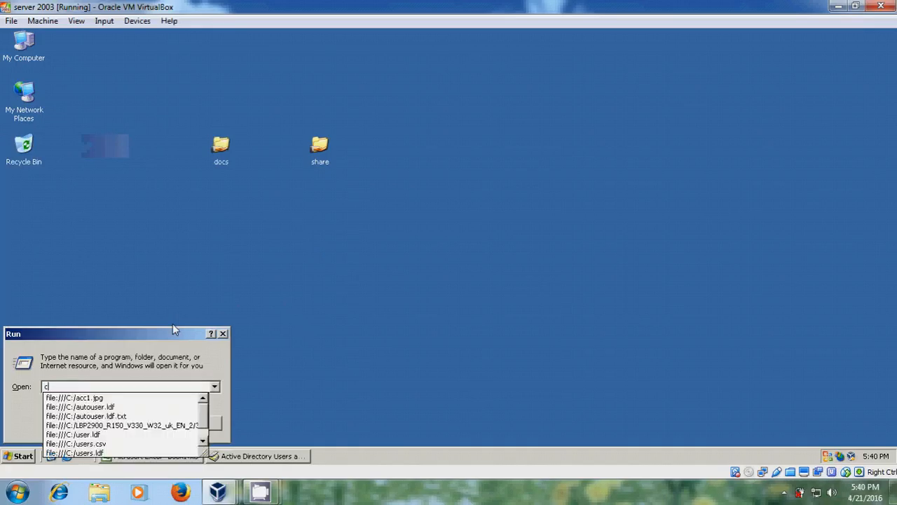
{"action": "type", "text": "g"}
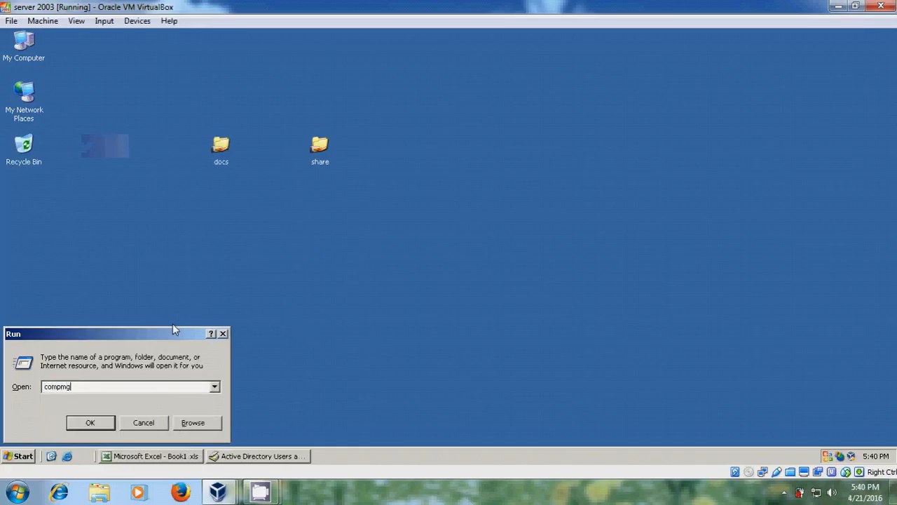
{"action": "type", "text": "mt.msc"}
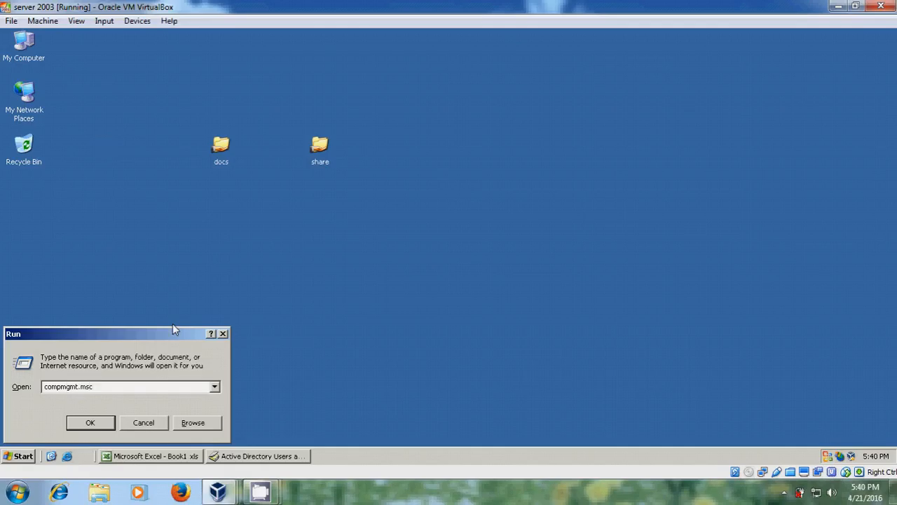
{"action": "key", "text": "Return"}
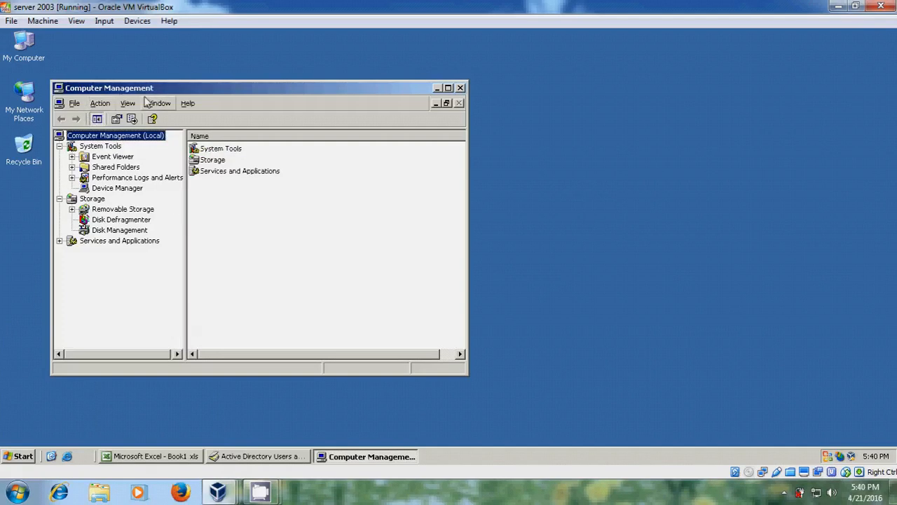
Step: Maximize Computer Management and view Shared Folders > Shares, listing docs and share$, then close it
{"action": "left_click", "coordinate": [448, 87]}
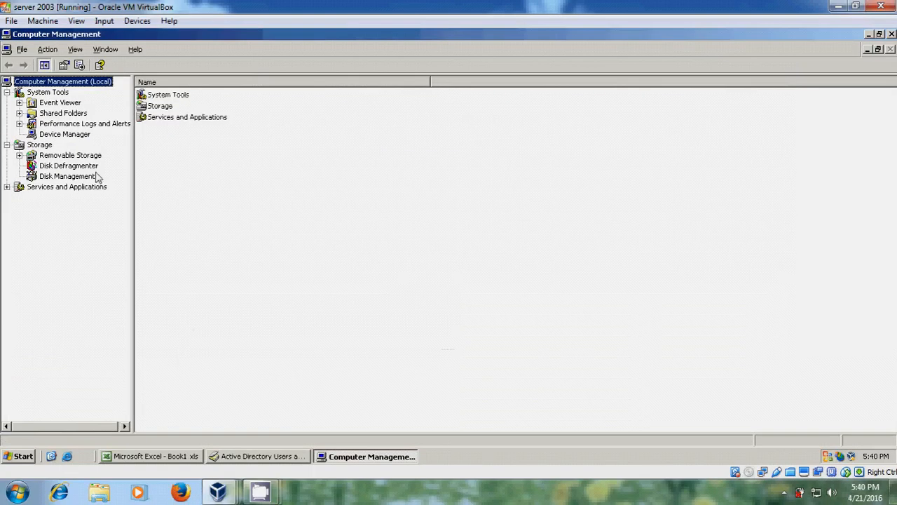
{"action": "left_click", "coordinate": [20, 113]}
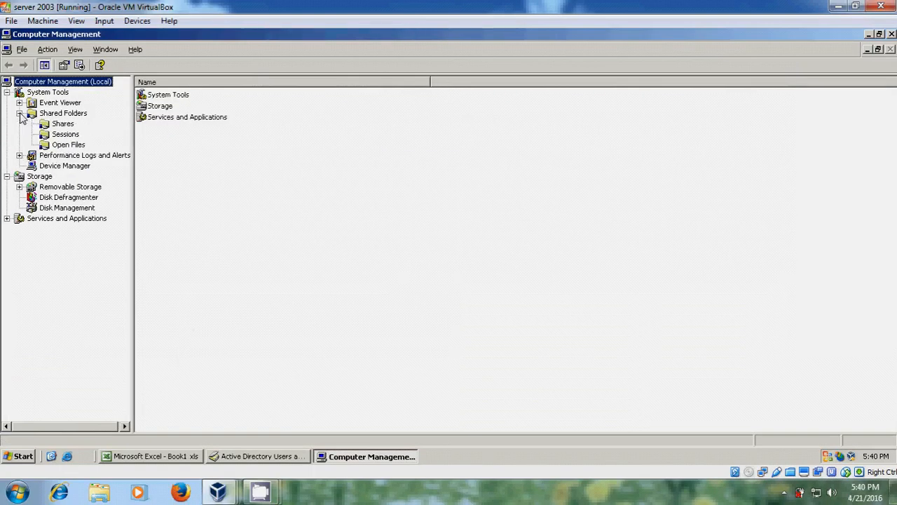
{"action": "left_click", "coordinate": [64, 125]}
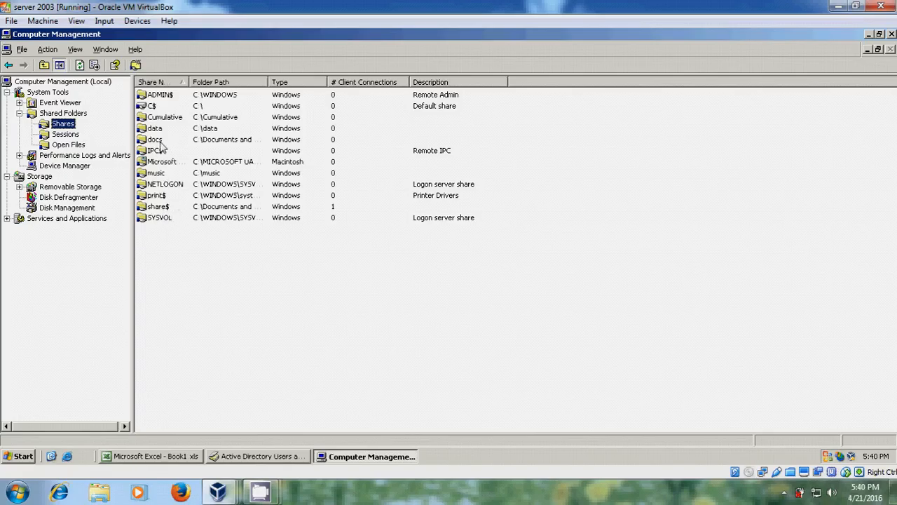
{"action": "left_click", "coordinate": [892, 34]}
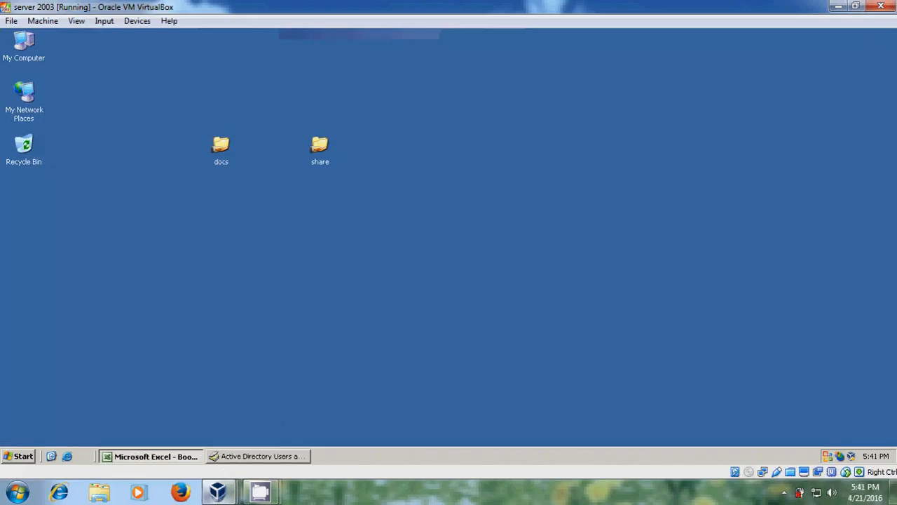
Step: On Windows 7, open the \\server1 network location from the Start search box
{"action": "mouse_move", "coordinate": [219, 491]}
{"action": "left_click", "coordinate": [362, 414]}
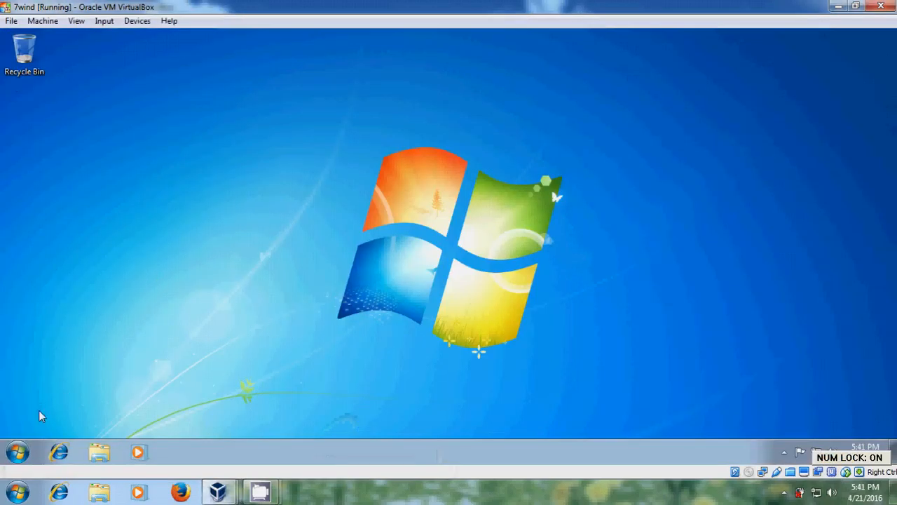
{"action": "left_click", "coordinate": [17, 452]}
{"action": "type", "text": "\\\\s"}
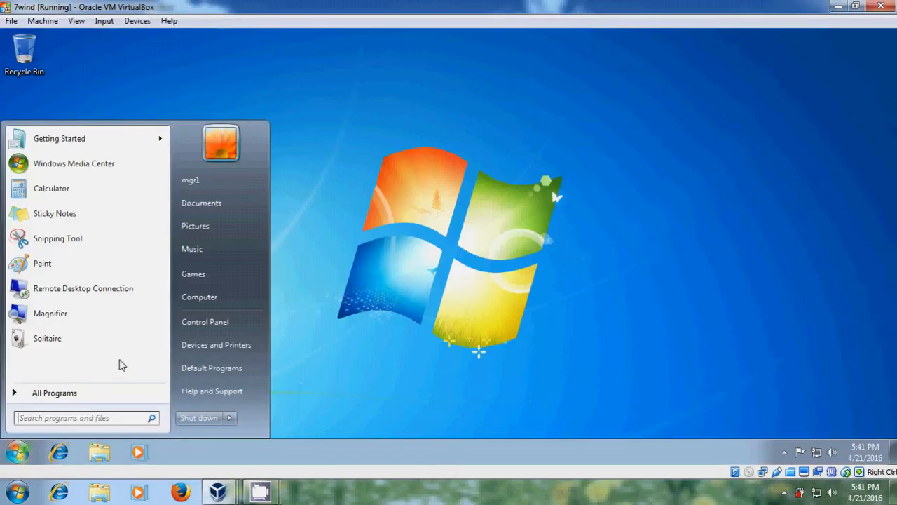
{"action": "type", "text": "erver1"}
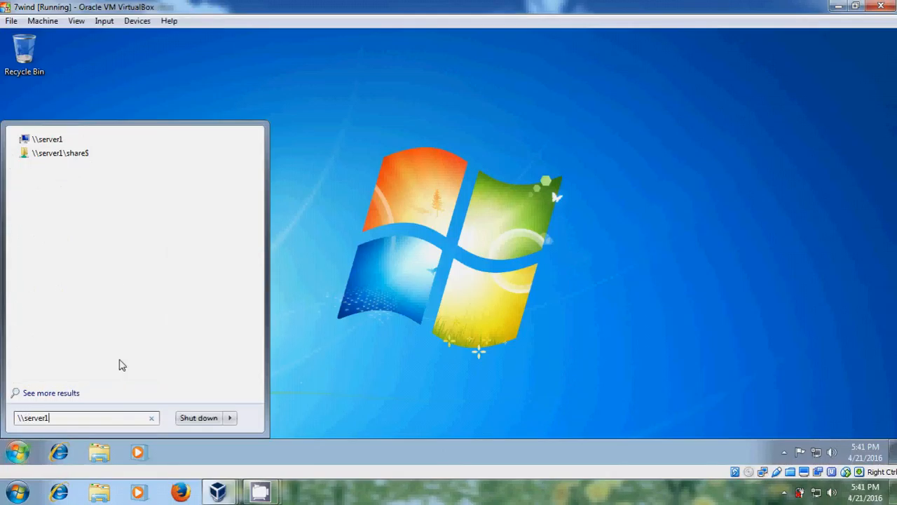
{"action": "key", "text": "Return"}
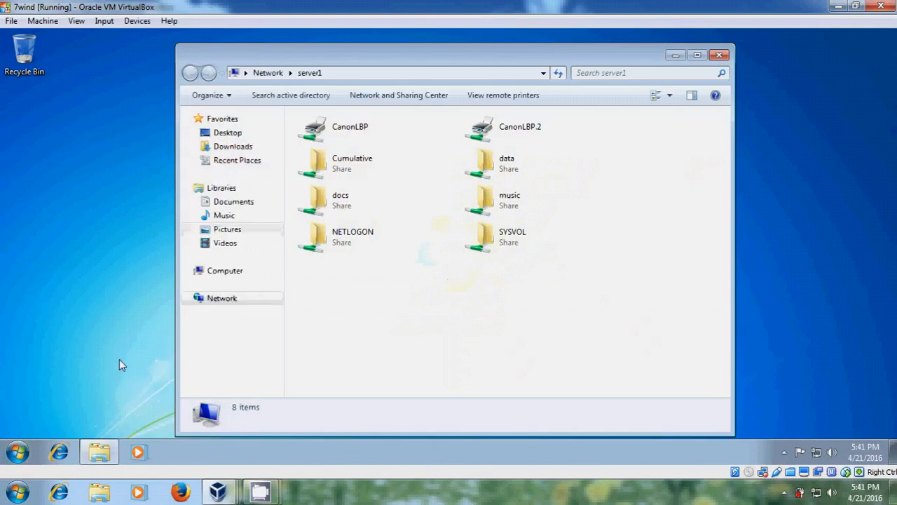
Step: Map the docs share as network drive M: and close the Explorer windows
{"action": "left_click", "coordinate": [376, 204]}
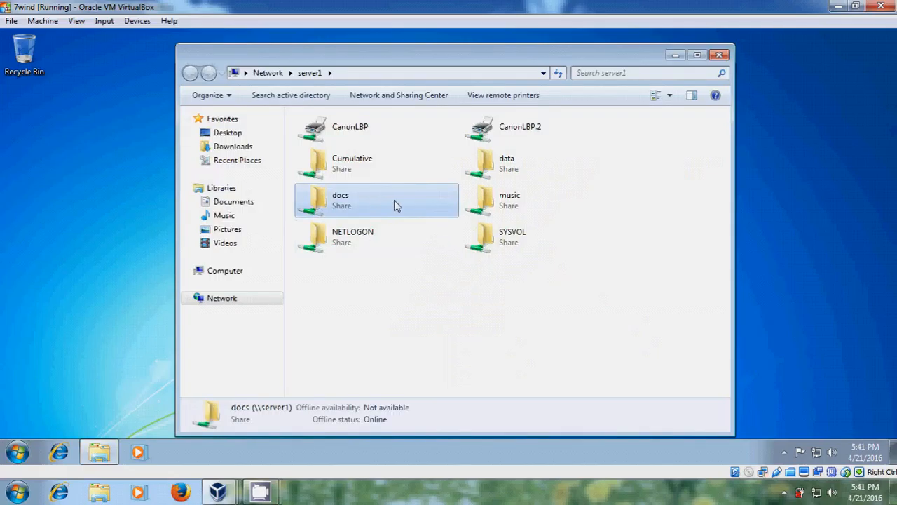
{"action": "right_click", "coordinate": [394, 204]}
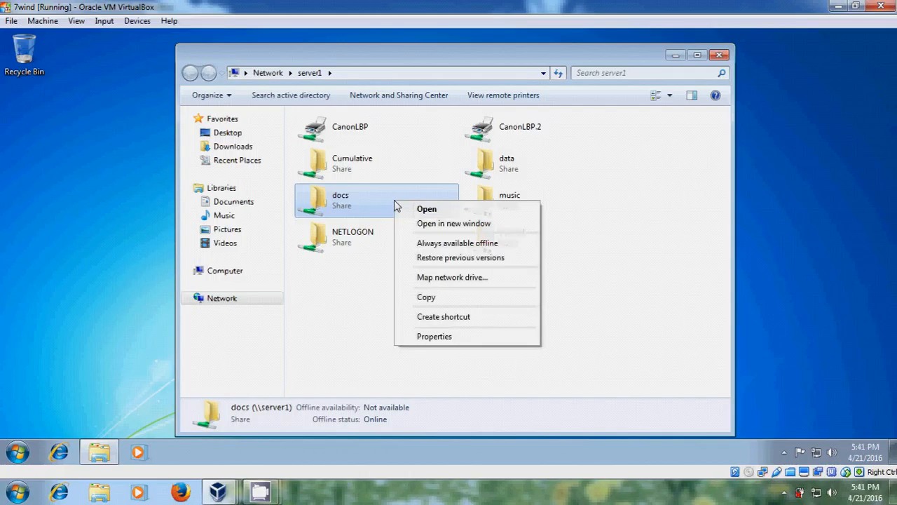
{"action": "left_click", "coordinate": [483, 279]}
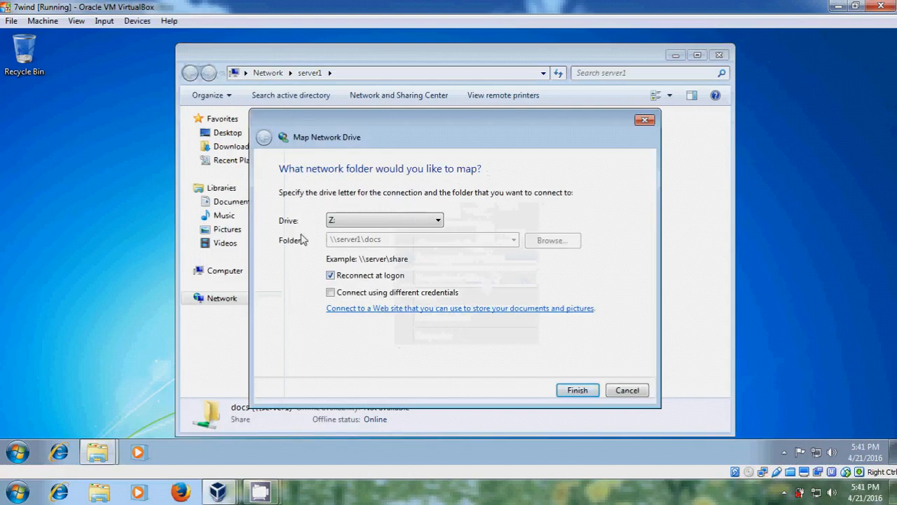
{"action": "left_click", "coordinate": [438, 221]}
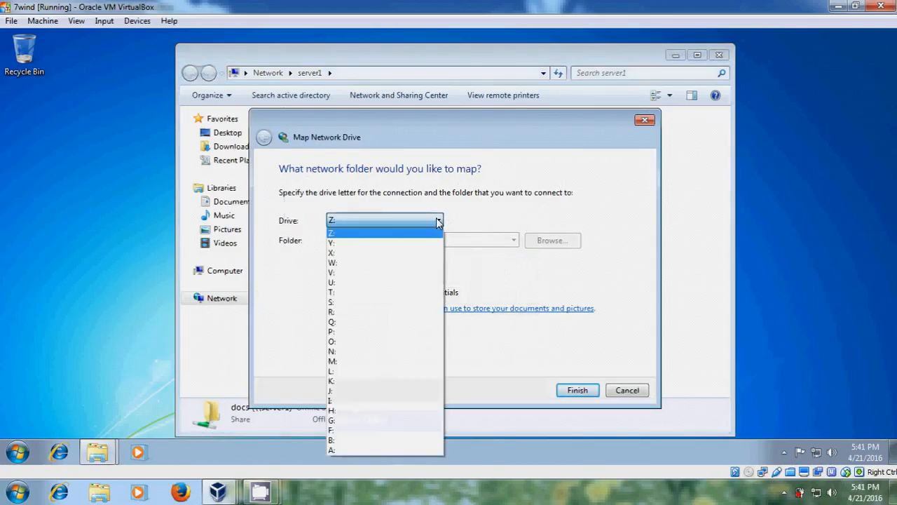
{"action": "left_click", "coordinate": [364, 362]}
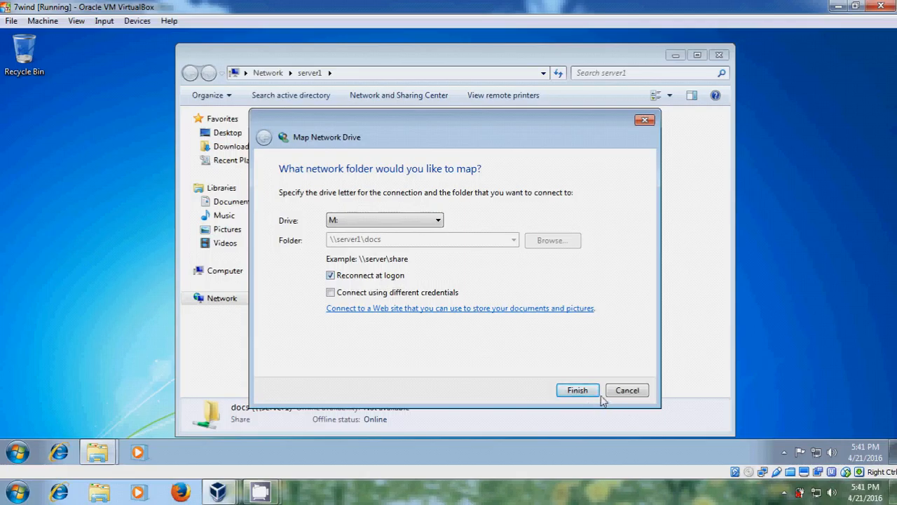
{"action": "left_click", "coordinate": [579, 391]}
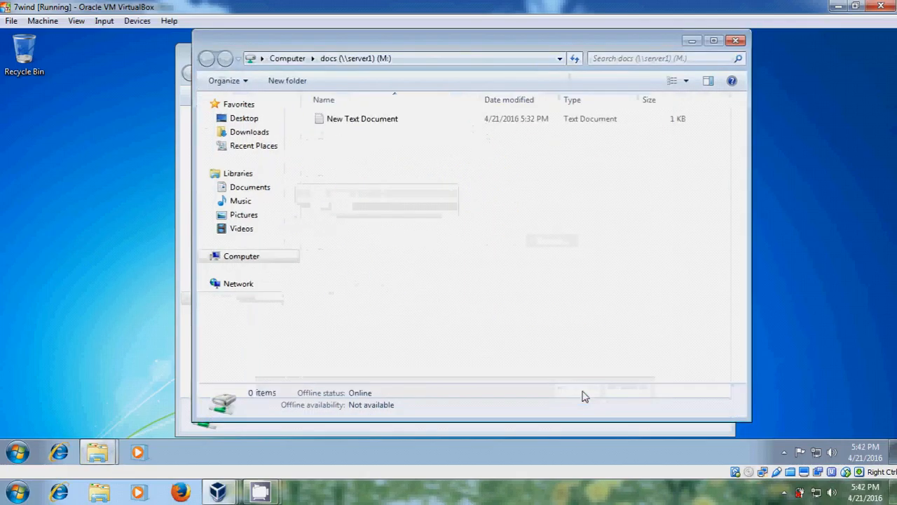
{"action": "left_click", "coordinate": [735, 40]}
{"action": "left_click", "coordinate": [721, 54]}
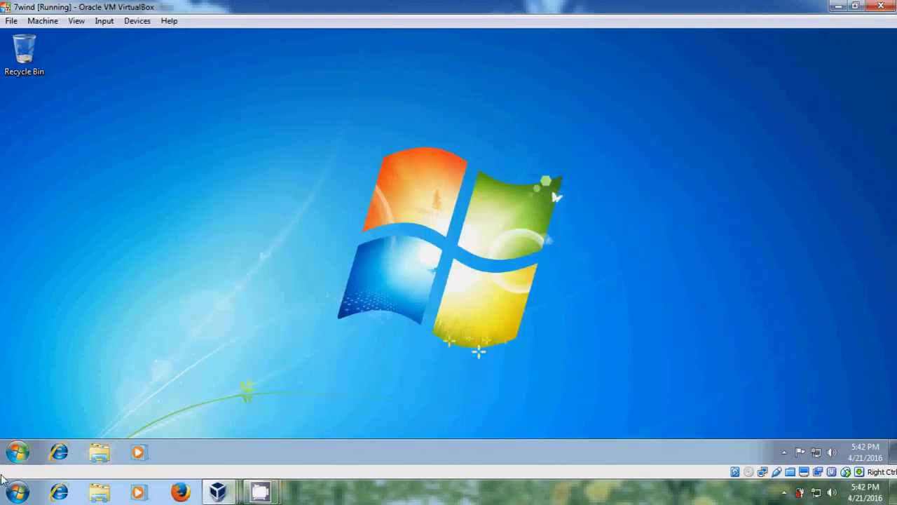
Step: Confirm in Computer that docs (\\server1) appears as drive M:, then show the VM thumbnails
{"action": "left_click", "coordinate": [19, 453]}
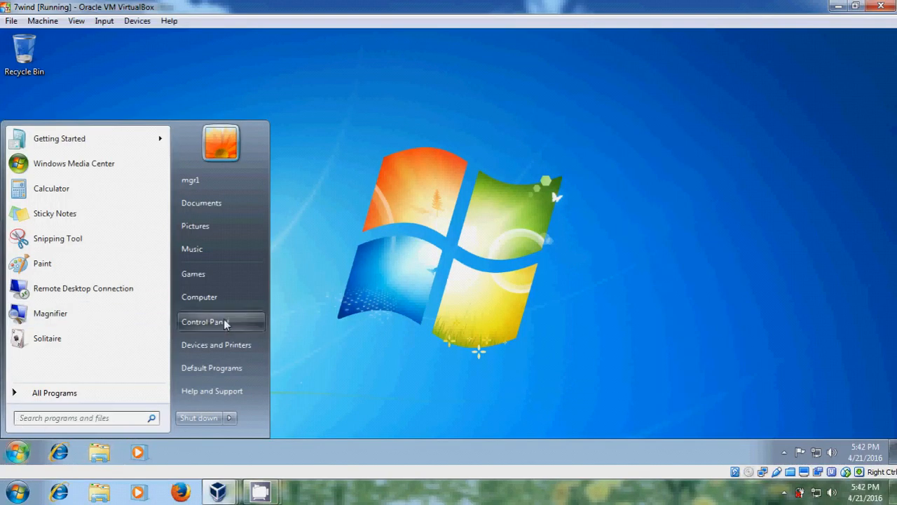
{"action": "left_click", "coordinate": [237, 295]}
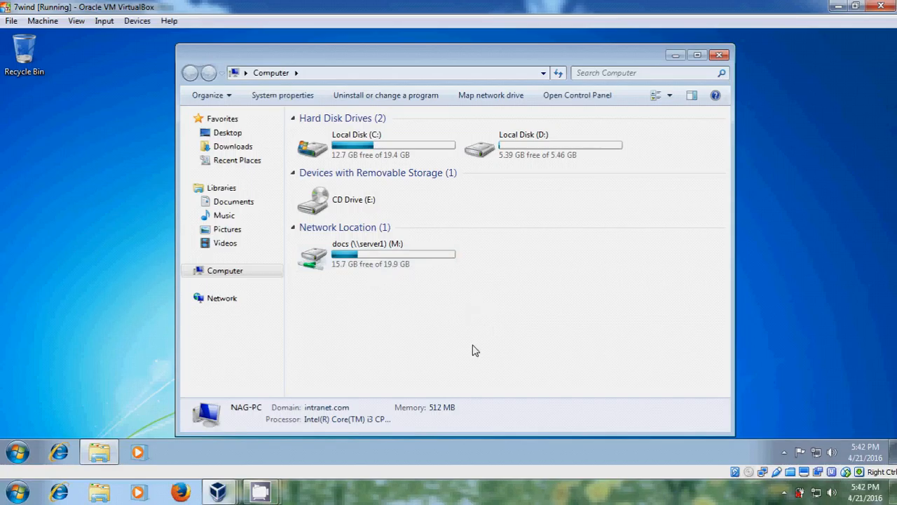
{"action": "left_click", "coordinate": [720, 56]}
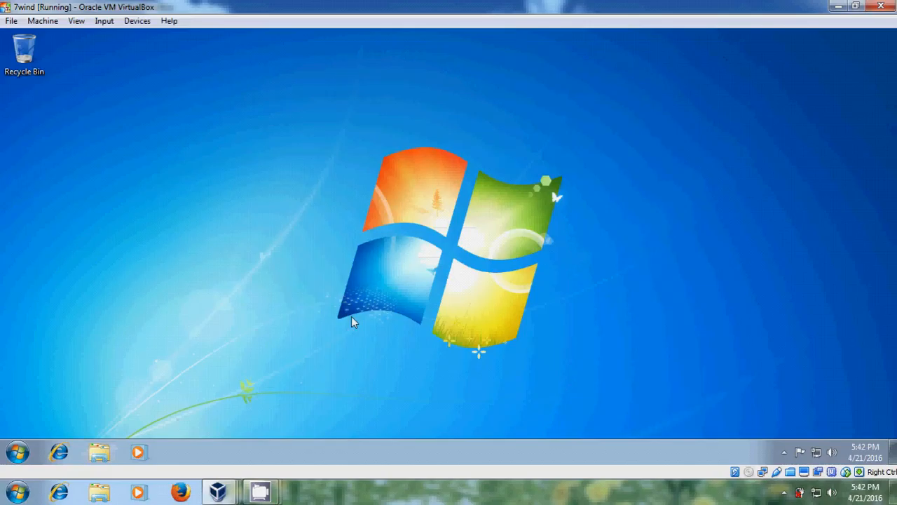
{"action": "left_click", "coordinate": [219, 490]}
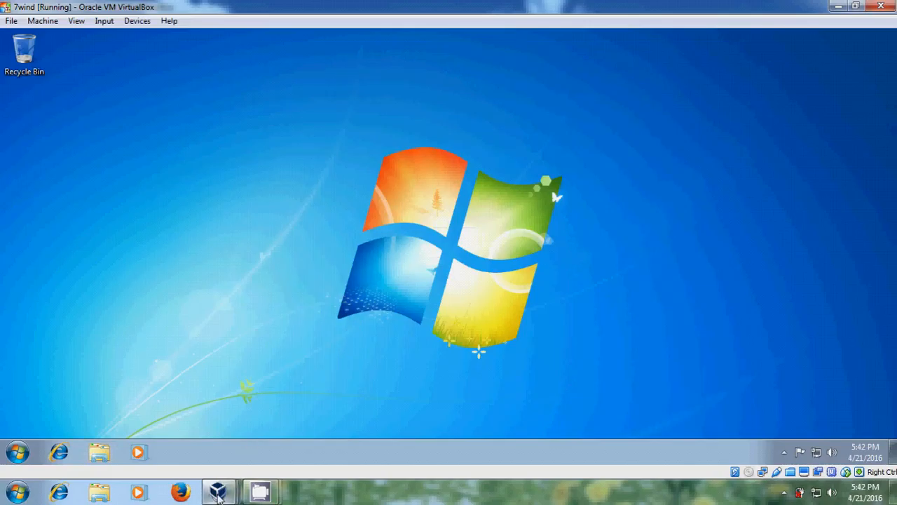
Step: On the server, open the docs folder's Properties at the Security tab
{"action": "left_click", "coordinate": [245, 430]}
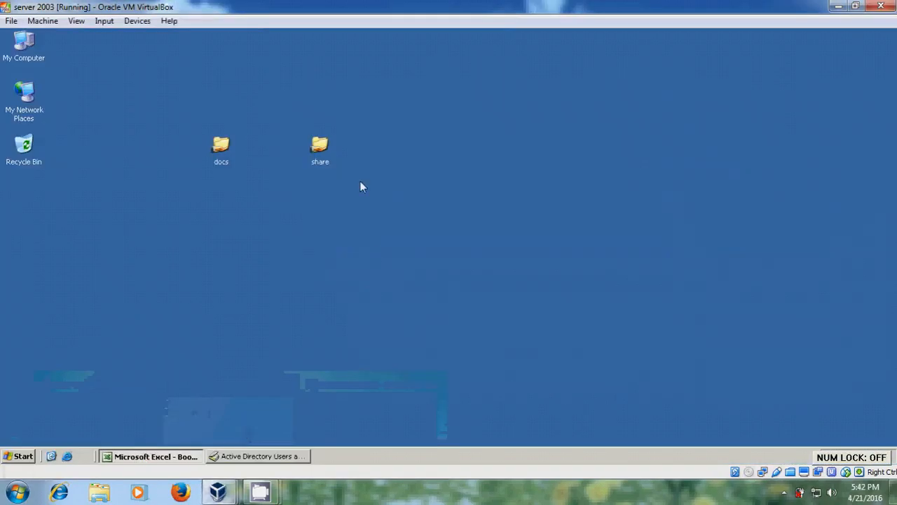
{"action": "left_click", "coordinate": [221, 149]}
{"action": "right_click", "coordinate": [221, 149]}
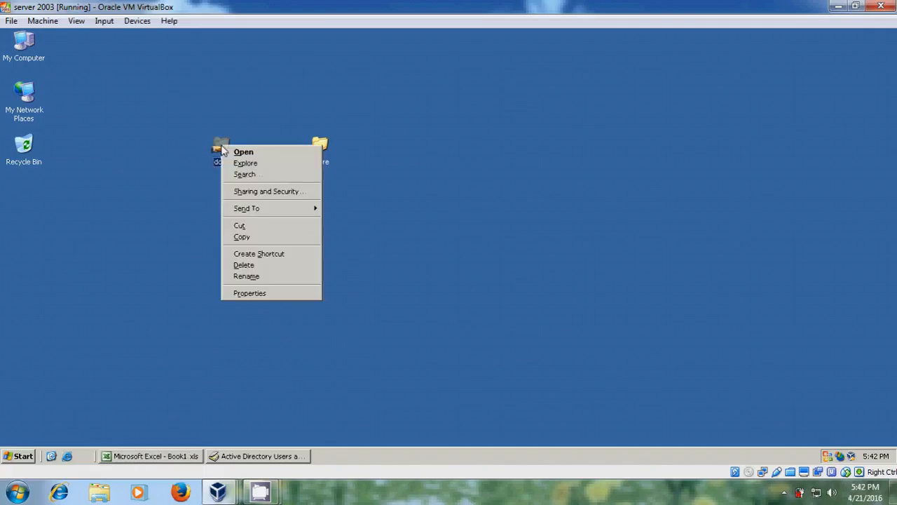
{"action": "left_click", "coordinate": [288, 297]}
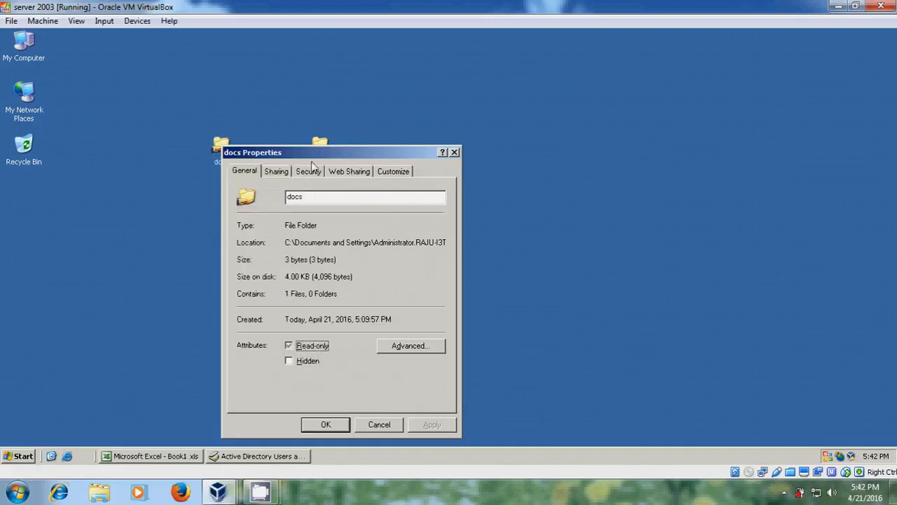
{"action": "left_click_drag", "start_coordinate": [326, 160], "coordinate": [326, 70]}
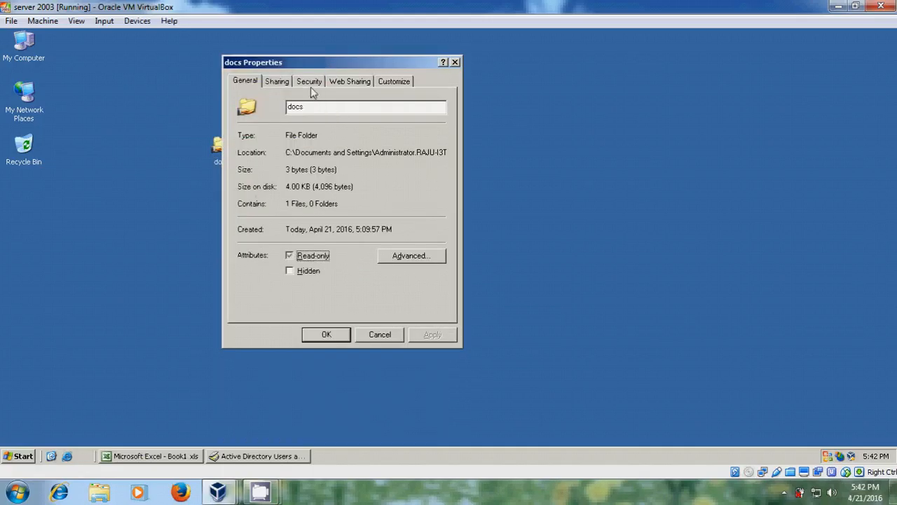
{"action": "left_click", "coordinate": [311, 81]}
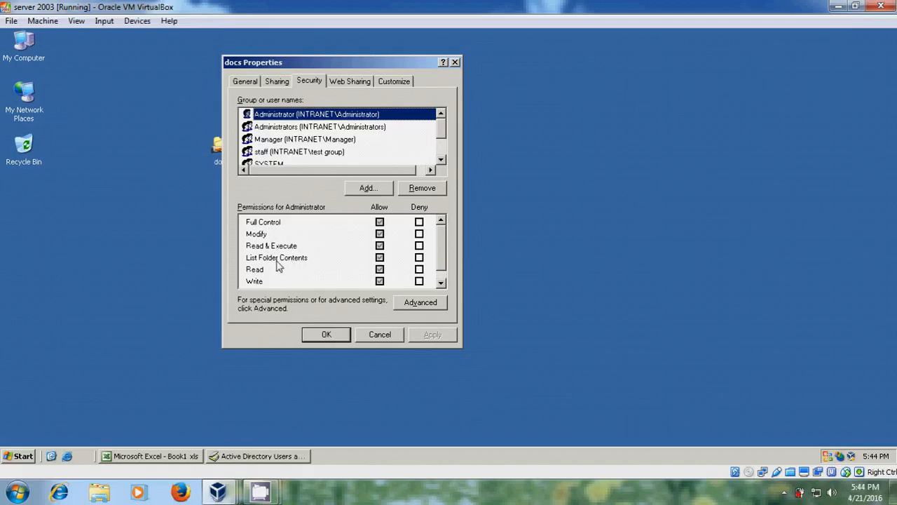
Step: Review the denied user's Deny entry on docs, applying to folder, subfolders and files, then open Effective Permissions
{"action": "left_click", "coordinate": [420, 302]}
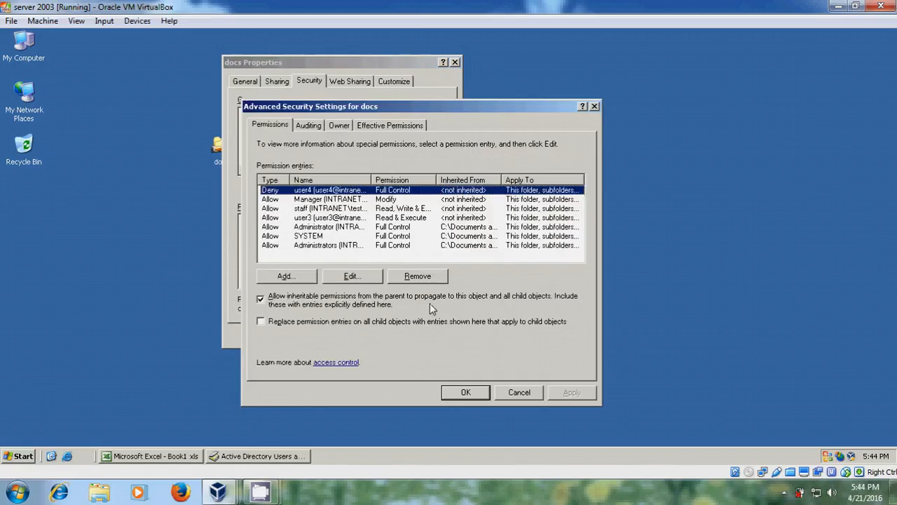
{"action": "left_click", "coordinate": [366, 276]}
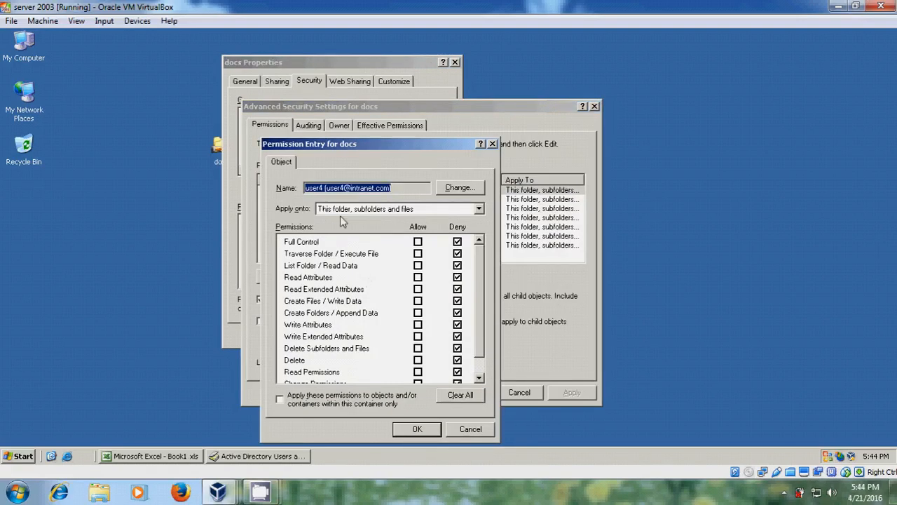
{"action": "left_click_drag", "start_coordinate": [373, 141], "coordinate": [371, 88]}
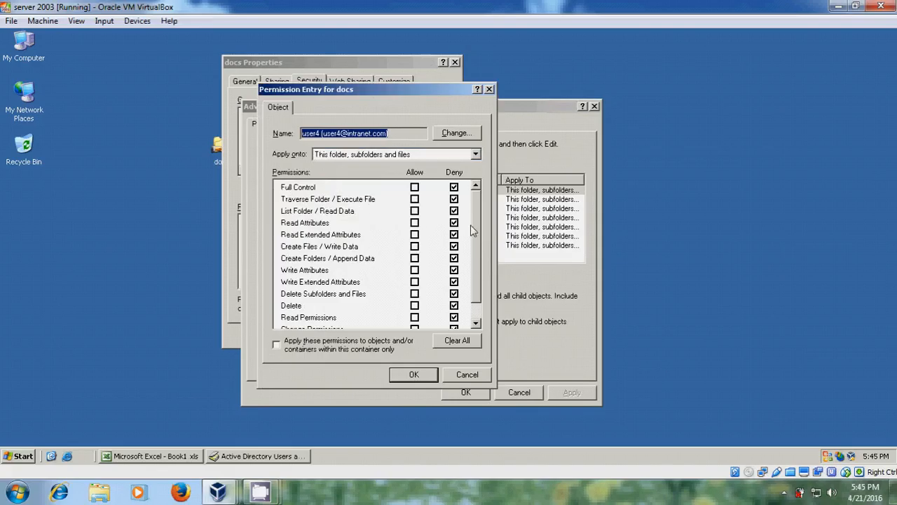
{"action": "left_click_drag", "start_coordinate": [476, 220], "coordinate": [481, 200]}
{"action": "left_click", "coordinate": [476, 154]}
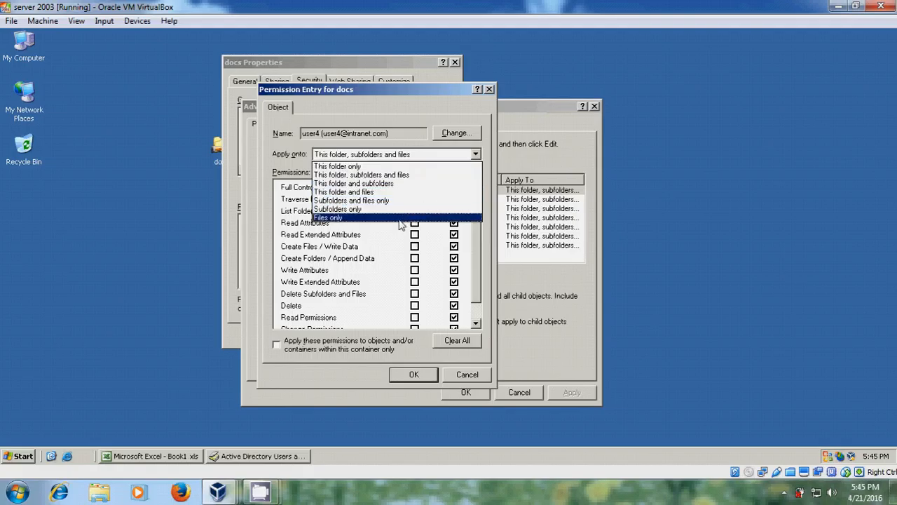
{"action": "left_click", "coordinate": [475, 156]}
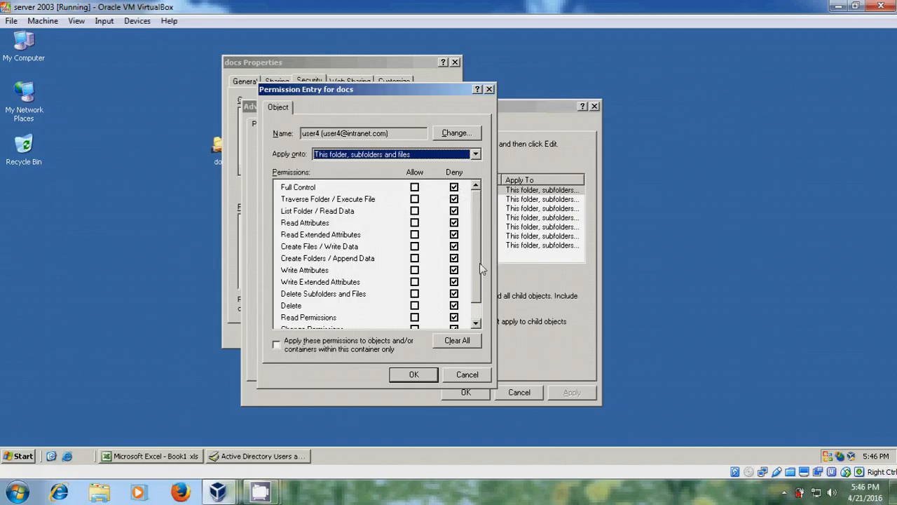
{"action": "left_click", "coordinate": [424, 378]}
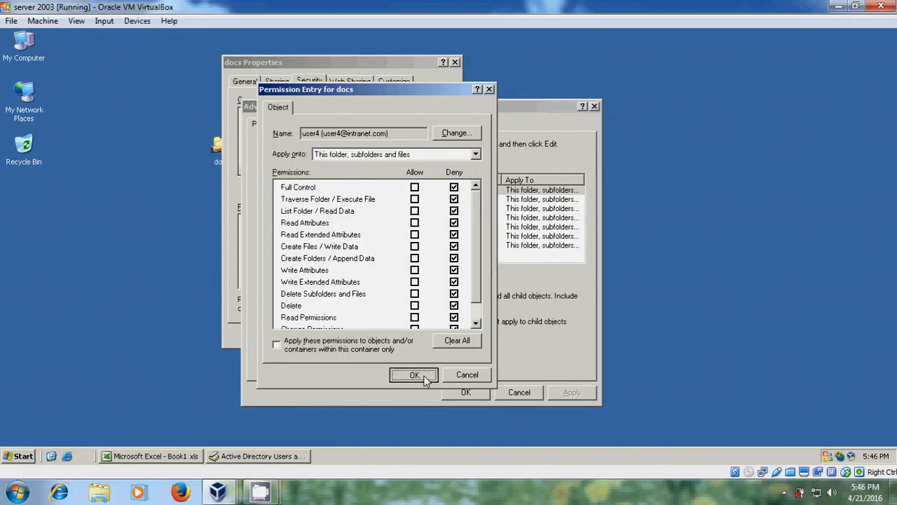
{"action": "left_click", "coordinate": [418, 126]}
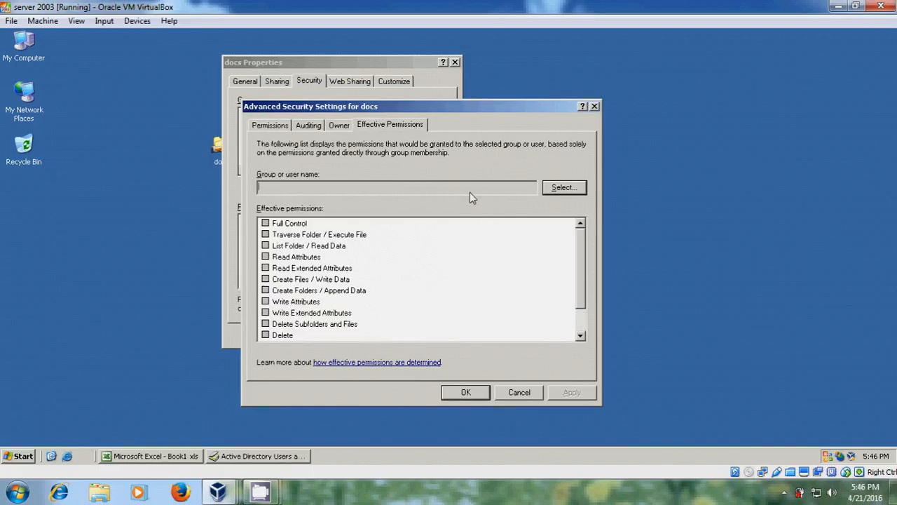
Step: Show docs' effective permissions for the Manager and staff groups
{"action": "left_click", "coordinate": [574, 190]}
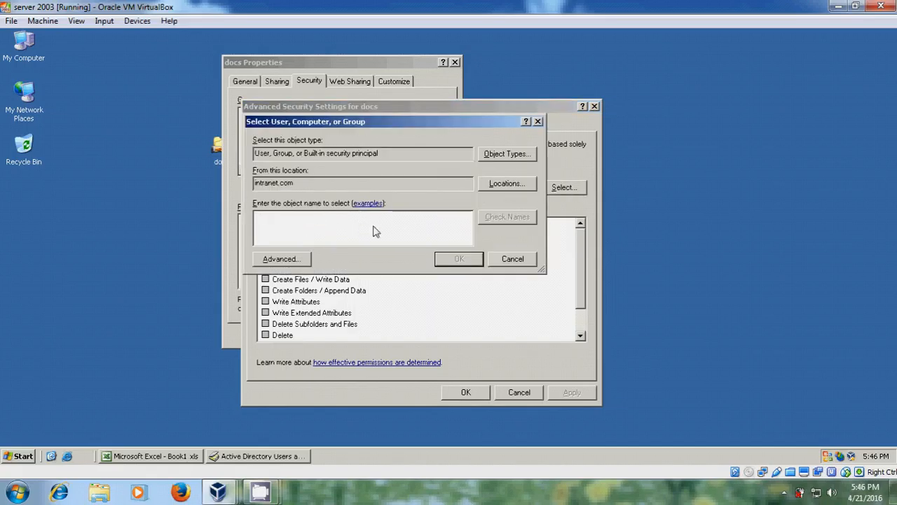
{"action": "type", "text": "manager"}
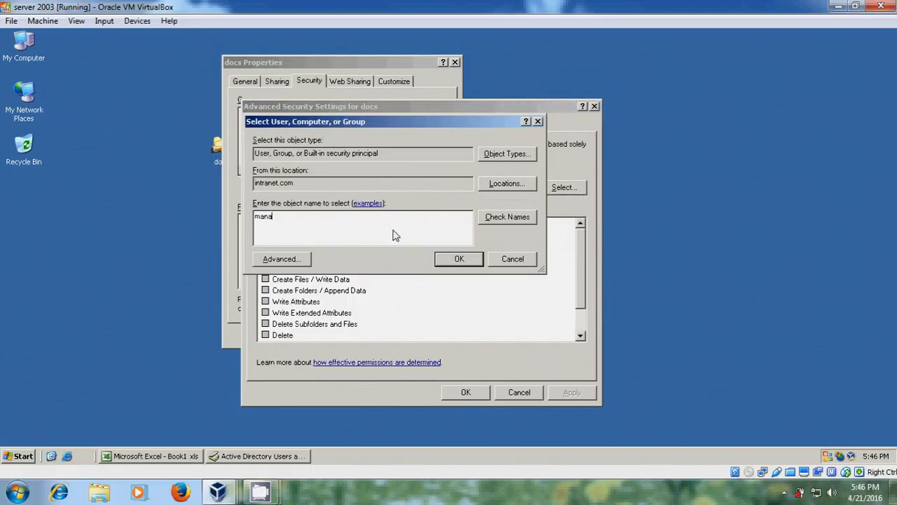
{"action": "left_click", "coordinate": [515, 218]}
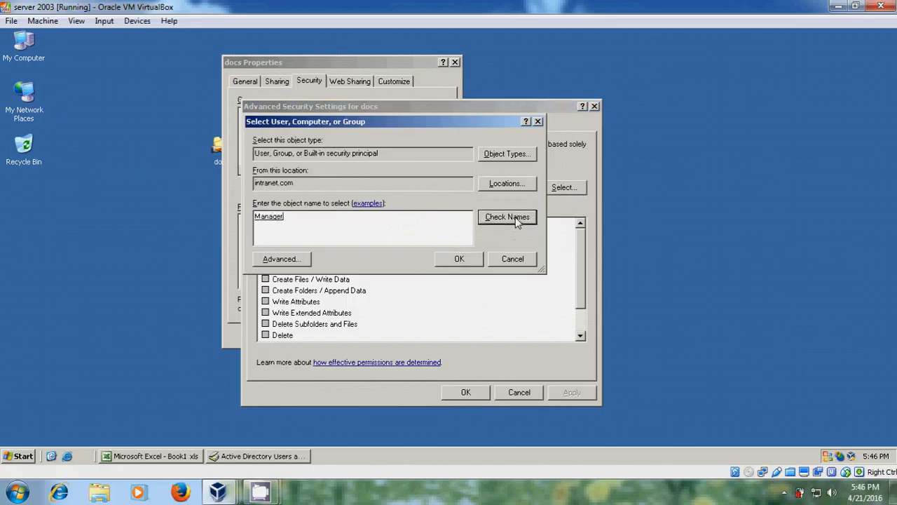
{"action": "left_click", "coordinate": [460, 259]}
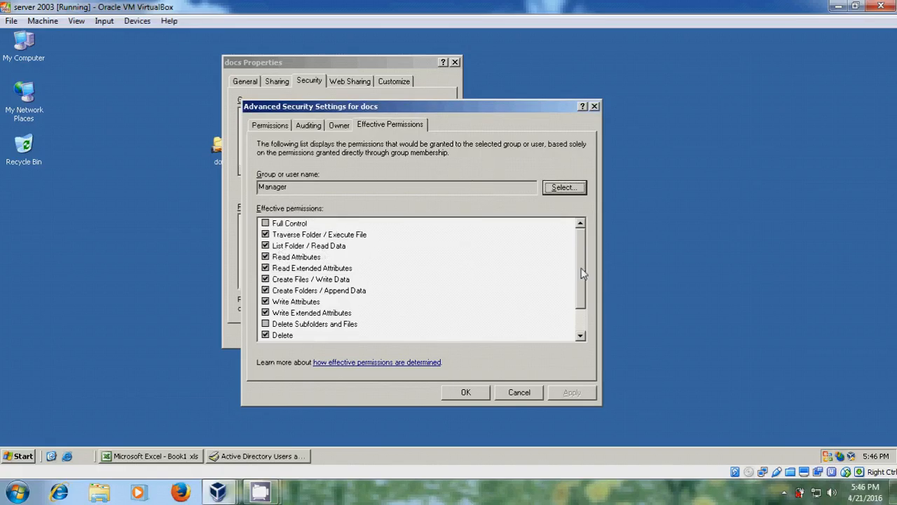
{"action": "left_click_drag", "start_coordinate": [580, 257], "coordinate": [581, 235]}
{"action": "left_click", "coordinate": [564, 187]}
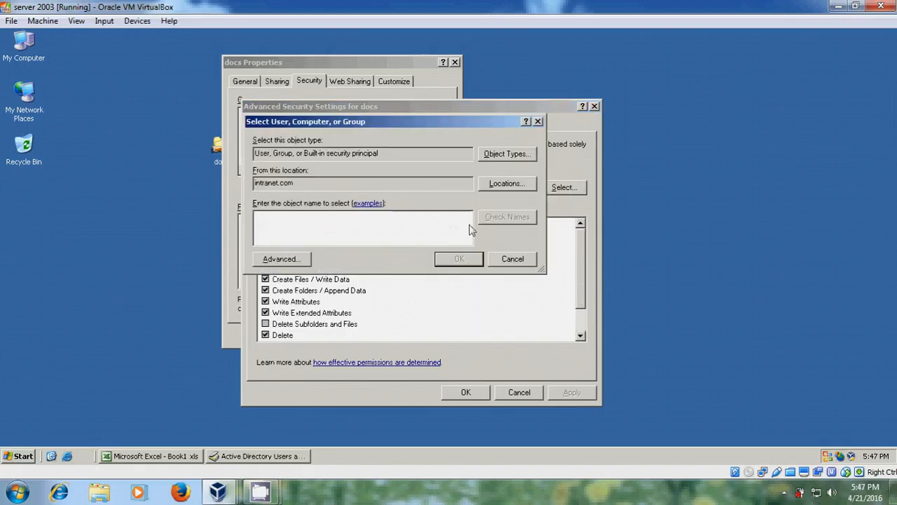
{"action": "type", "text": "a"}
{"action": "type", "text": "taff"}
{"action": "left_click", "coordinate": [519, 217]}
{"action": "left_click", "coordinate": [459, 259]}
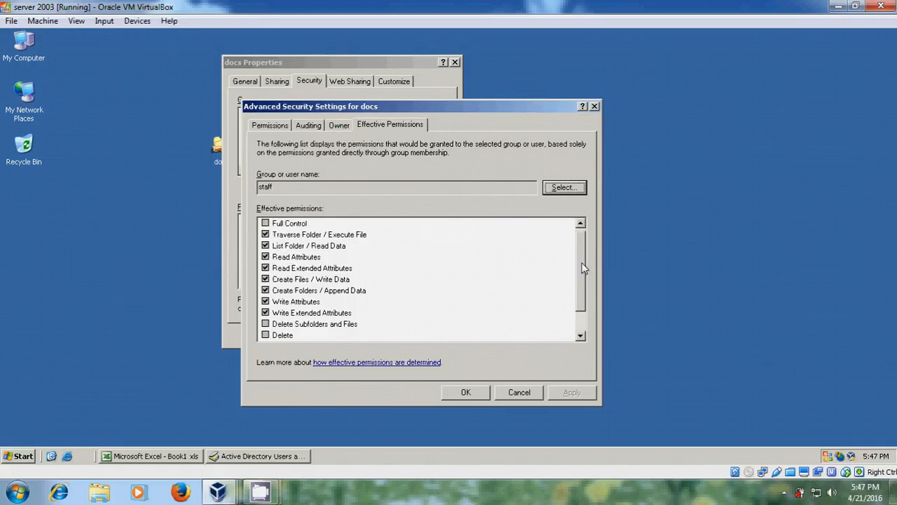
{"action": "left_click_drag", "start_coordinate": [583, 267], "coordinate": [584, 290]}
Step: Check user4's effective permissions on docs, which grant nothing, then cancel the advanced settings
{"action": "left_click", "coordinate": [564, 187]}
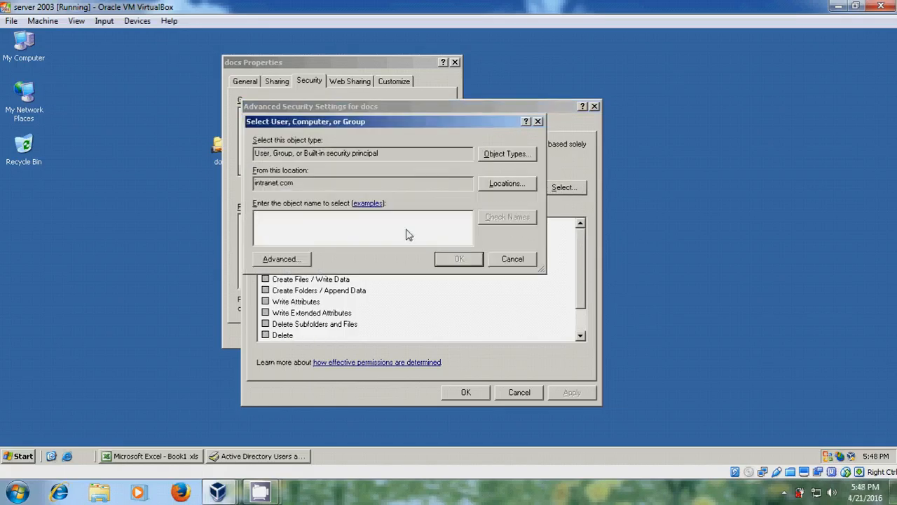
{"action": "type", "text": "user4"}
{"action": "left_click", "coordinate": [521, 220]}
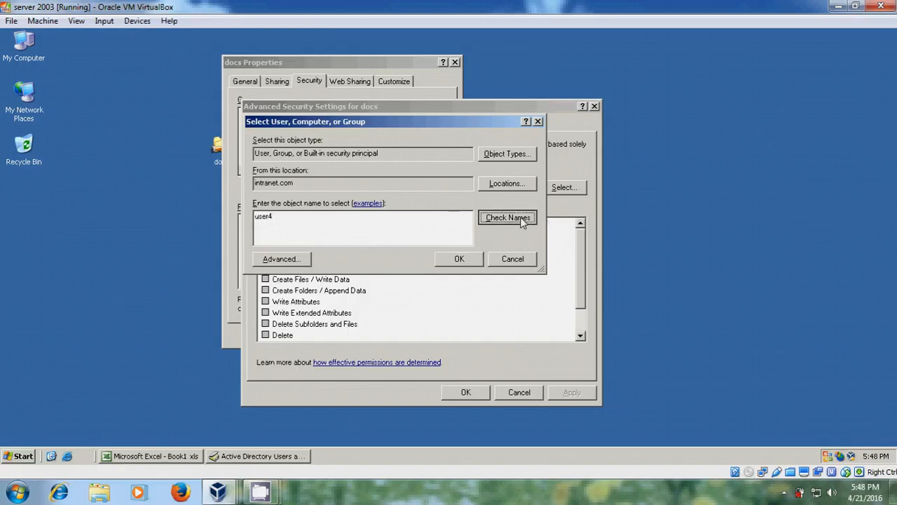
{"action": "left_click", "coordinate": [459, 259]}
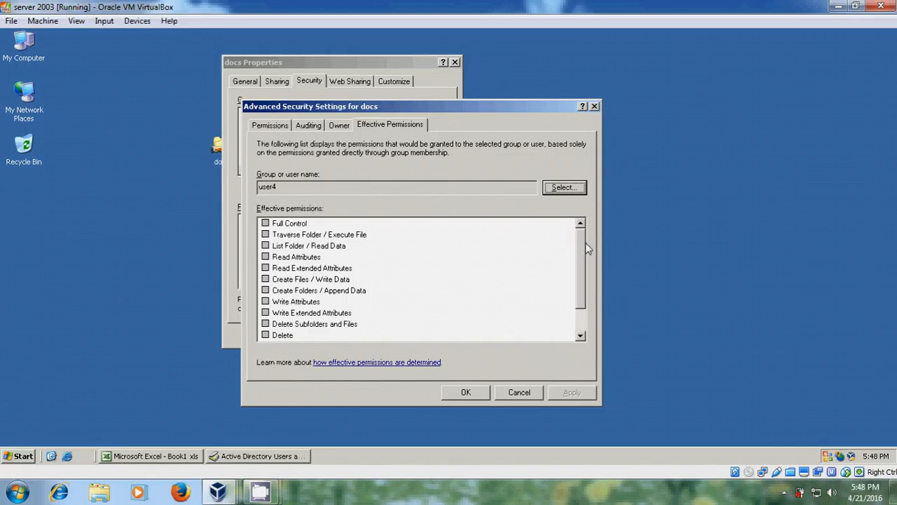
{"action": "scroll", "coordinate": [585, 242], "scroll_direction": "down", "scroll_amount": 1}
{"action": "scroll", "coordinate": [590, 265], "scroll_direction": "up", "scroll_amount": 1}
{"action": "left_click", "coordinate": [520, 392]}
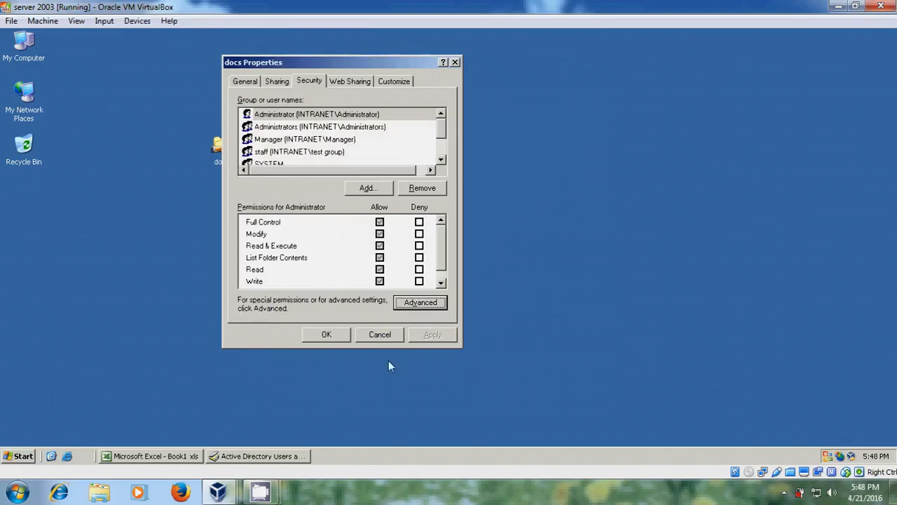
Step: Confirm the docs folder properties with OK, then minimize the server 2003 and 7wind VirtualBox windows
{"action": "left_click", "coordinate": [327, 335]}
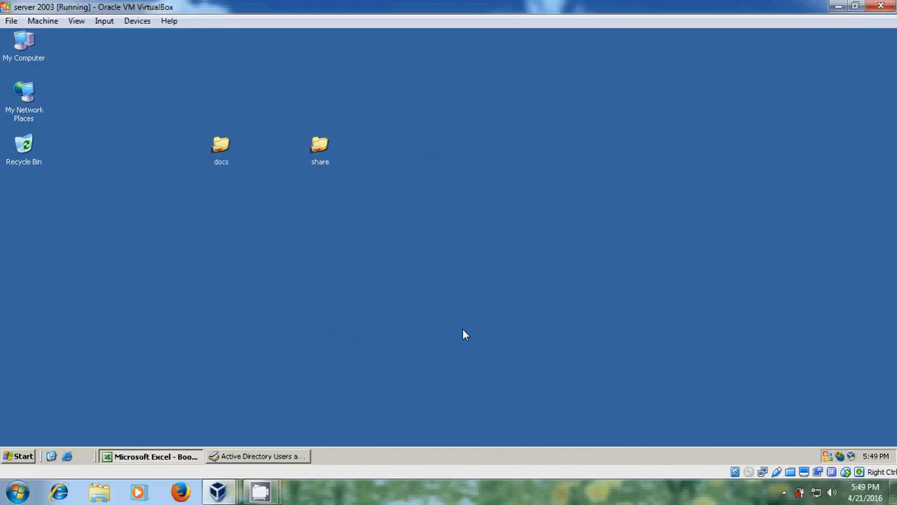
{"action": "left_click", "coordinate": [839, 7]}
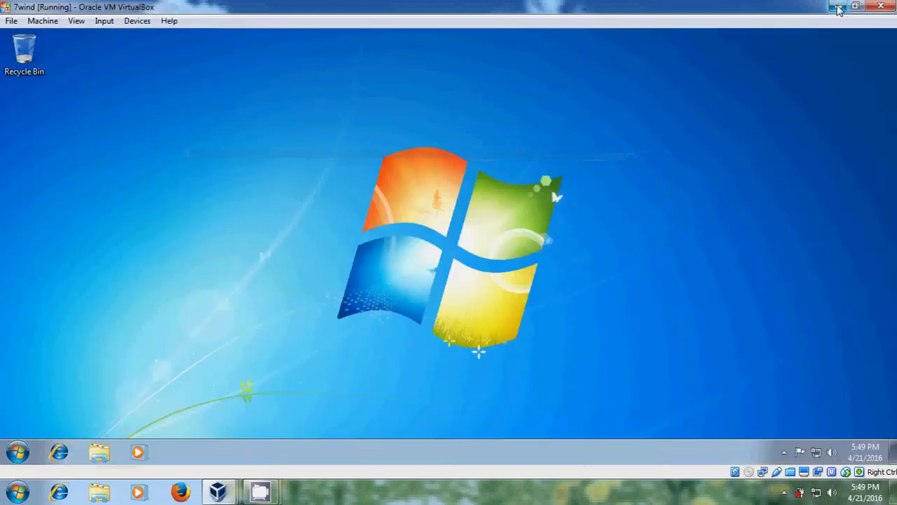
{"action": "left_click", "coordinate": [838, 7]}
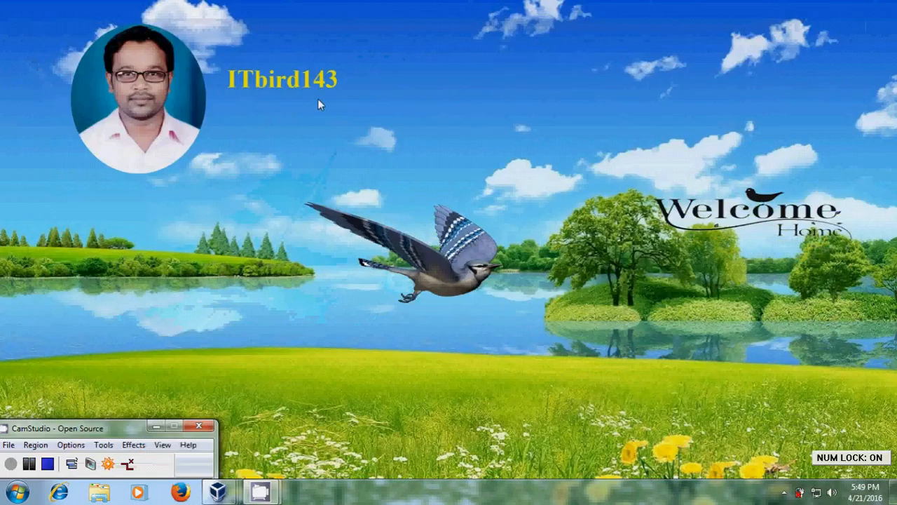